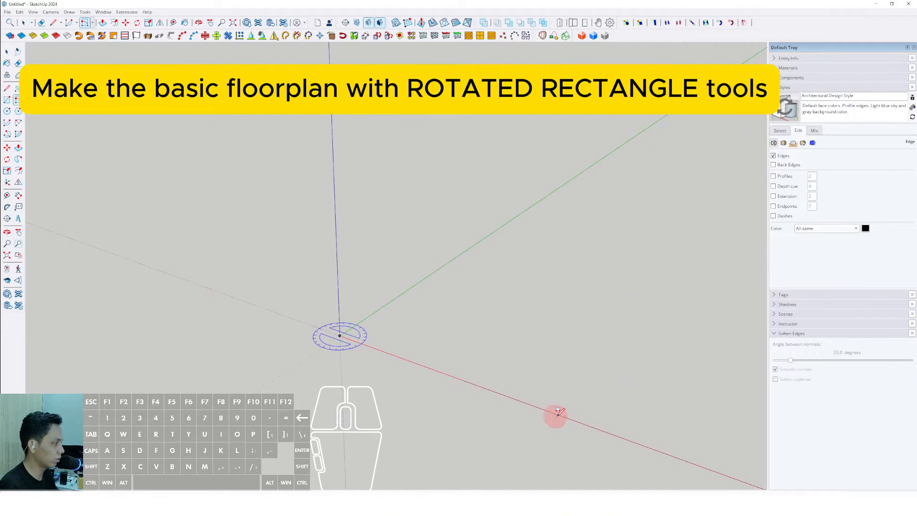
- Draw a rectangular floorplan from the origin along the red and green axes with the Rotated Rectangle tool
middle_click_drag(580, 419, 510, 387)
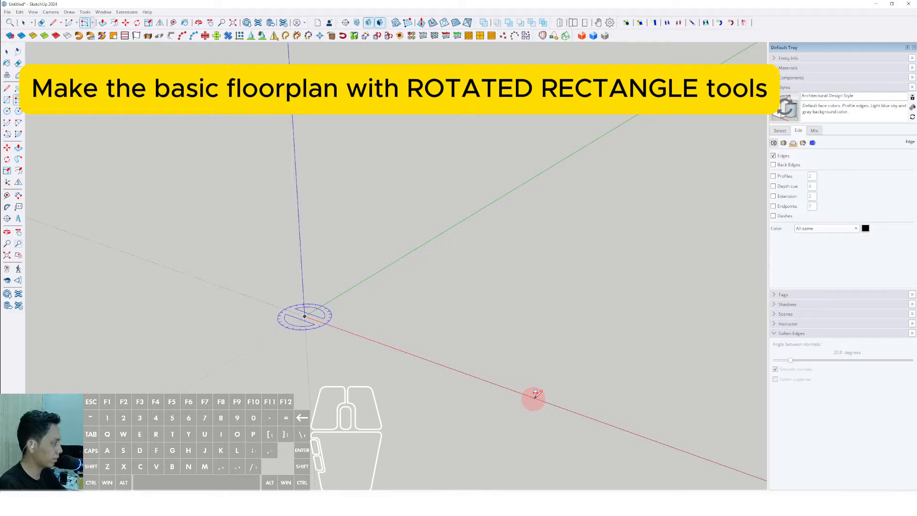
left_click(534, 394)
scroll(575, 375, "up", 1)
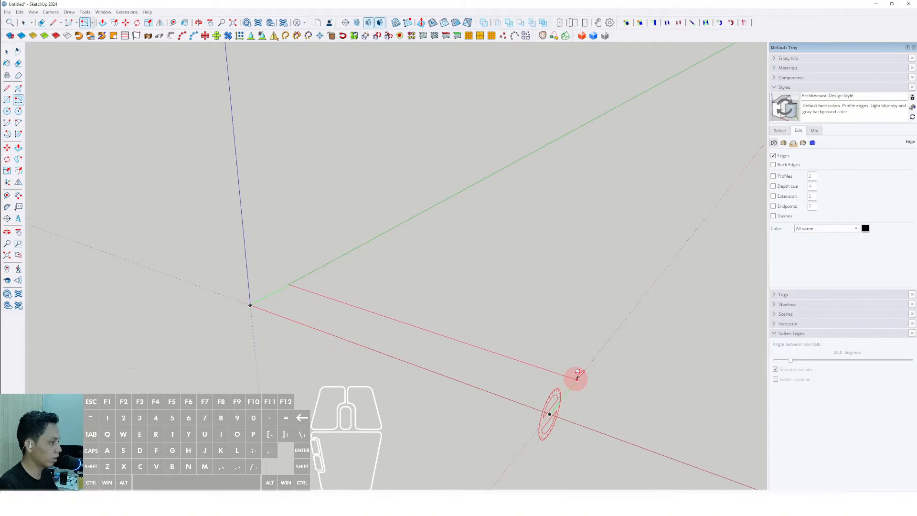
scroll(596, 355, "down", 2)
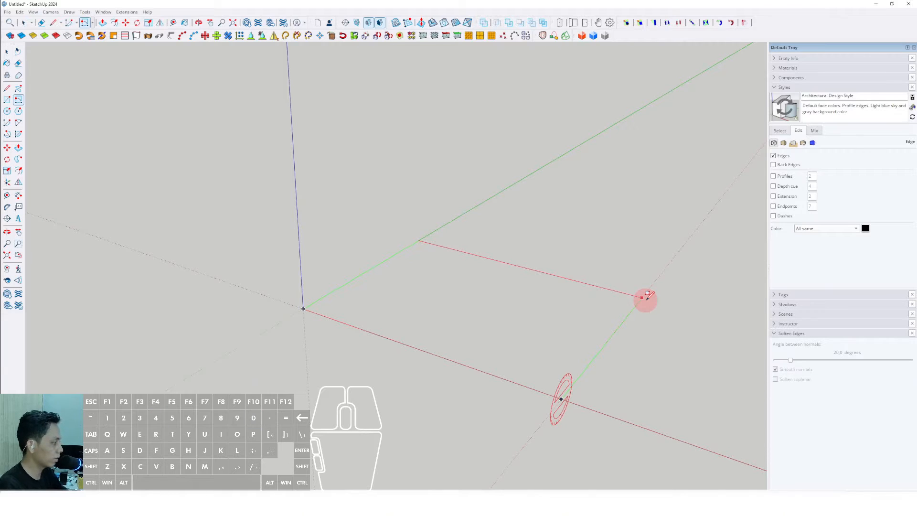
key("Return")
middle_click_drag(517, 344, 474, 261)
left_click(482, 264)
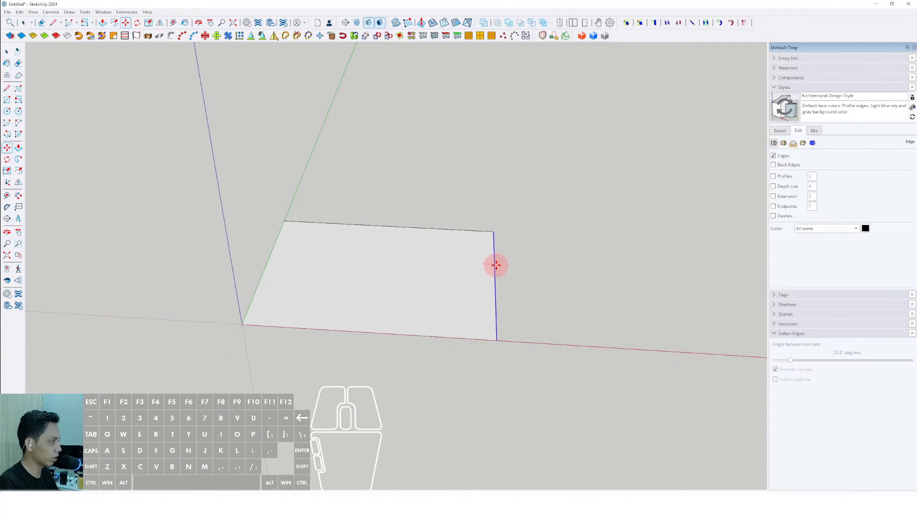
- Draw a diagonal line across the corner near the origin, from the red-axis edge to the green-axis edge
scroll(580, 271, "down", 1, "shift")
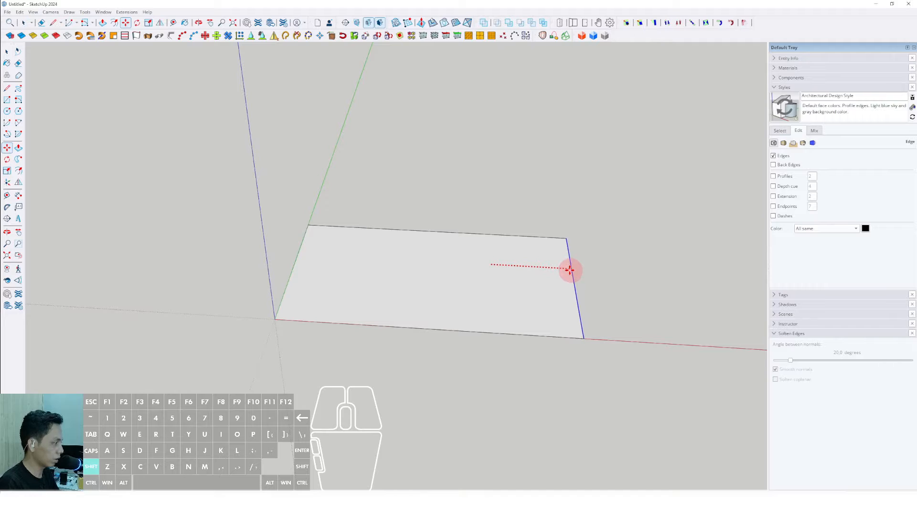
scroll(568, 270, "up", 1)
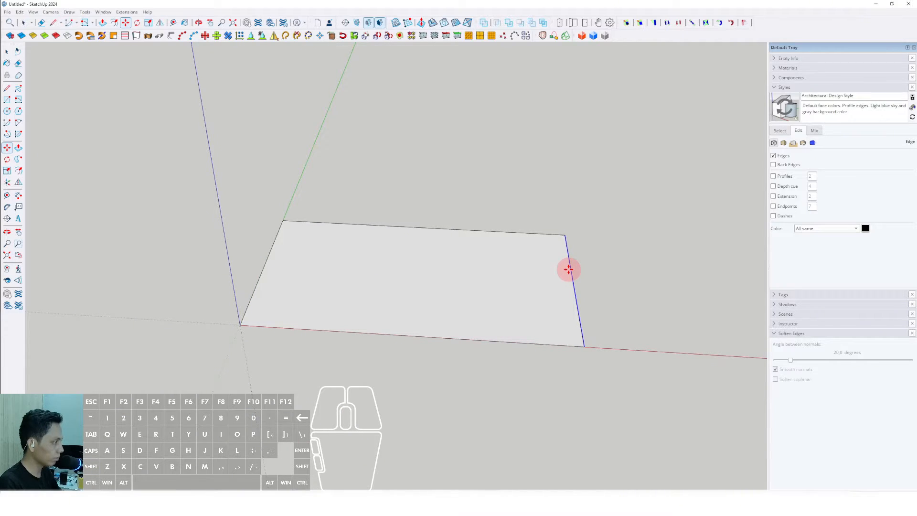
middle_click_drag(561, 273, 409, 358)
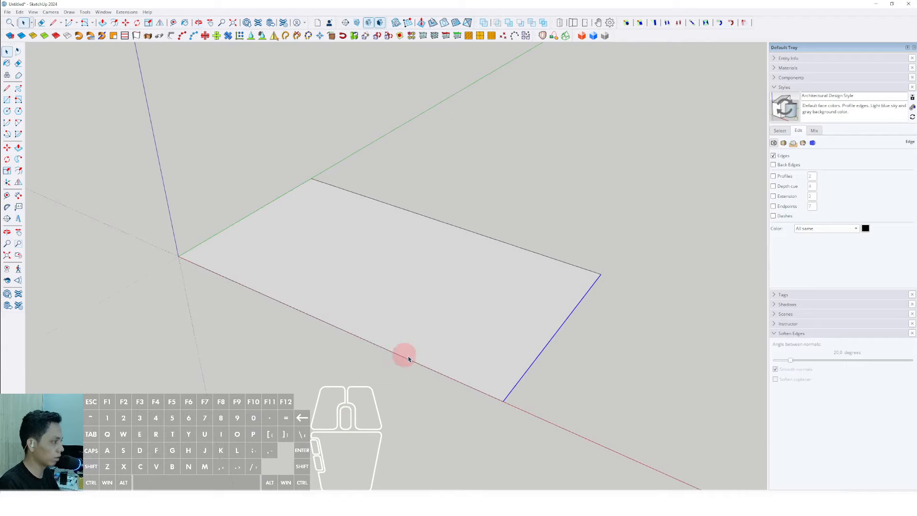
middle_click_drag(404, 216, 366, 282)
key("l")
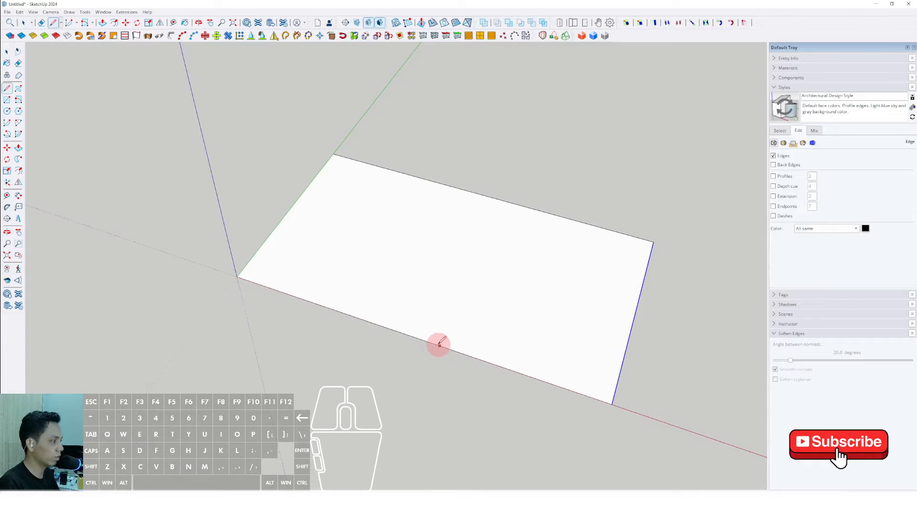
left_click(410, 336)
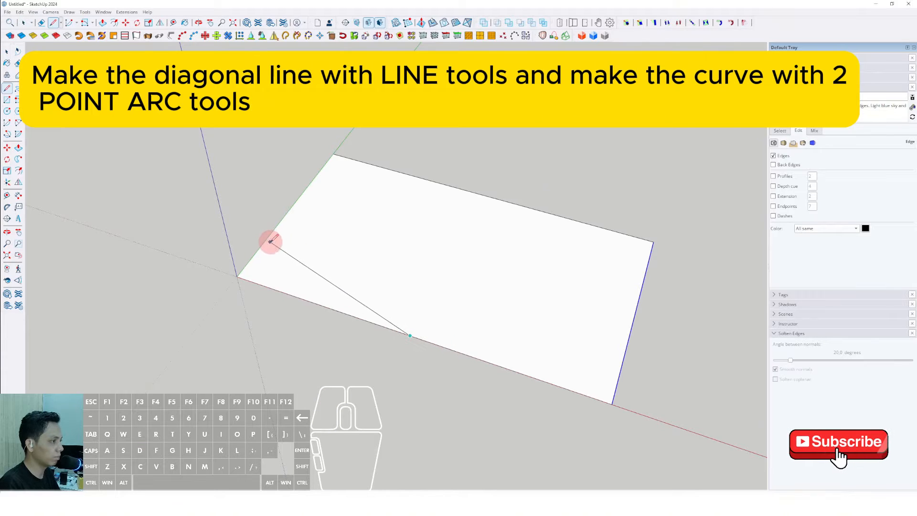
scroll(270, 236, "up", 1)
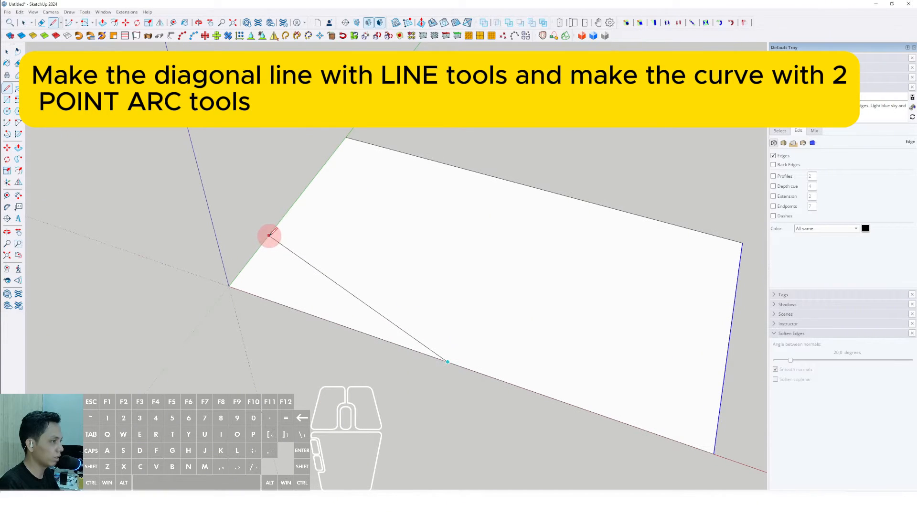
left_click(270, 236)
- Select the cut-off corner triangle and delete it
key("space")
left_click(282, 299)
key("Delete")
- Cut off the far corner of the floorplan with another diagonal line and erase the corner piece
scroll(434, 278, "down", 2)
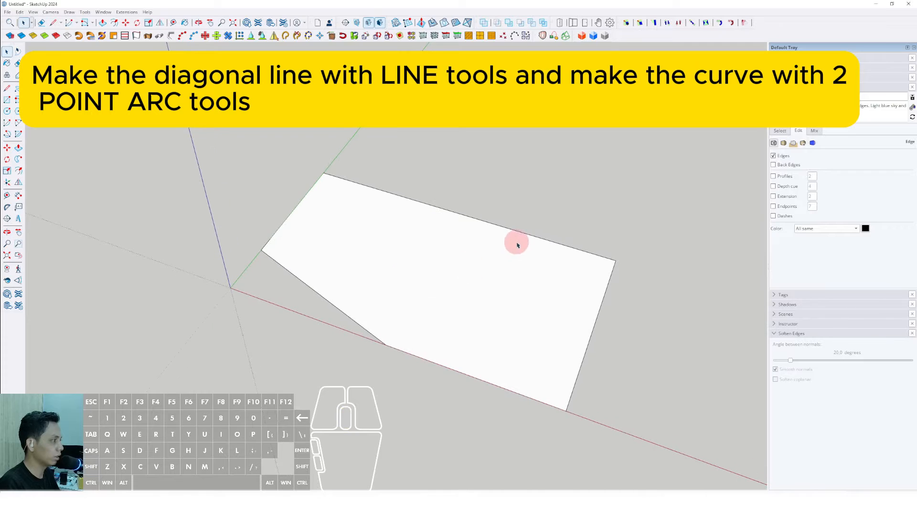
left_click(503, 225)
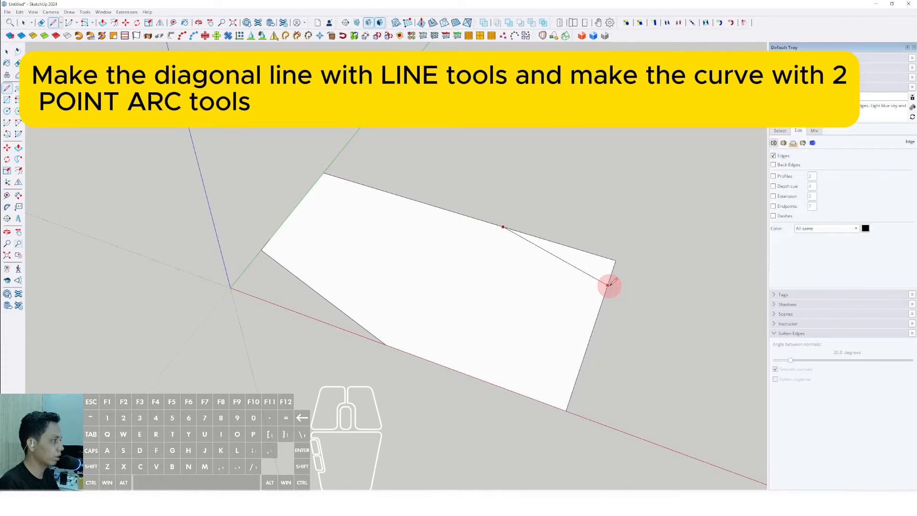
key("e")
left_click_drag(620, 275, 602, 255)
key("space")
scroll(572, 266, "down", 1)
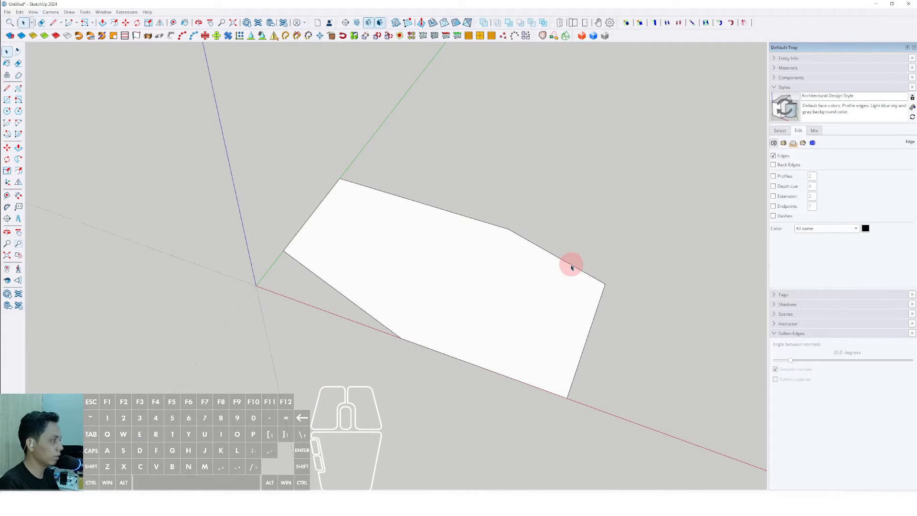
mouse_move(549, 270)
middle_mouse_down()
mouse_move(497, 283)
mouse_move(399, 287)
middle_mouse_up()
key("ctrl+z")
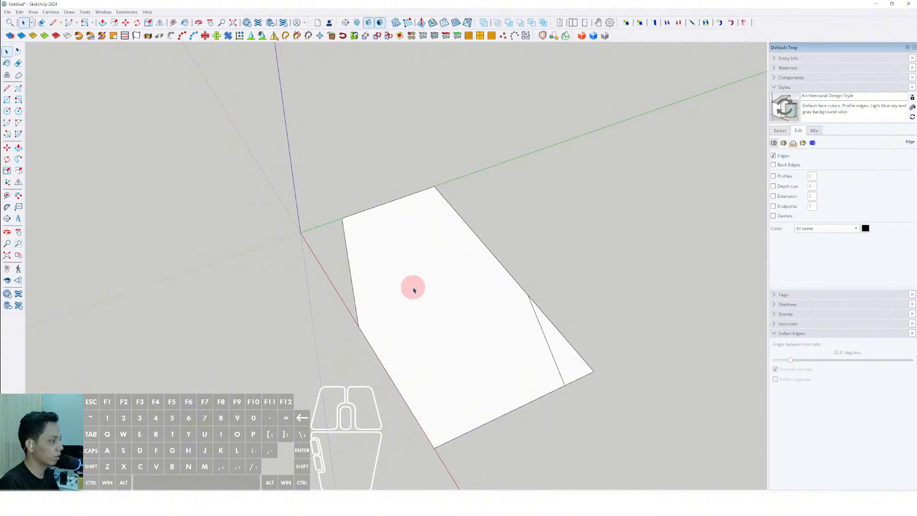
left_click(556, 337)
key("space")
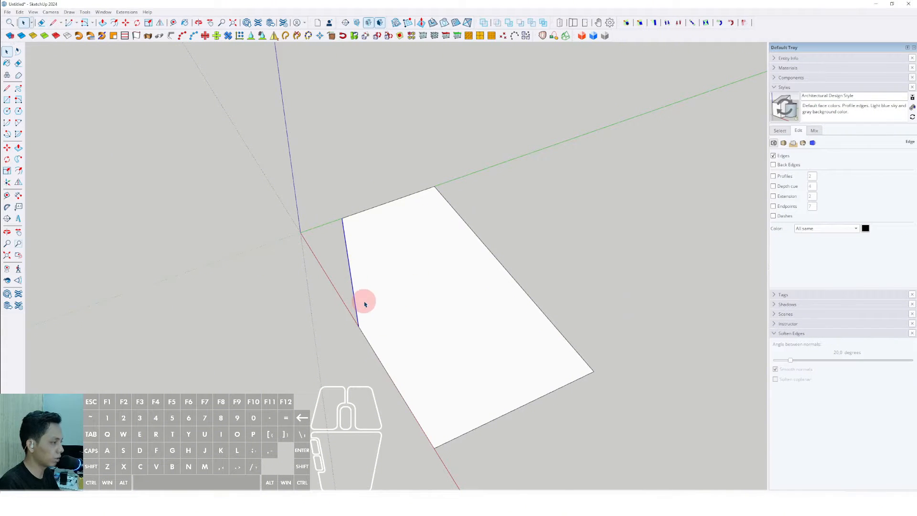
- Cut off another corner with a diagonal line and erase the leftover corner edges
middle_click_drag(364, 304, 376, 289)
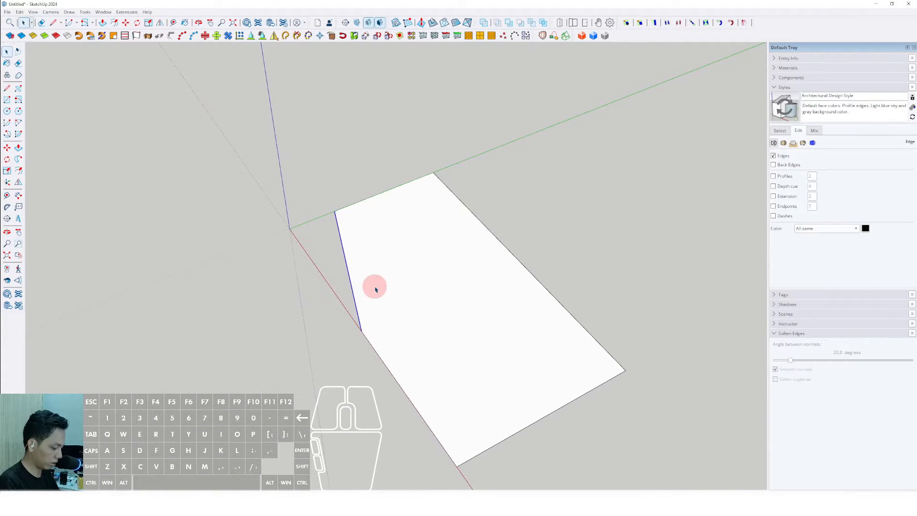
left_click(360, 330)
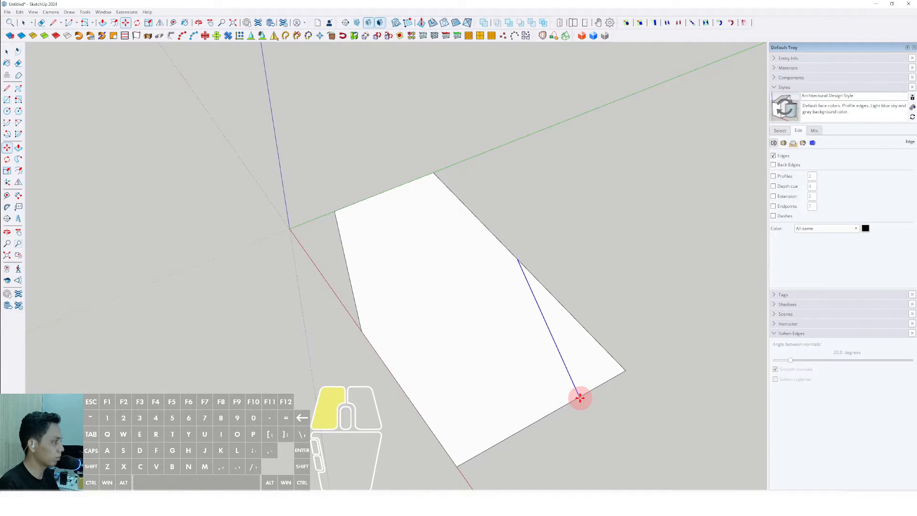
left_click(573, 315)
key("e")
scroll(511, 270, "up", 5)
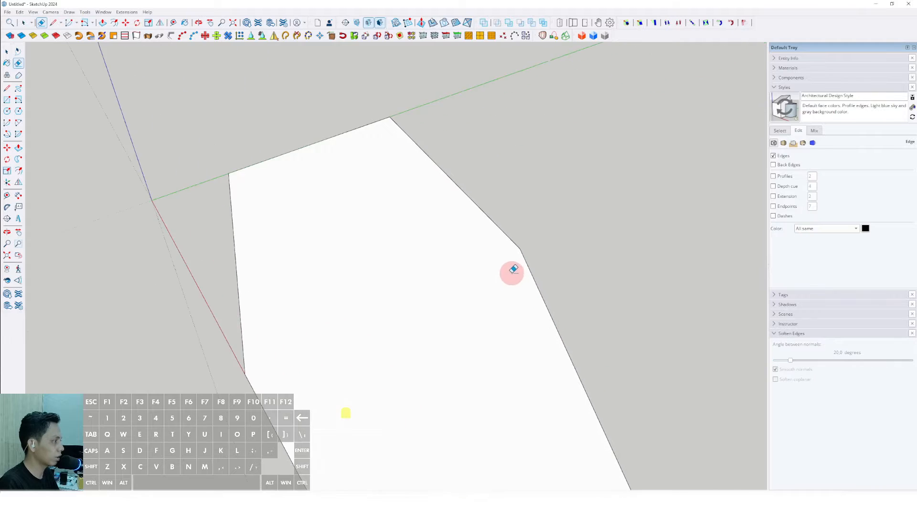
middle_click_drag(518, 222, 556, 236, "shift")
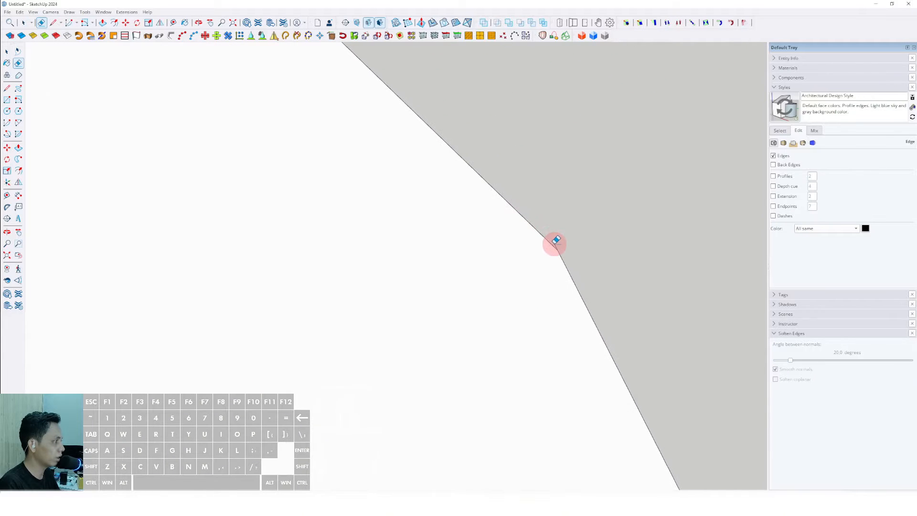
key("space")
scroll(530, 258, "down", 10)
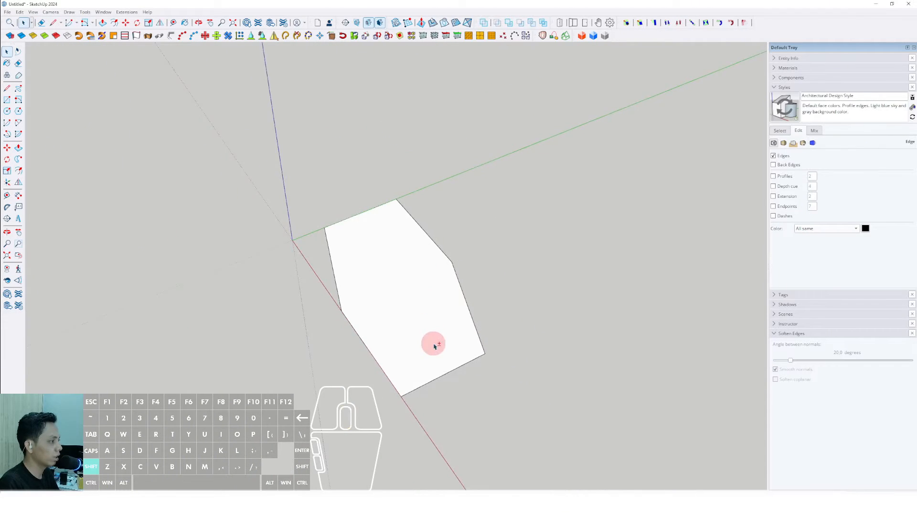
- Round off two corners of the floorplan with tangent arcs using the 2 Point Arc tool
middle_click_drag(434, 346, 458, 350)
scroll(429, 344, "up", 3)
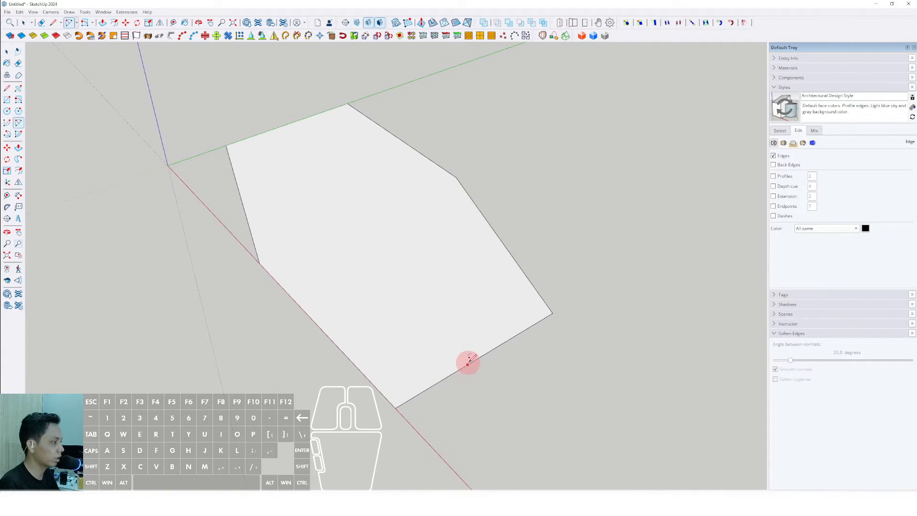
left_click(476, 358)
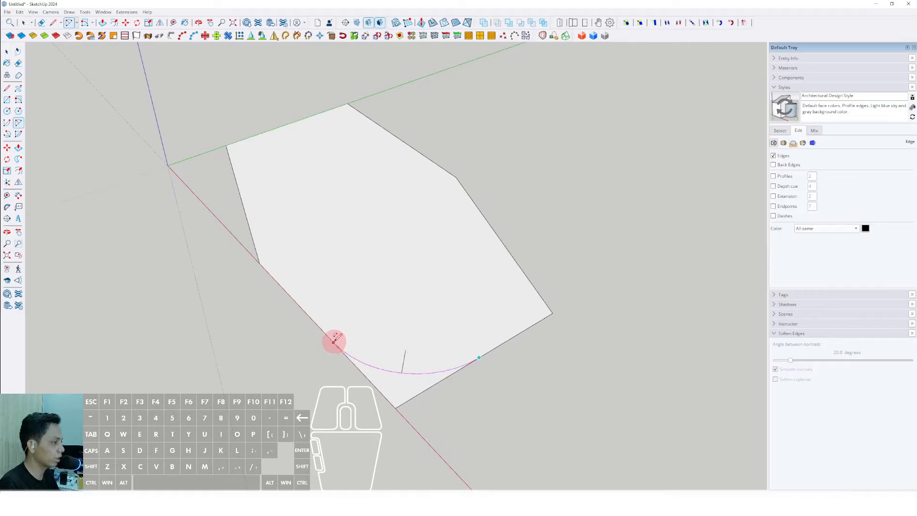
left_click(334, 341)
middle_click_drag(377, 277, 369, 244)
scroll(323, 224, "up", 3)
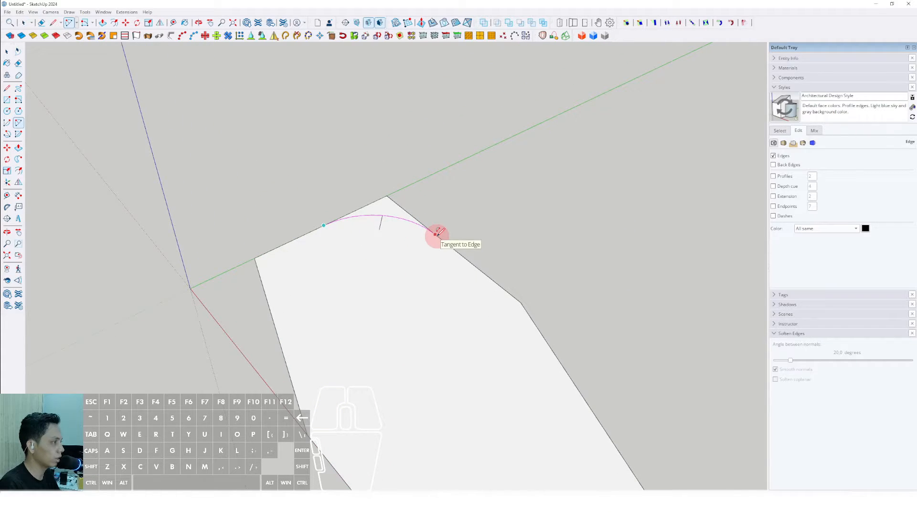
scroll(404, 263, "down", 4)
middle_click_drag(403, 311, 671, 187)
middle_click_drag(382, 329, 669, 420)
key("space")
middle_click_drag(465, 289, 344, 340)
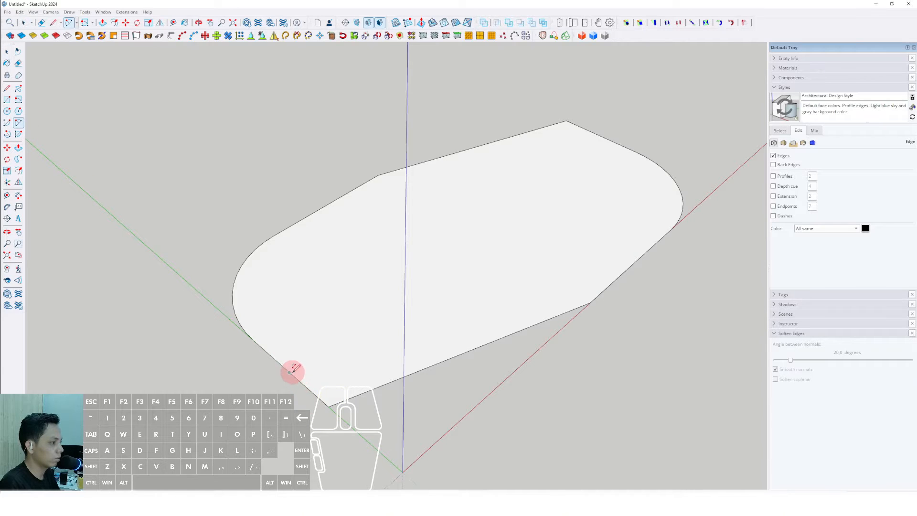
- Try rounding another corner with a double-clicked tangent arc, then undo it
left_click(385, 382)
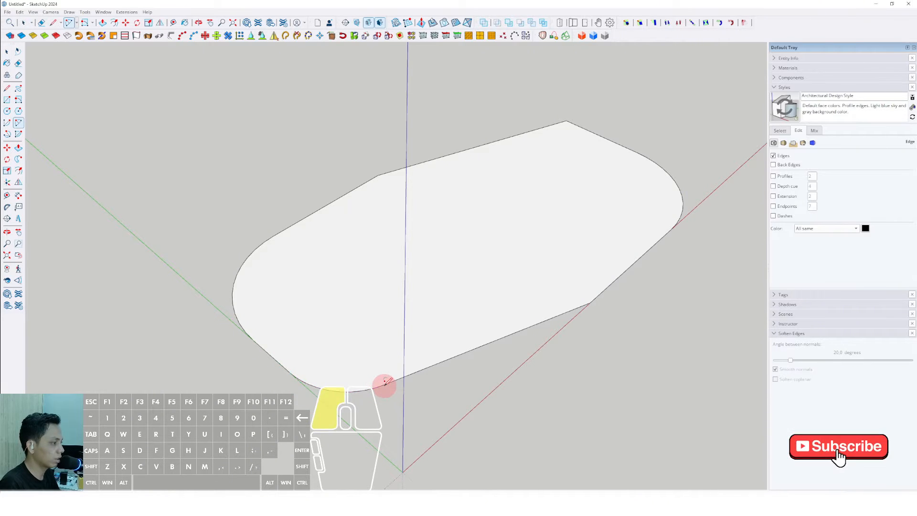
middle_click_drag(383, 381, 380, 316)
scroll(481, 322, "up", 3)
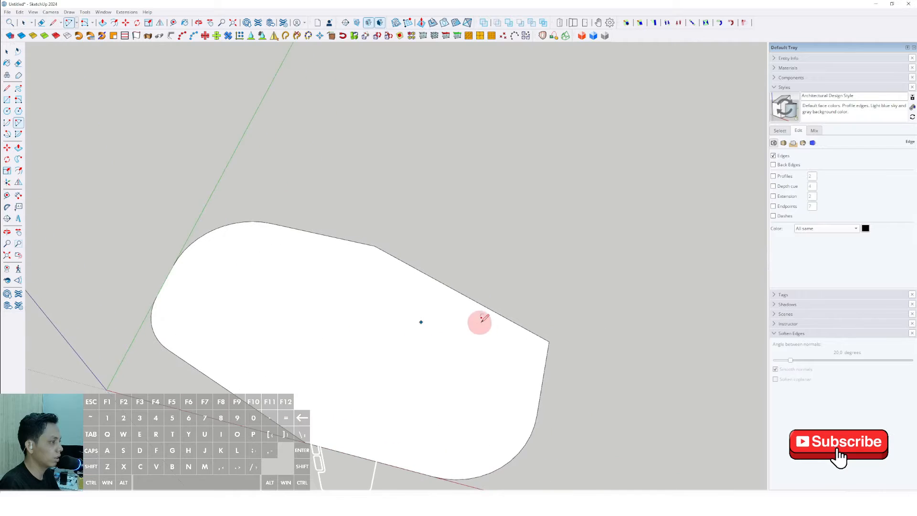
left_click(512, 319)
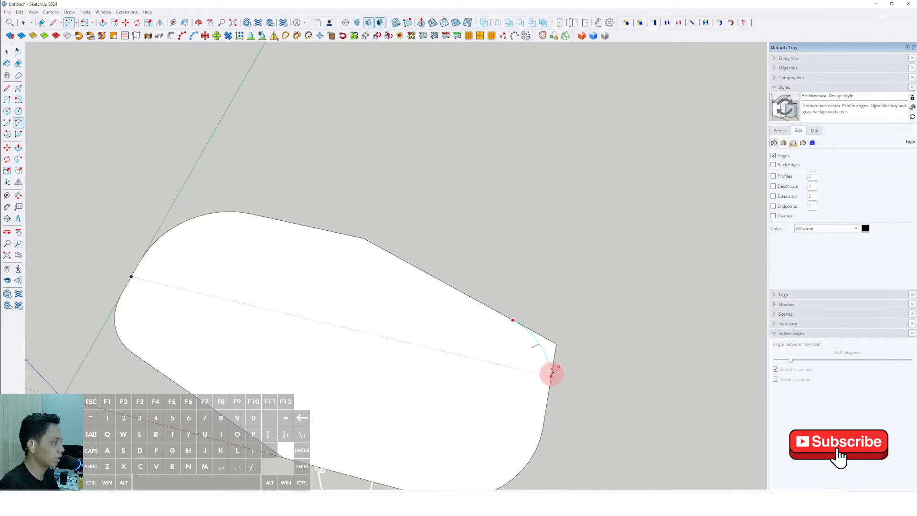
double_click(551, 376)
scroll(550, 376, "down", 2)
middle_click_drag(521, 368, 389, 321)
key("z")
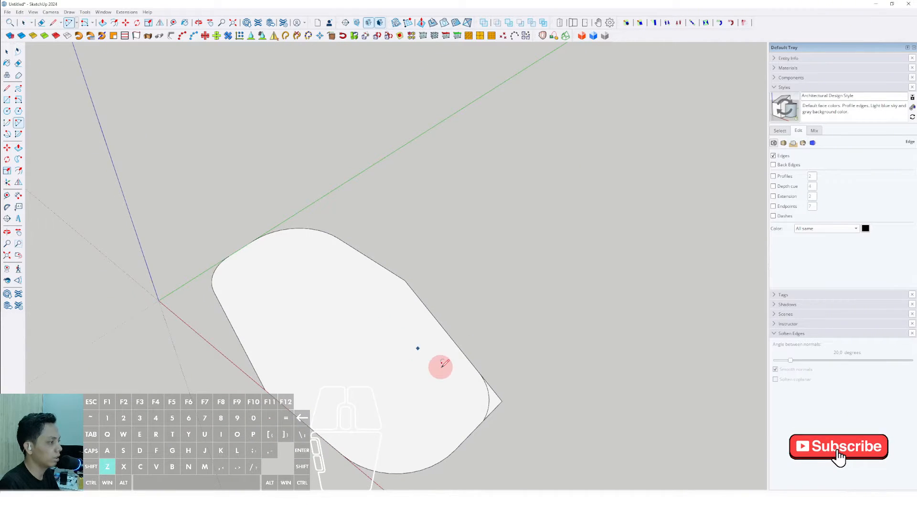
- Round the remaining sharp corner with a double-clicked tangent arc
left_click(473, 430)
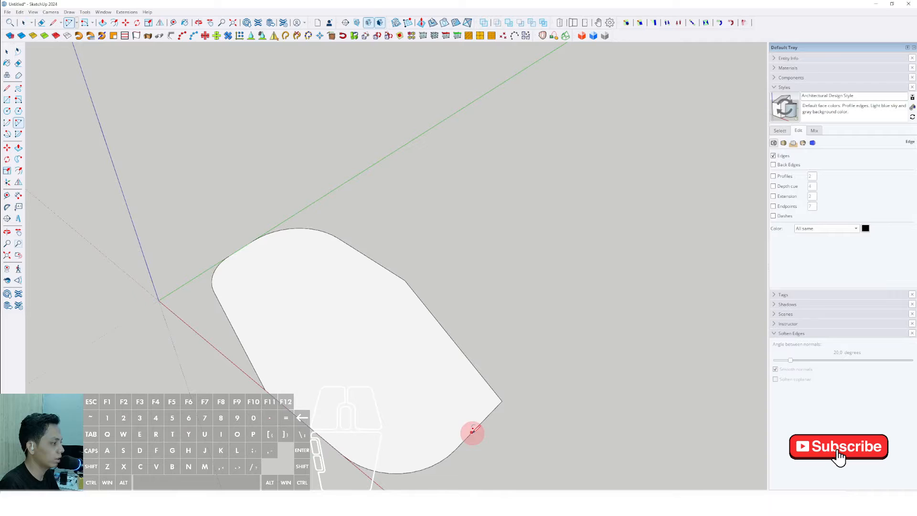
double_click(480, 372)
middle_click_drag(473, 366, 512, 447)
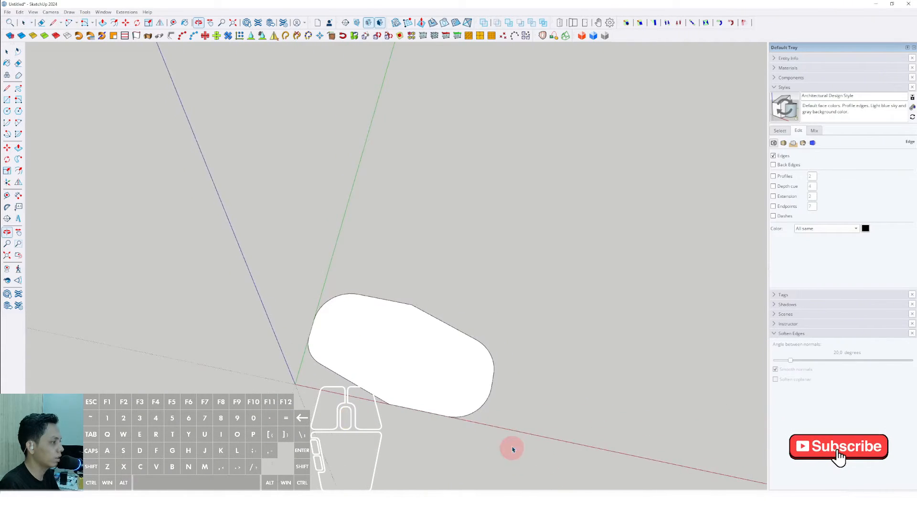
- Push/Pull the floorplan face upward to give it a thickness of about 1 m
scroll(454, 379, "up", 3)
middle_click_drag(444, 382, 466, 344)
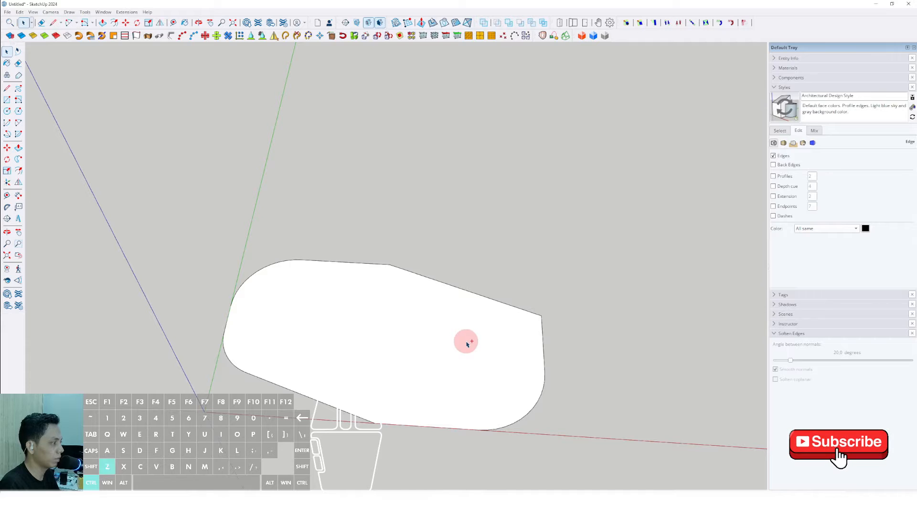
middle_click_drag(403, 347, 345, 325)
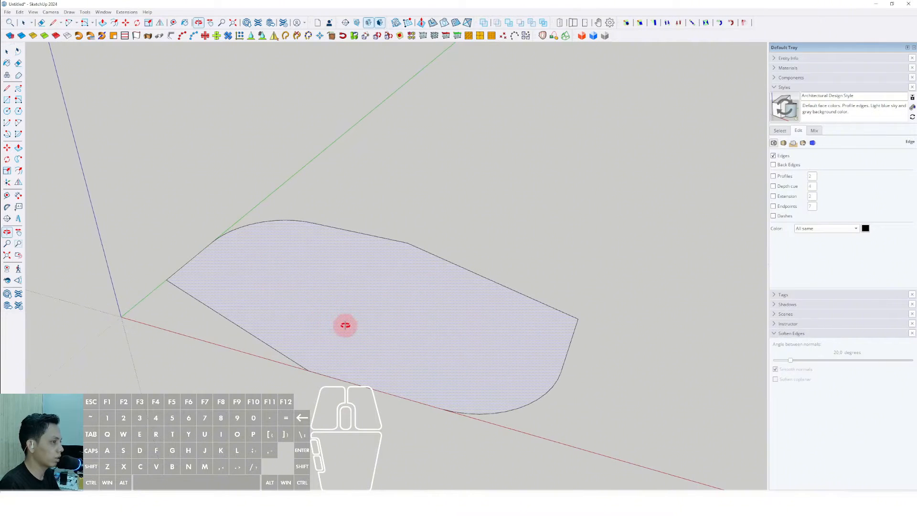
left_click(18, 149)
left_click(315, 285)
middle_click_drag(314, 228, 333, 188)
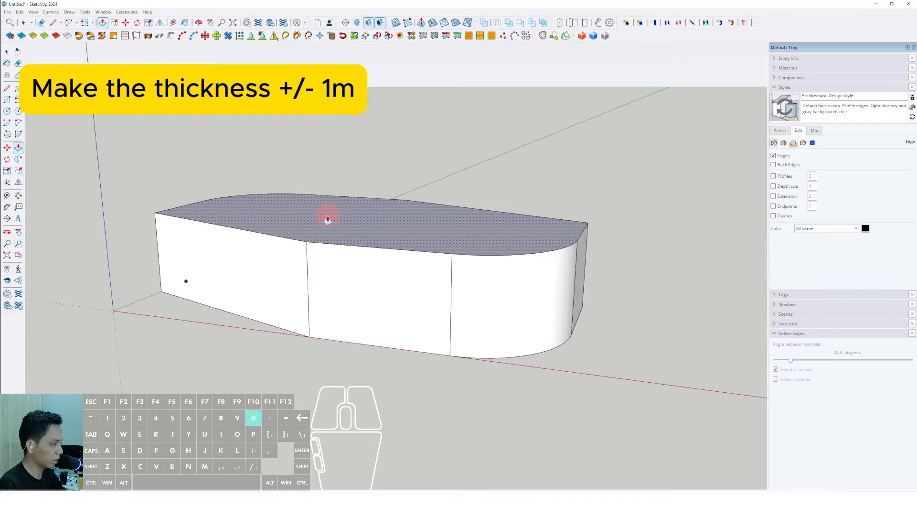
- Select the whole extruded slab and make it a group
key("space")
middle_click_drag(325, 212, 329, 293)
left_click(330, 293)
right_click(332, 296)
left_click(357, 360)
middle_click_drag(357, 360, 352, 325)
right_click(326, 302)
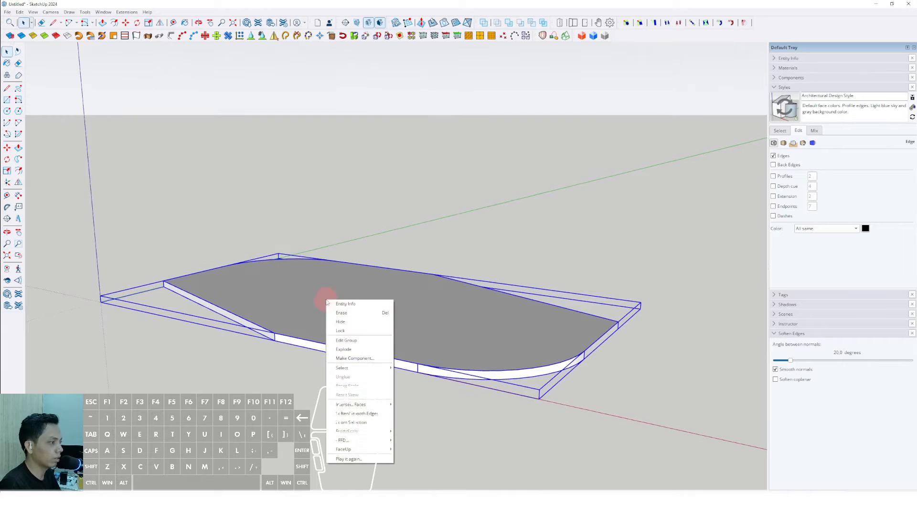
left_click(352, 359)
left_click(444, 303)
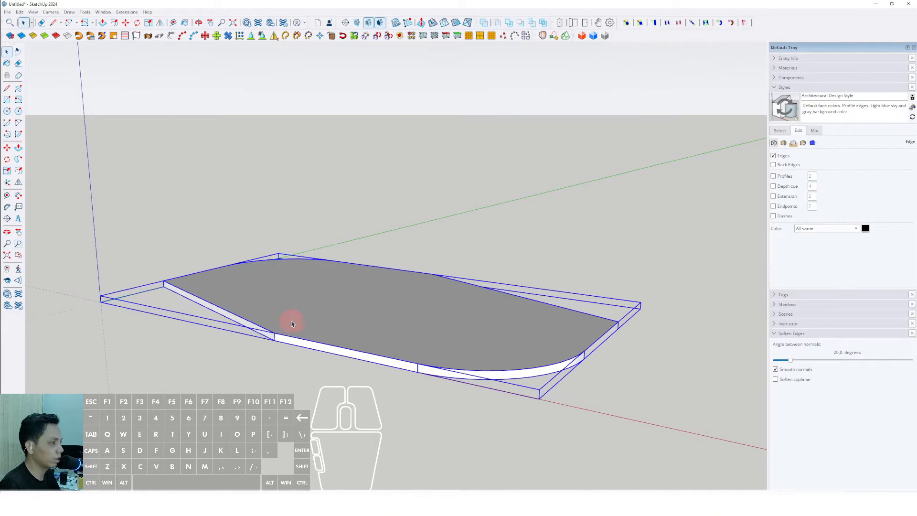
- Copy the grouped slab straight up along the blue axis to create a second floor about 3.6 m above
middle_click_drag(292, 322, 267, 305)
left_click(7, 149)
scroll(286, 344, "up", 5)
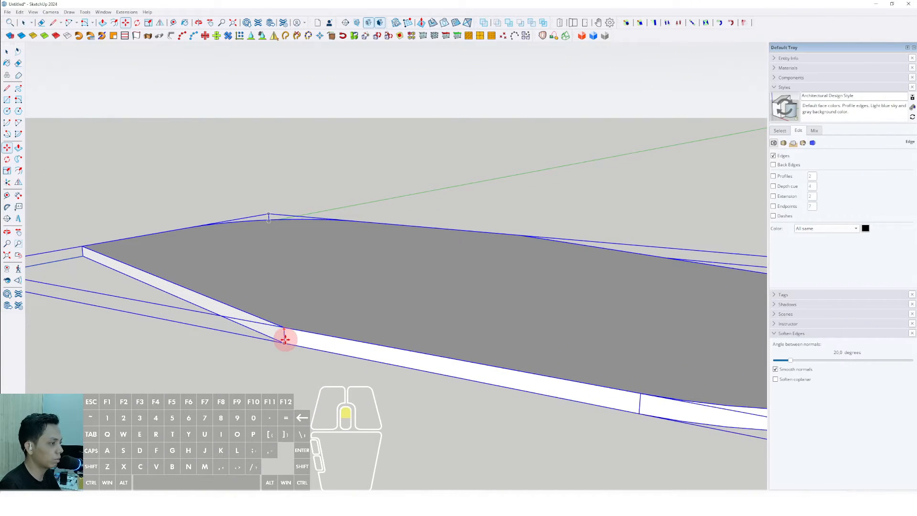
scroll(285, 342, "up", 2)
key("space")
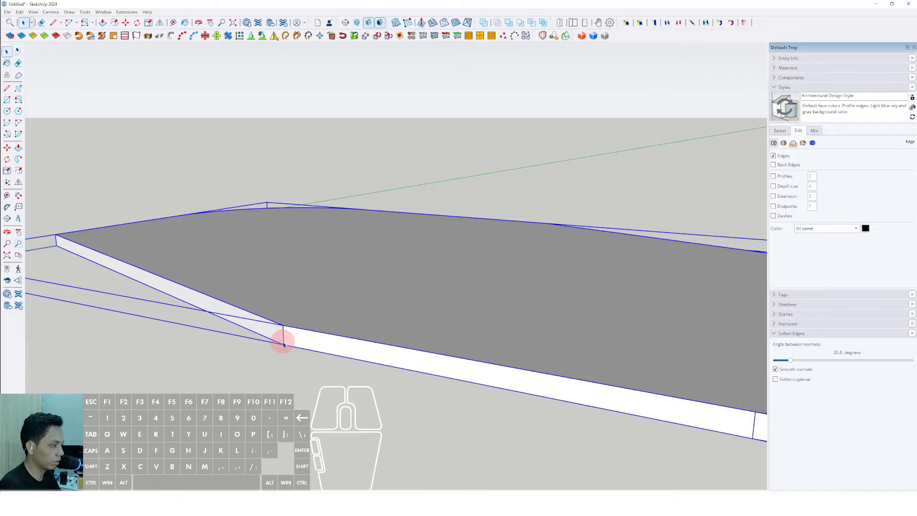
left_click(8, 149)
scroll(267, 332, "up", 2)
left_click(286, 326)
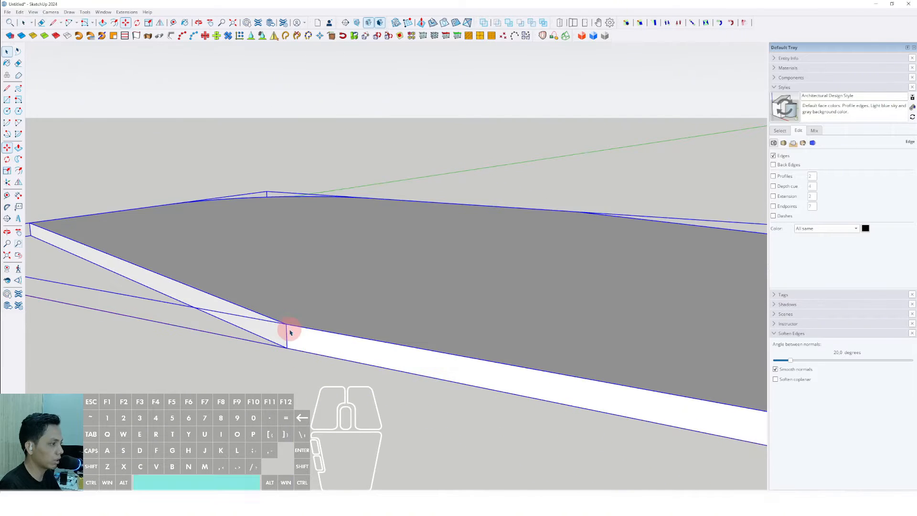
key("space")
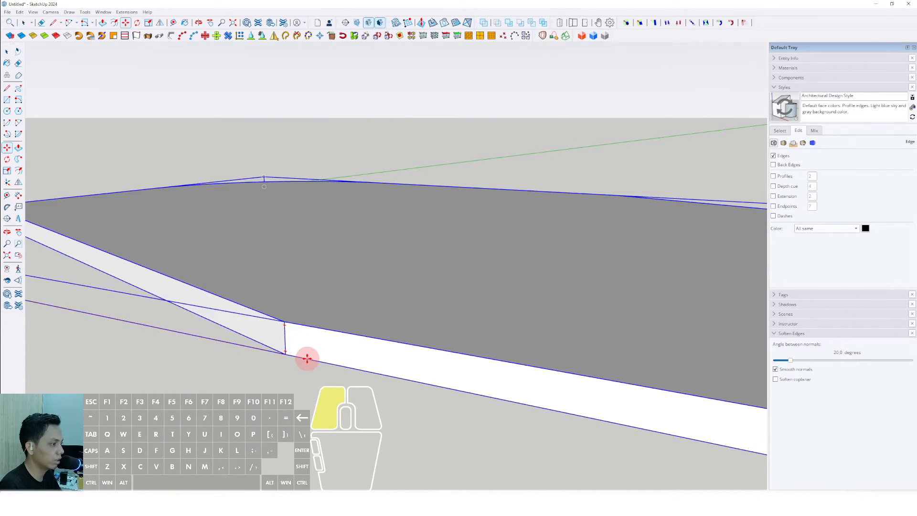
left_click(307, 358)
left_click(308, 326, "shift")
scroll(304, 318, "down", 4)
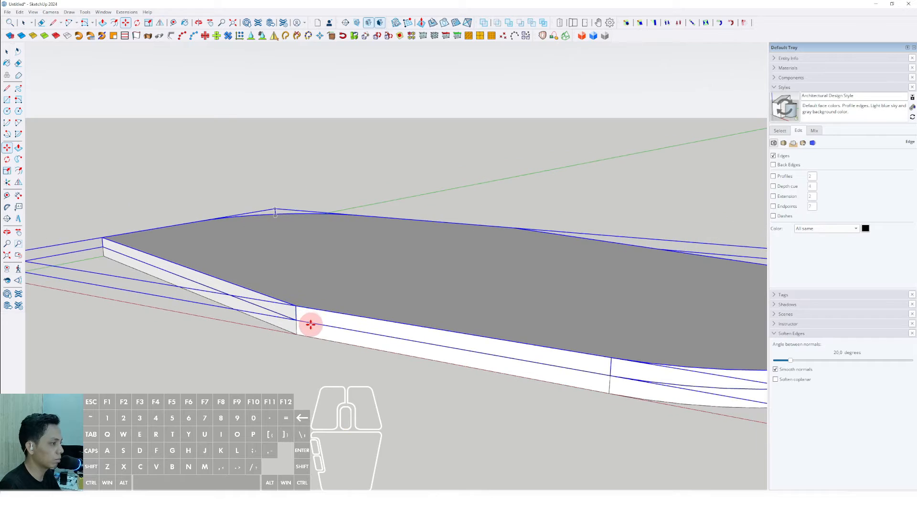
scroll(311, 323, "up", 2)
left_click(312, 322)
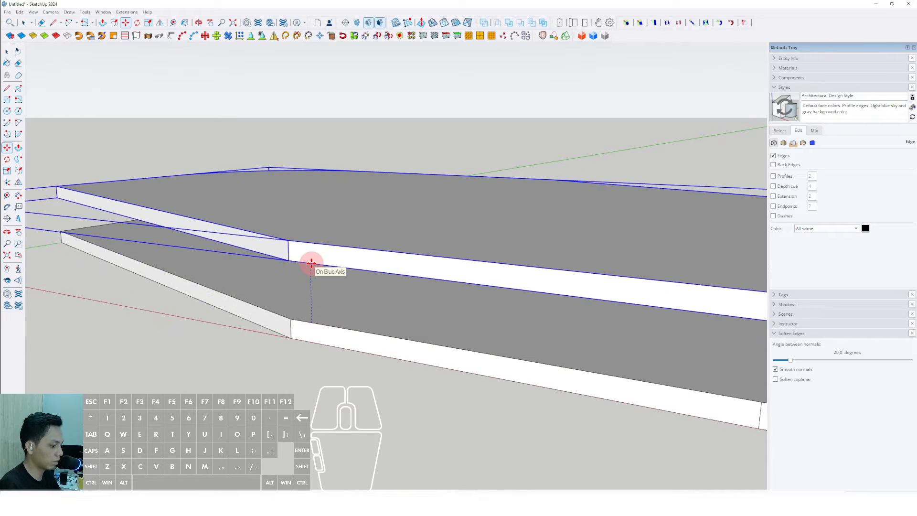
key("Return")
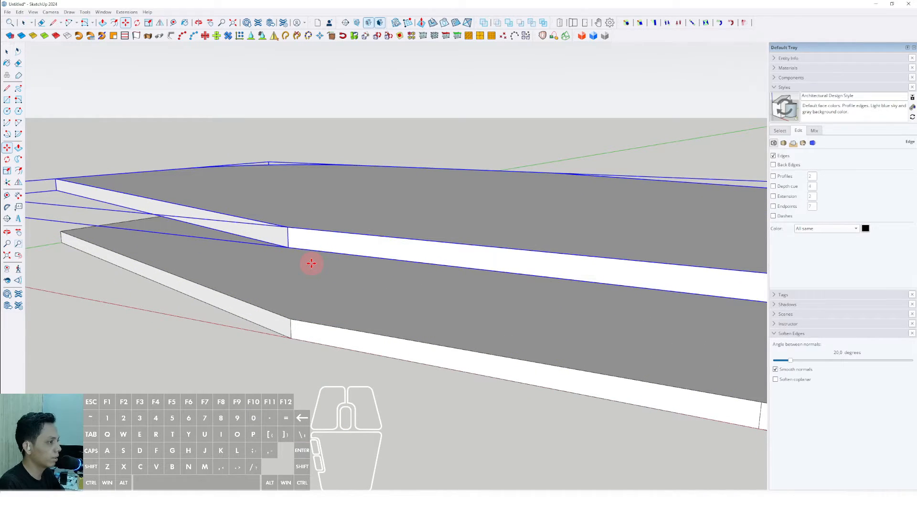
key("space")
scroll(311, 271, "down", 2)
scroll(313, 253, "down", 2)
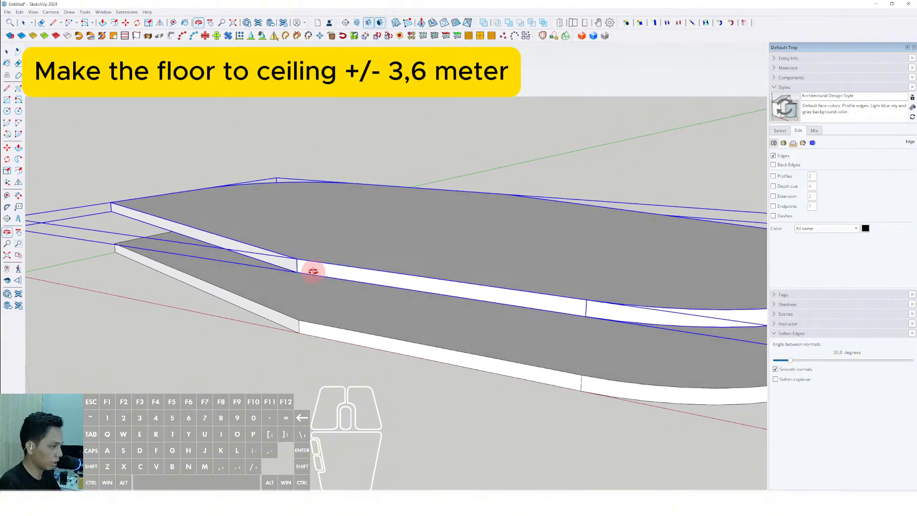
- Array the slab copy upward to stack many identical floors into a tower
key("m")
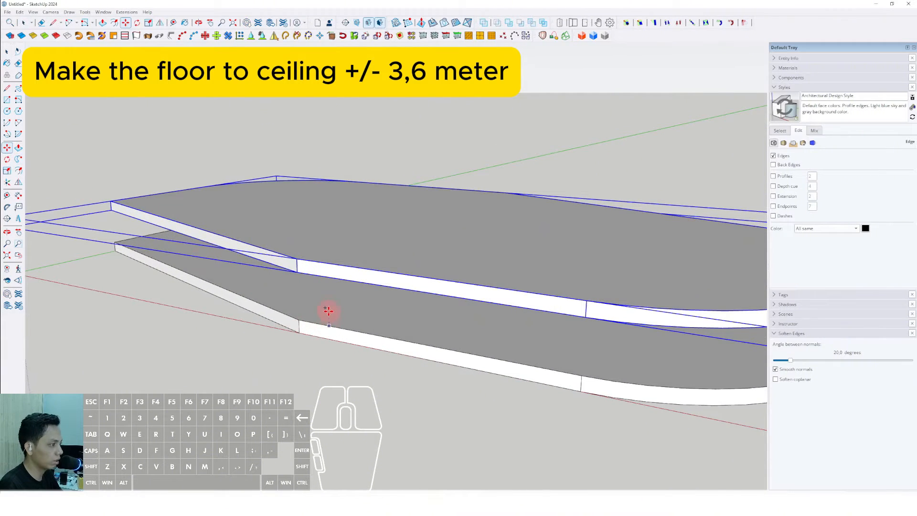
scroll(328, 311, "down", 3)
left_click(329, 325)
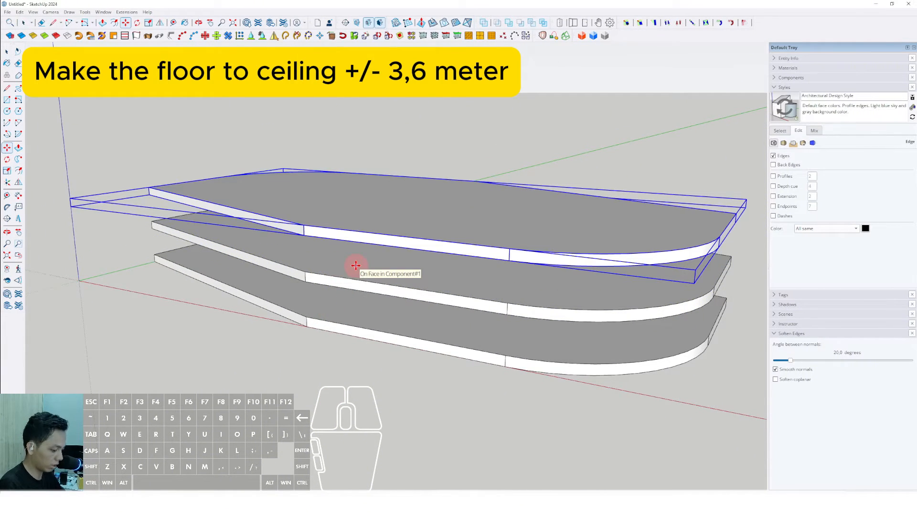
key("Return")
key("space")
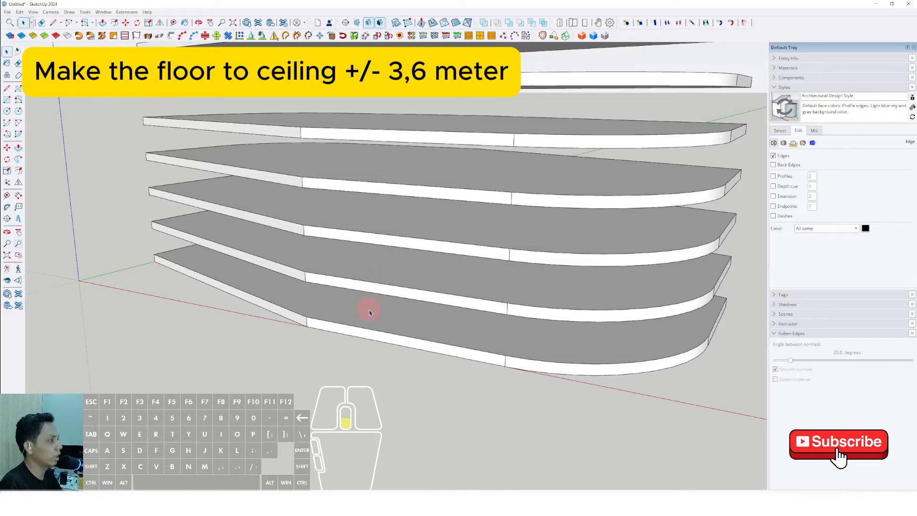
- Orbit and zoom around the stacked tower to inspect the floors
scroll(386, 310, "down", 10)
scroll(389, 260, "up", 5)
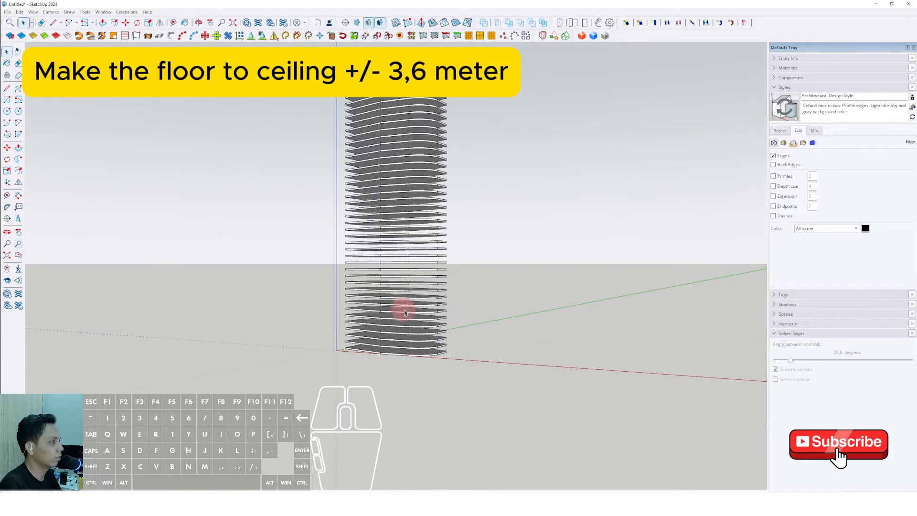
middle_click_drag(403, 311, 563, 368)
key("space")
middle_click_drag(414, 206, 145, 320)
scroll(421, 237, "up", 2)
middle_click_drag(421, 238, 399, 305)
double_click(393, 194)
triple_click(393, 195)
scroll(400, 236, "down", 2)
left_click(500, 166)
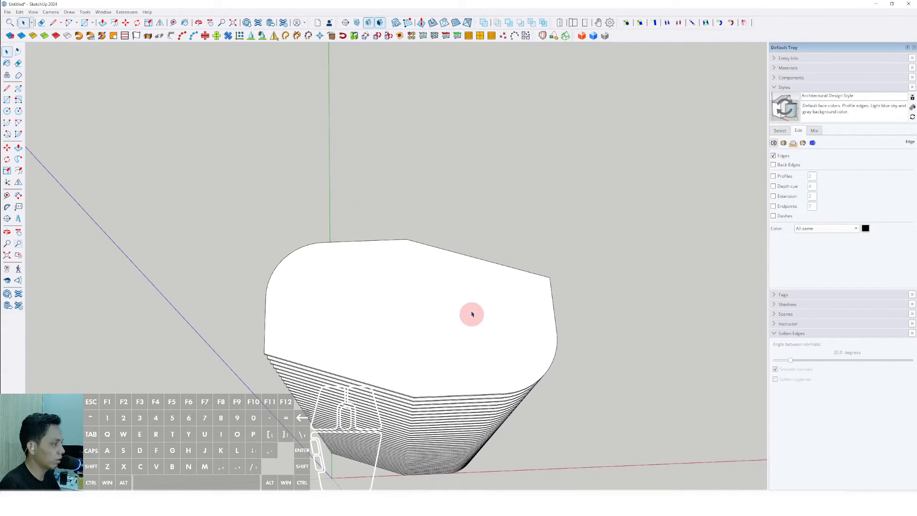
left_click(467, 293)
double_click(464, 292)
middle_click_drag(460, 297, 451, 257)
left_click(489, 210)
middle_click_drag(457, 343, 381, 245)
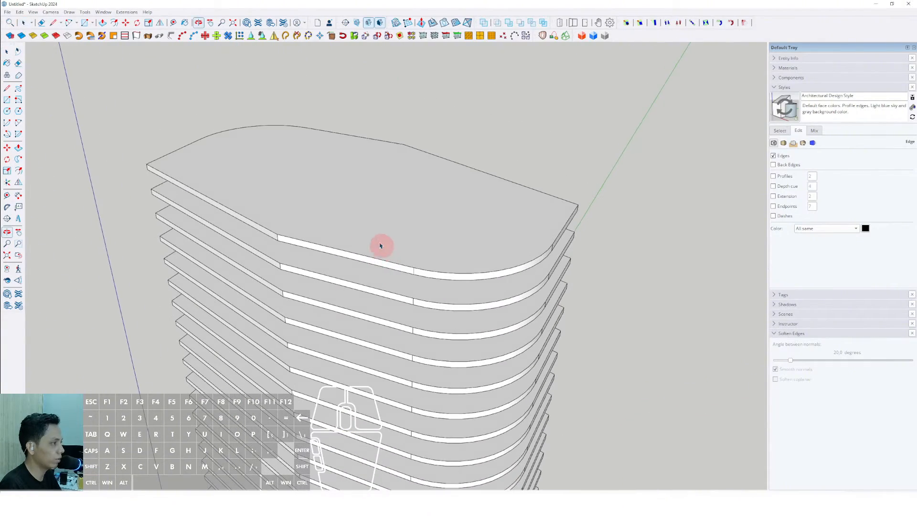
- Open the top slab group and offset its top face inward to outline the building core
left_click(330, 206)
middle_click_drag(324, 203, 346, 213)
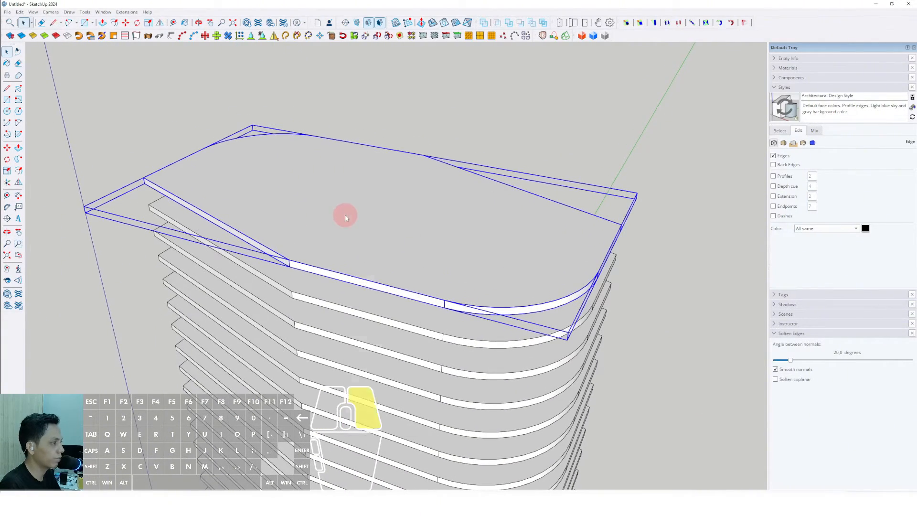
right_click(346, 214)
left_click(364, 256)
middle_click_drag(368, 261, 442, 257)
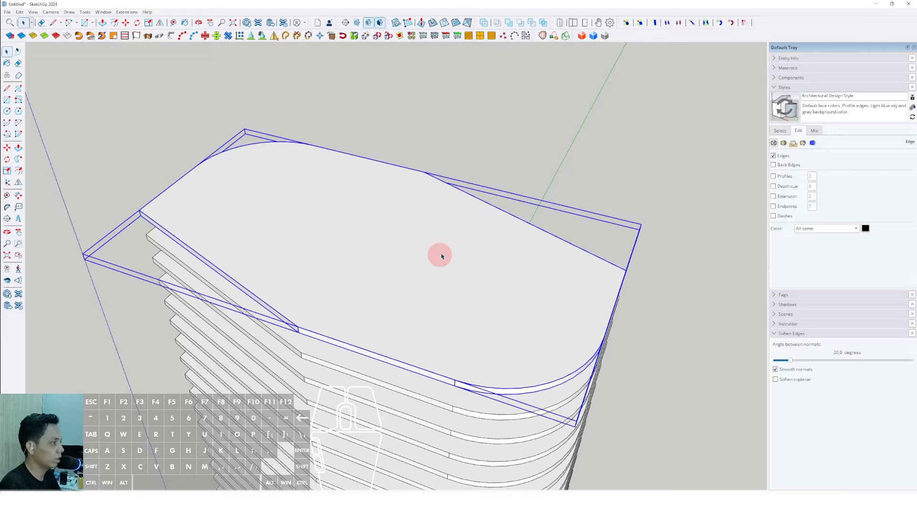
left_click(454, 228)
left_click(458, 225)
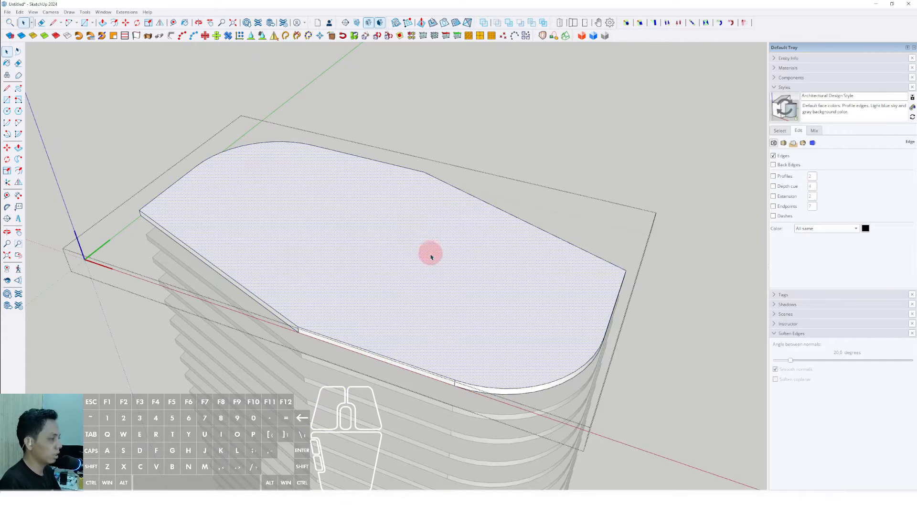
middle_click_drag(405, 258, 356, 227)
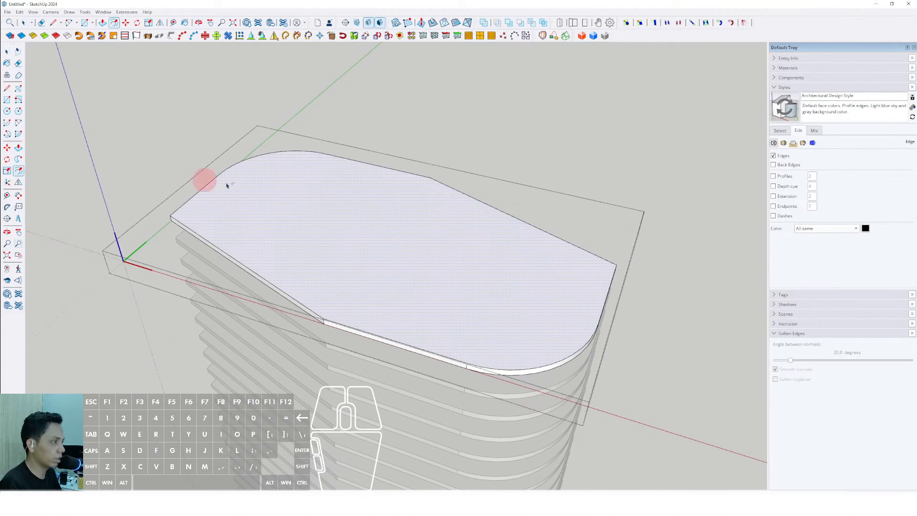
left_click(449, 200)
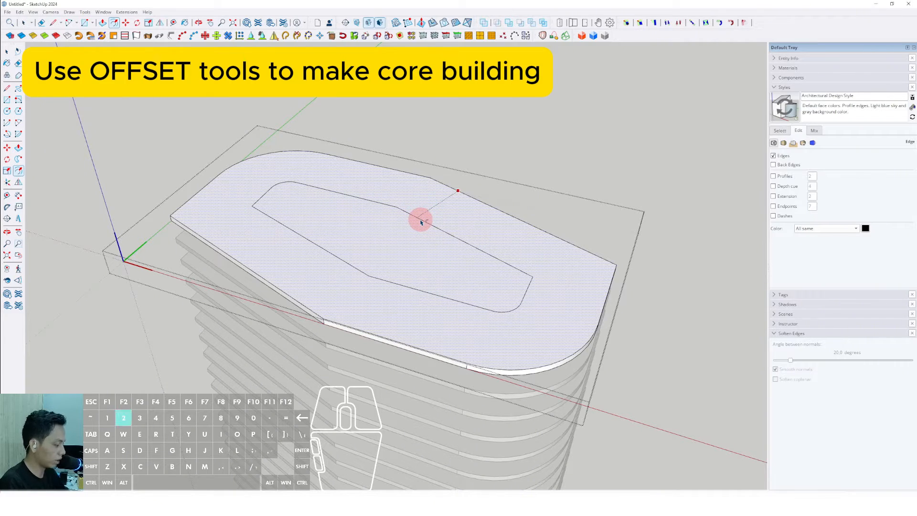
left_click(421, 222)
- Copy the core outline face and paste it in place outside the slab group
middle_click_drag(420, 219, 383, 229)
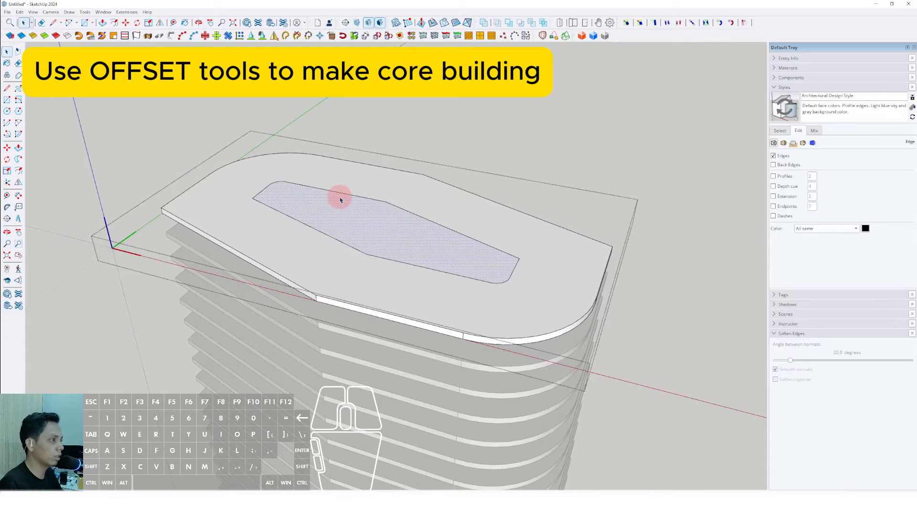
left_click(19, 12)
left_click(38, 48)
scroll(277, 202, "down", 3)
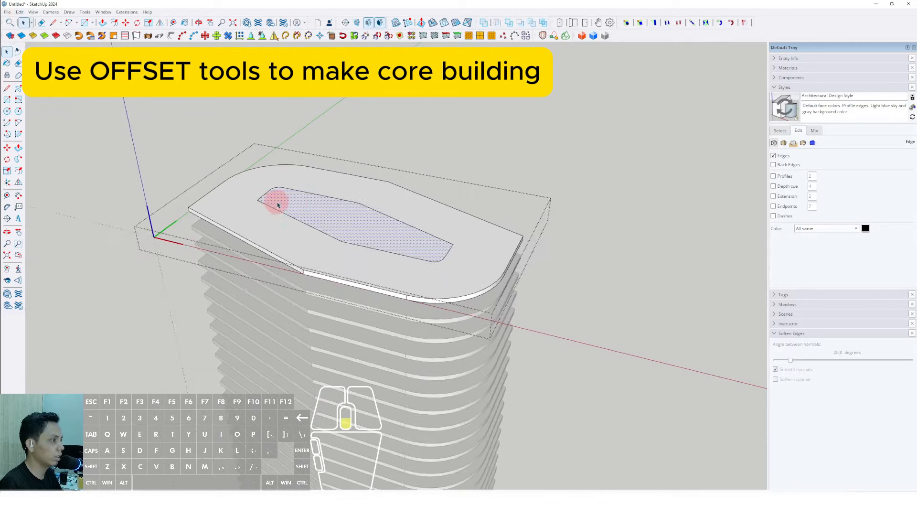
left_click(526, 174)
middle_click_drag(354, 240, 325, 188)
left_click(20, 12)
left_click(38, 65)
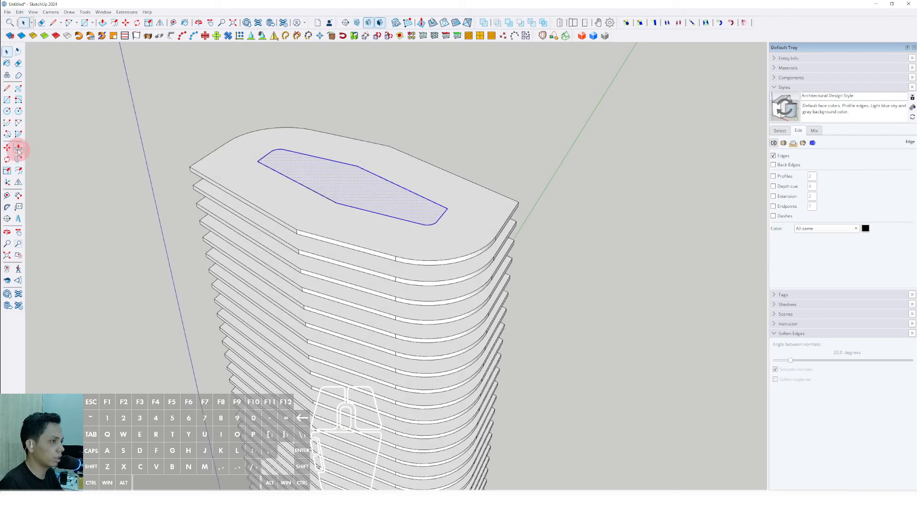
- Push/Pull the pasted core face down to ground level
left_click(337, 177)
scroll(344, 150, "down", 4)
middle_click_drag(354, 313, 376, 321)
scroll(377, 324, "up", 5)
left_click(396, 375)
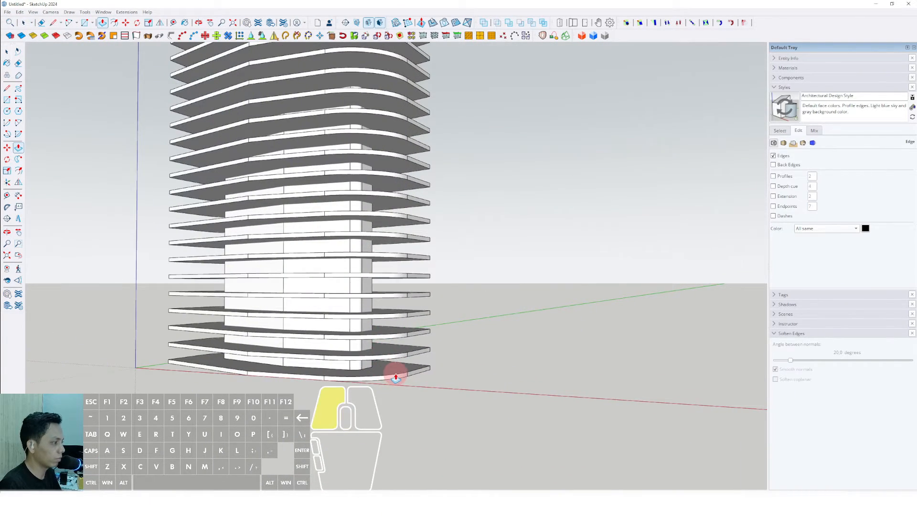
middle_click_drag(355, 367, 429, 316)
scroll(410, 225, "down", 4)
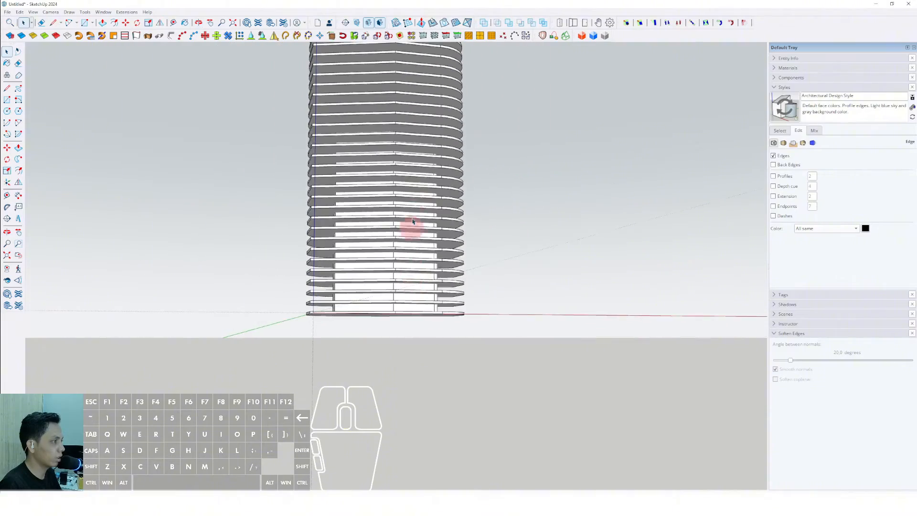
- Push/Pull the core's top face up so it rises above the highest slab
middle_click_drag(409, 225, 375, 186, "shift")
key("space")
middle_click_drag(550, 380, 469, 198)
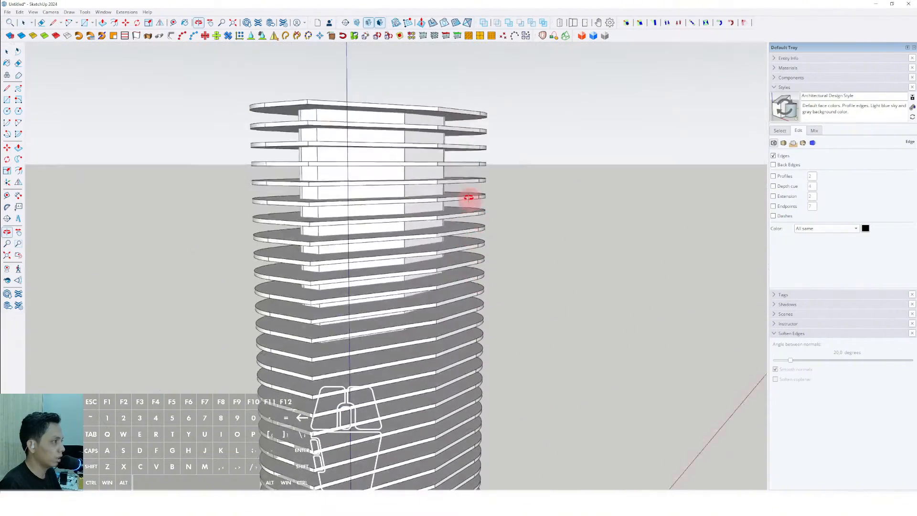
scroll(444, 186, "up", 3)
middle_click_drag(406, 167, 361, 182, "shift")
scroll(296, 147, "up", 2)
triple_click(290, 146)
right_click(291, 145)
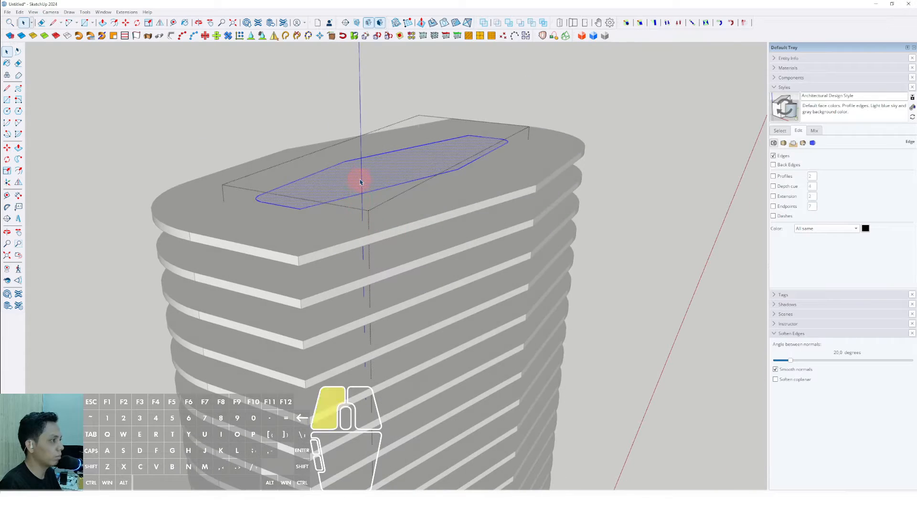
left_click(362, 120)
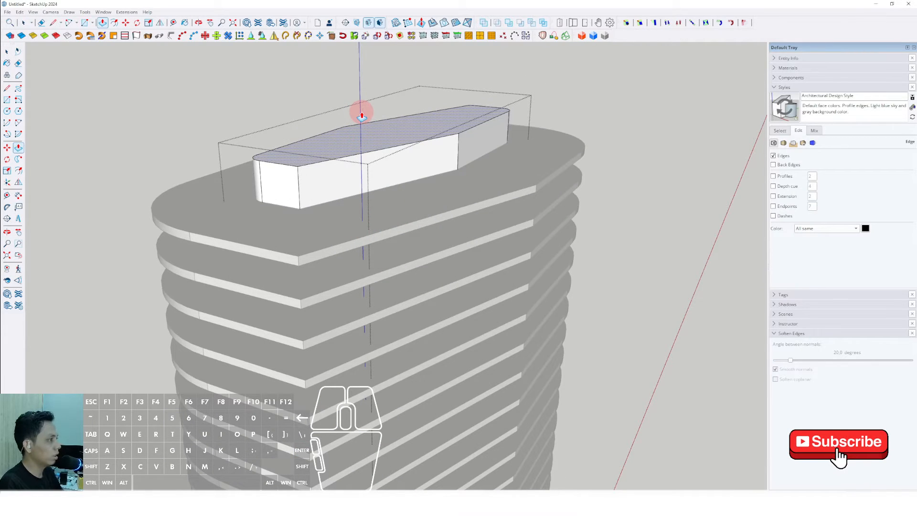
mouse_move(382, 182)
middle_mouse_down()
mouse_move(563, 113)
mouse_move(416, 168)
mouse_move(514, 137)
mouse_move(573, 173)
mouse_move(417, 184)
mouse_move(473, 195)
mouse_move(489, 172)
mouse_move(528, 184)
mouse_move(371, 194)
middle_mouse_up()
left_click(483, 163)
scroll(488, 191, "up", 2)
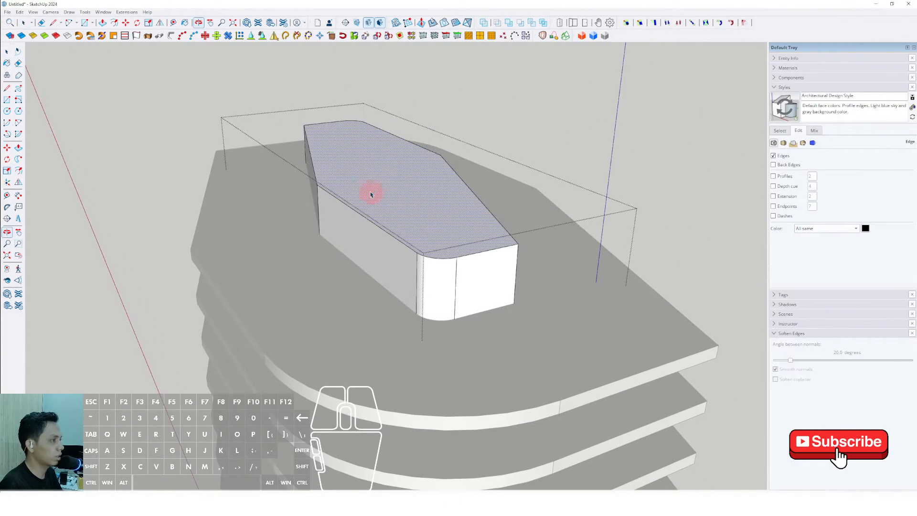
- Copy the core's top face and paste it in place
left_click(20, 12)
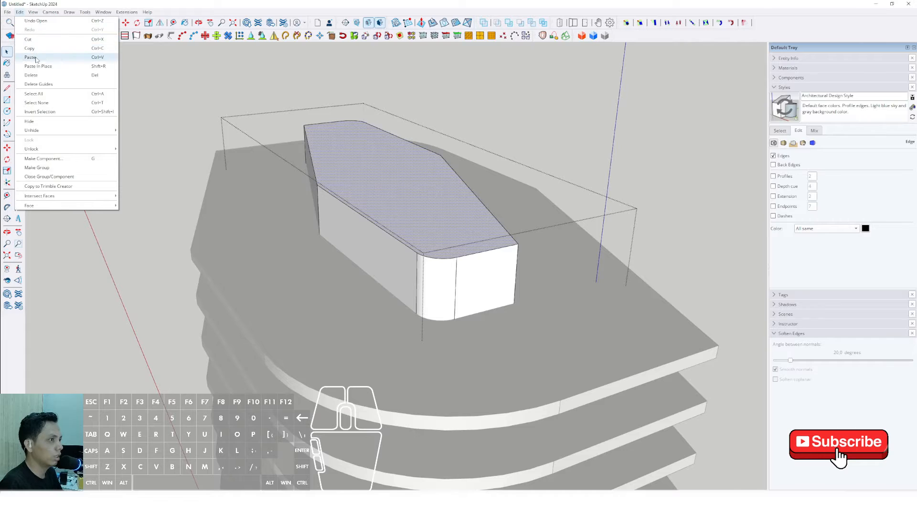
left_click(36, 49)
left_click(528, 130)
left_click(20, 12)
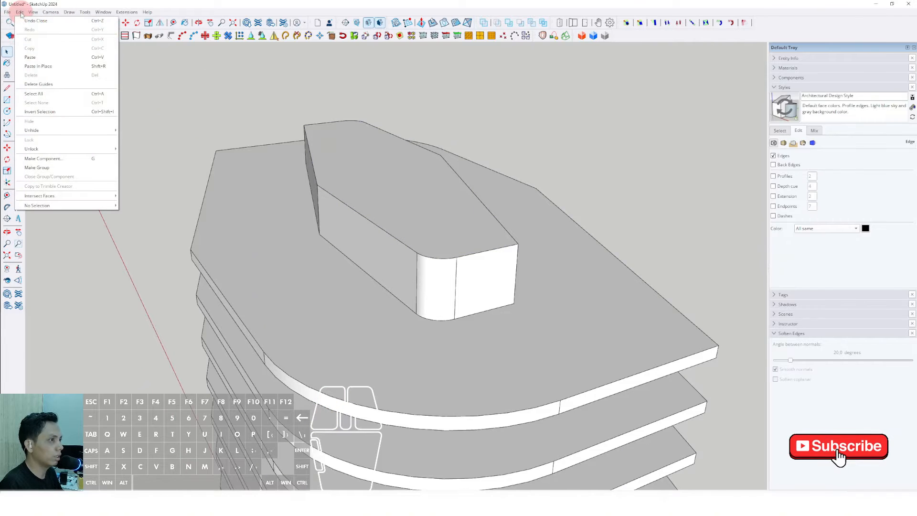
left_click(503, 152)
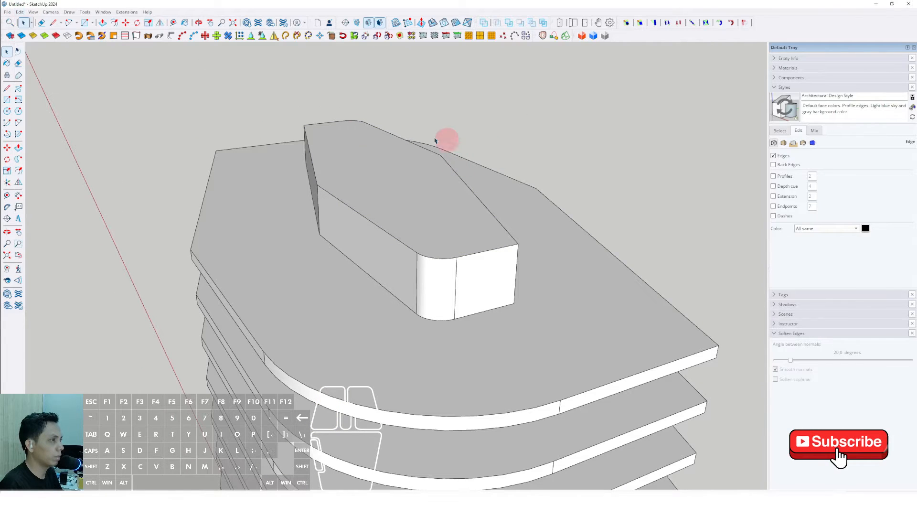
middle_click_drag(418, 223, 253, 173)
left_click(20, 12)
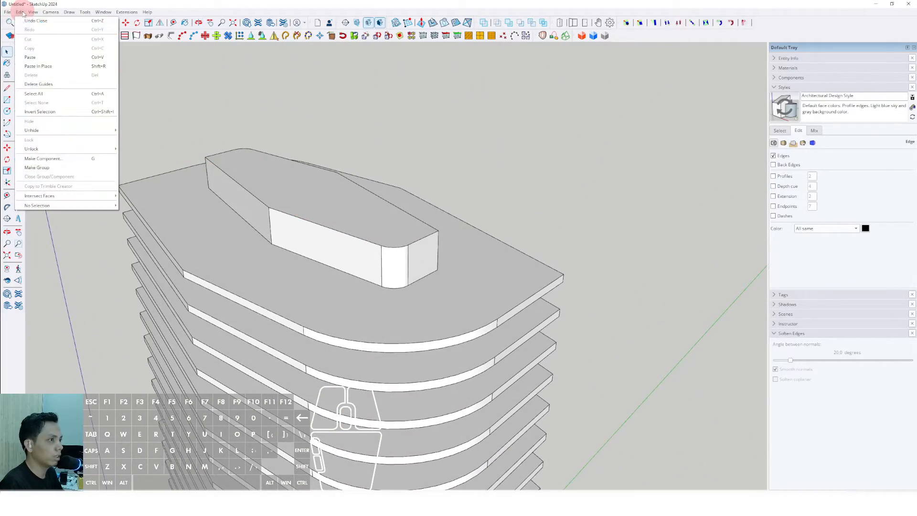
left_click(40, 66)
- Offset the pasted top face outward around the core
mouse_move(375, 207)
middle_mouse_down()
mouse_move(334, 229)
mouse_move(387, 207)
middle_mouse_up()
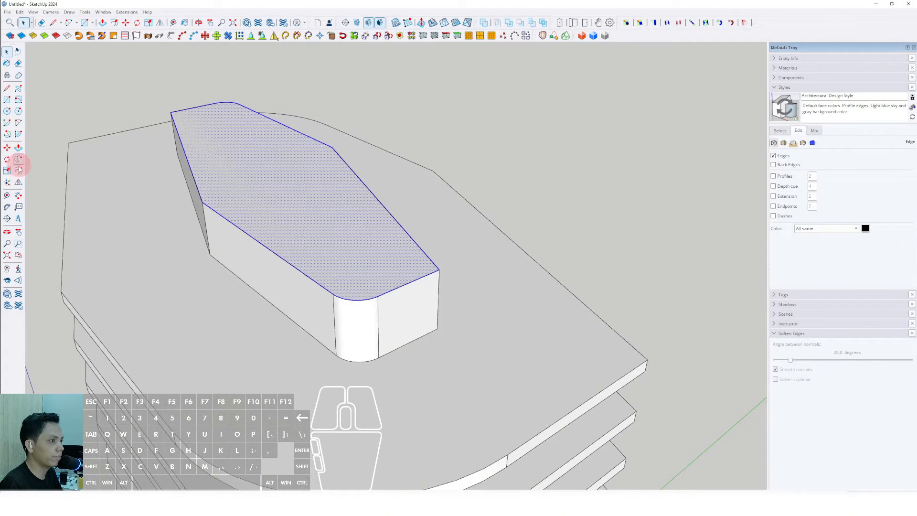
middle_click_drag(388, 192, 409, 194)
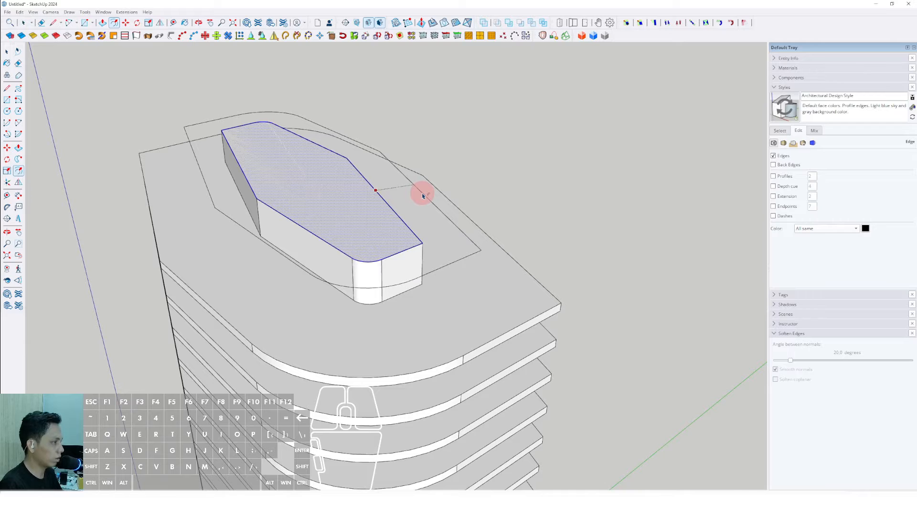
key("space")
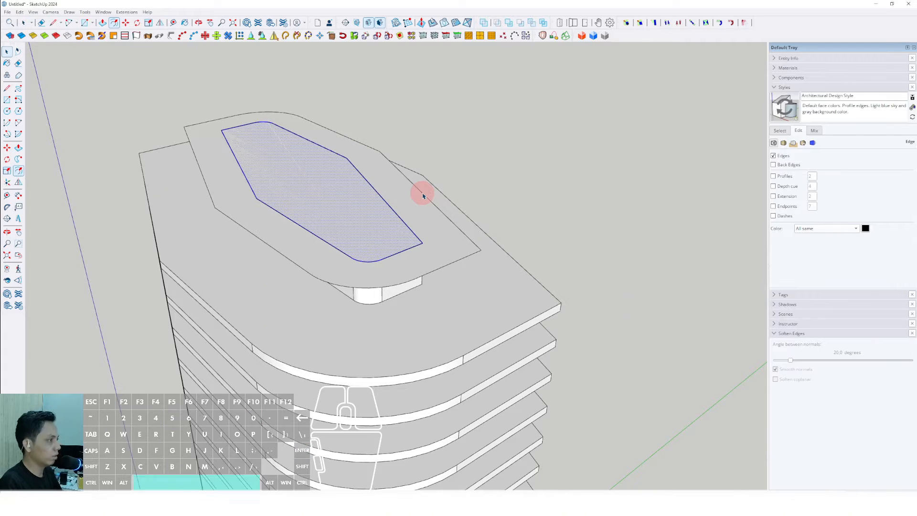
- Select the offset face around the core top and move it down onto the topmost floor slab
middle_click_drag(419, 191, 440, 160)
mouse_move(436, 157)
left_mouse_down()
mouse_move(438, 176)
mouse_move(446, 168)
left_mouse_up()
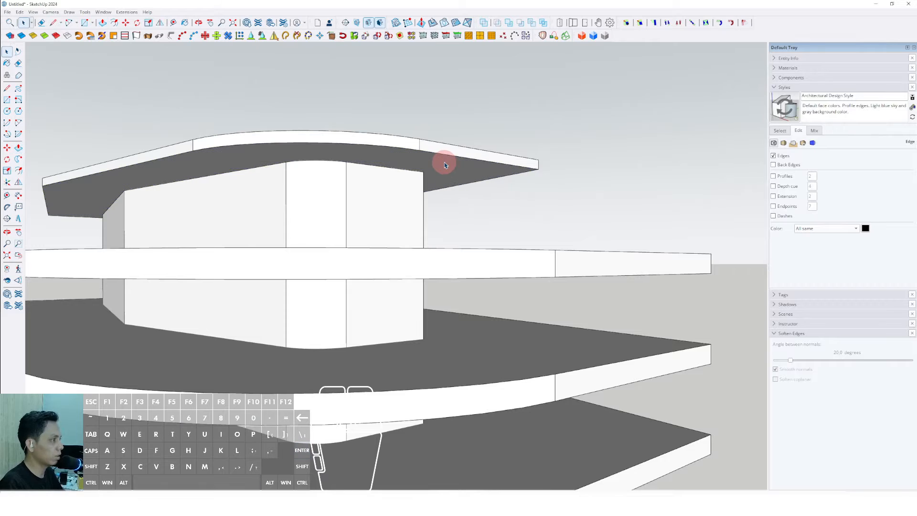
left_click(433, 159)
right_click(433, 160)
left_click(454, 223)
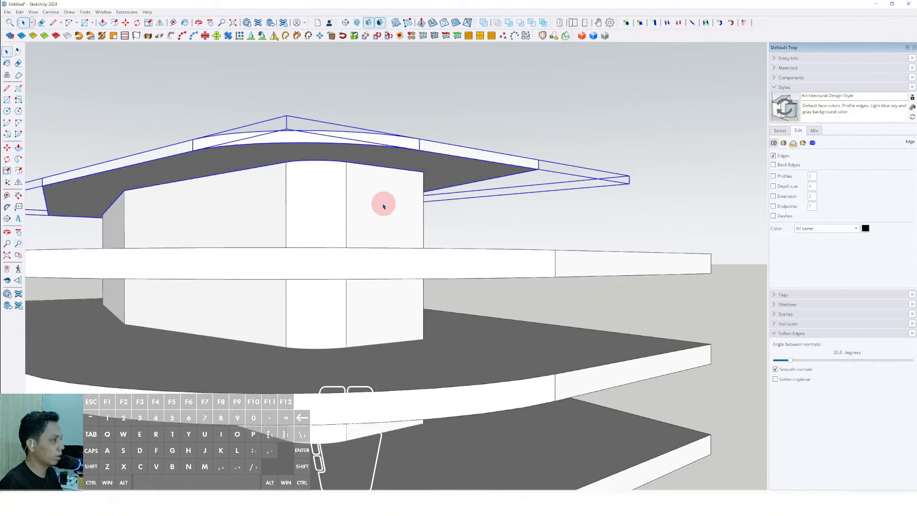
mouse_move(383, 201)
middle_mouse_down()
mouse_move(374, 230)
mouse_move(383, 229)
mouse_move(380, 210)
middle_mouse_up()
scroll(380, 210, "up", 4)
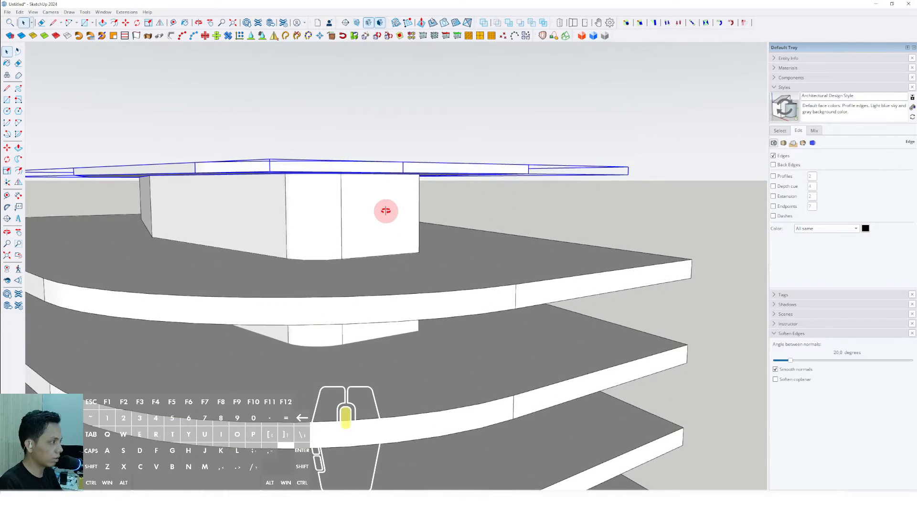
left_click(523, 172)
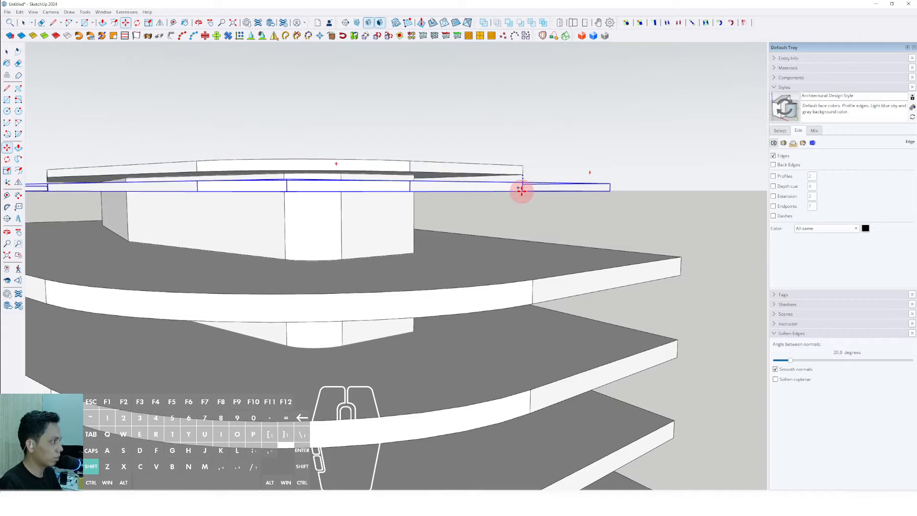
scroll(499, 258, "down", 2)
middle_click_drag(499, 258, 335, 287)
scroll(479, 270, "up", 3)
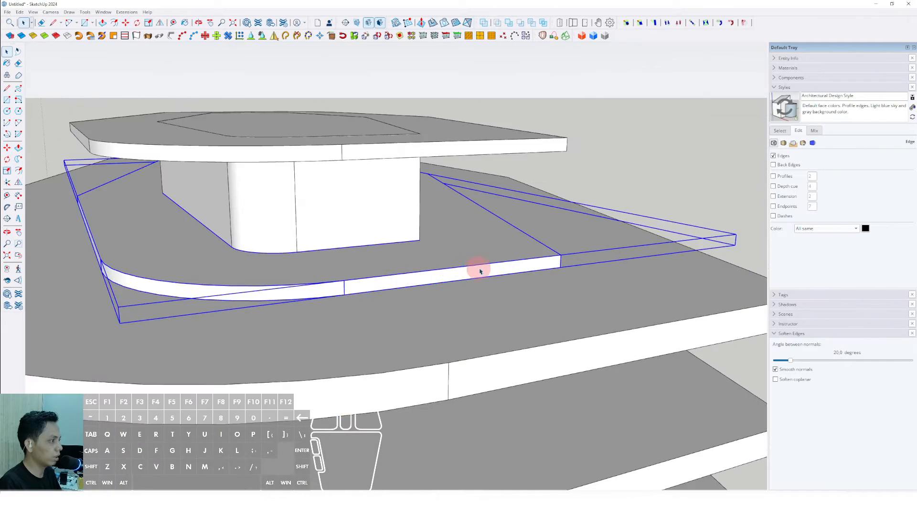
middle_click_drag(479, 270, 272, 256)
- Push/Pull the moved face up into a thin slab around the core on the top floor
scroll(272, 256, "down", 1)
scroll(470, 277, "up", 1)
key("l")
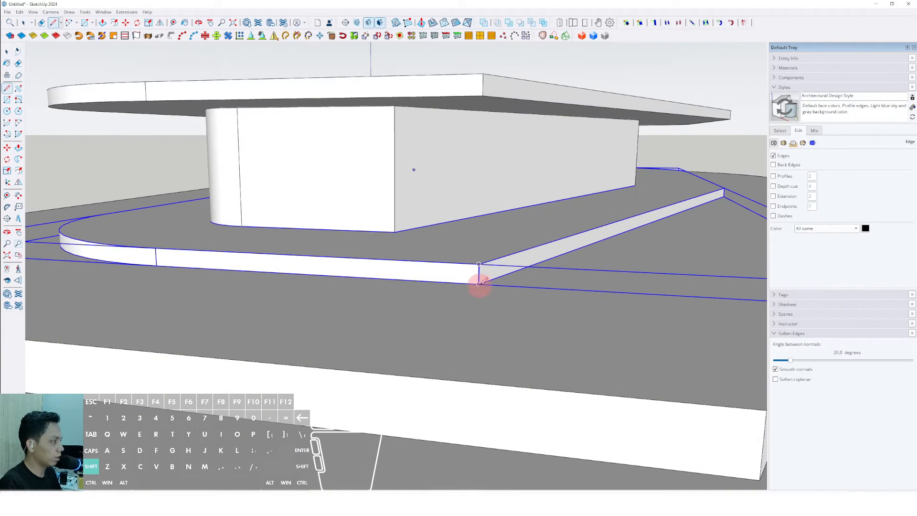
scroll(479, 283, "down", 2)
key("p")
scroll(477, 260, "up", 3)
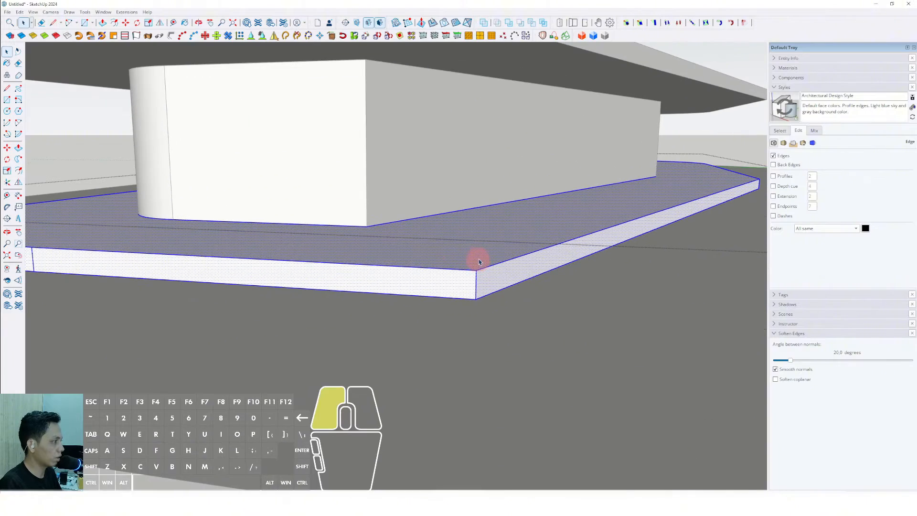
key("space")
- Orbit and zoom around the tower to inspect the slabs from the roof down to the base
scroll(481, 260, "down", 5)
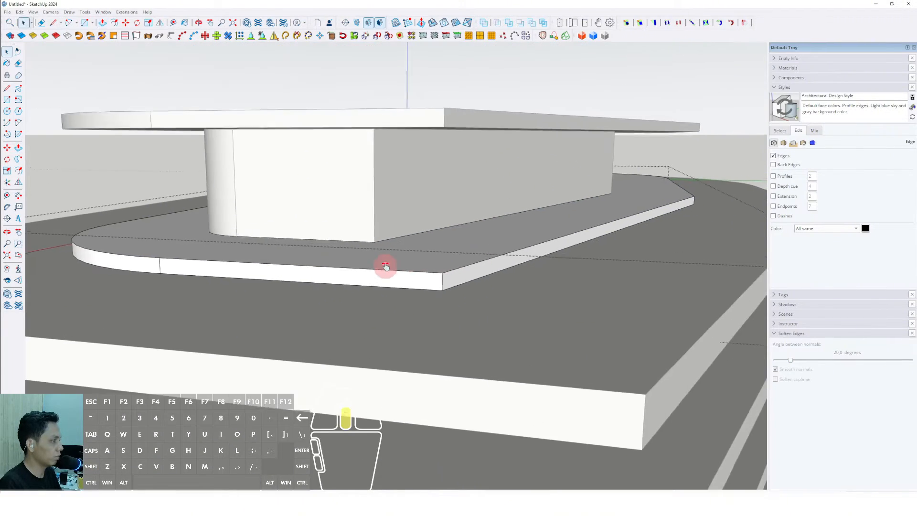
middle_click_drag(439, 270, 647, 274)
scroll(487, 248, "down", 5)
left_click(518, 228)
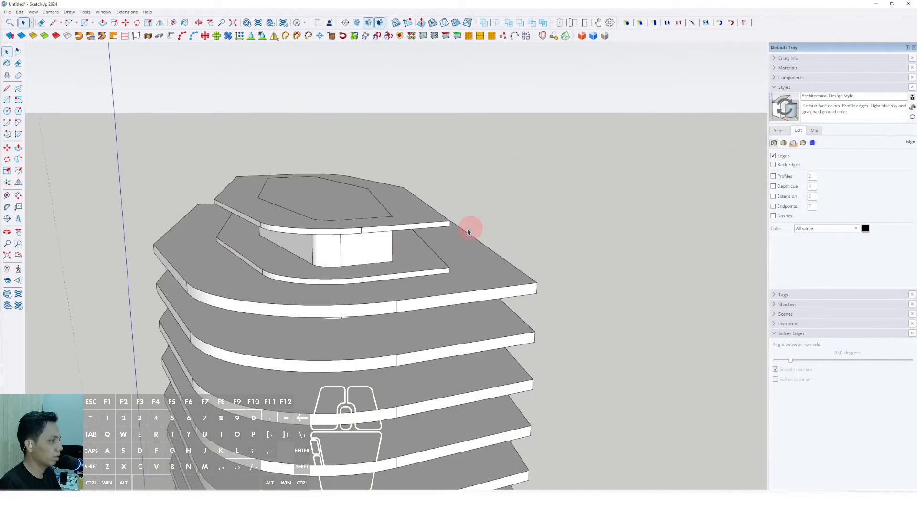
middle_click_drag(287, 277, 453, 283)
scroll(418, 255, "up", 5)
triple_click(455, 263)
key("h")
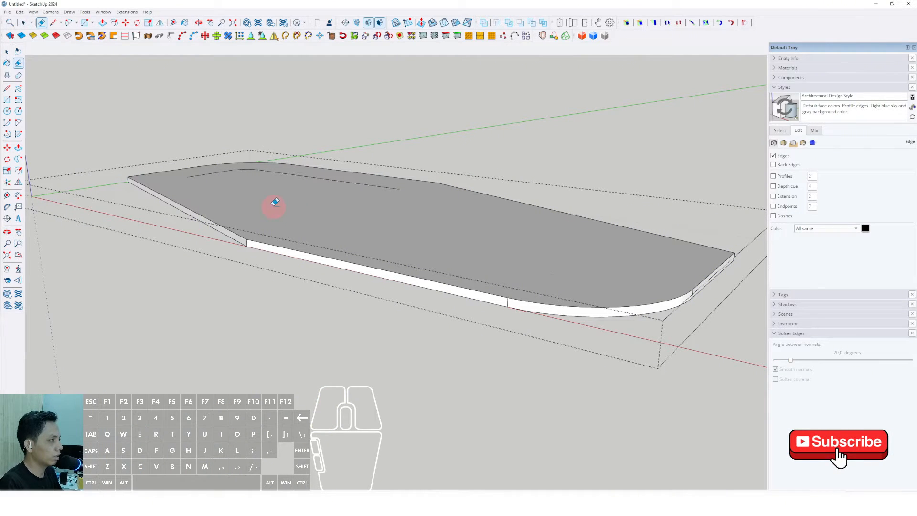
scroll(249, 165, "down", 4)
middle_click_drag(286, 200, 313, 205)
key("space")
left_click(526, 137)
middle_click_drag(313, 206, 615, 225, "shift")
scroll(615, 224, "down", 3)
middle_click_drag(458, 224, 358, 221, "shift")
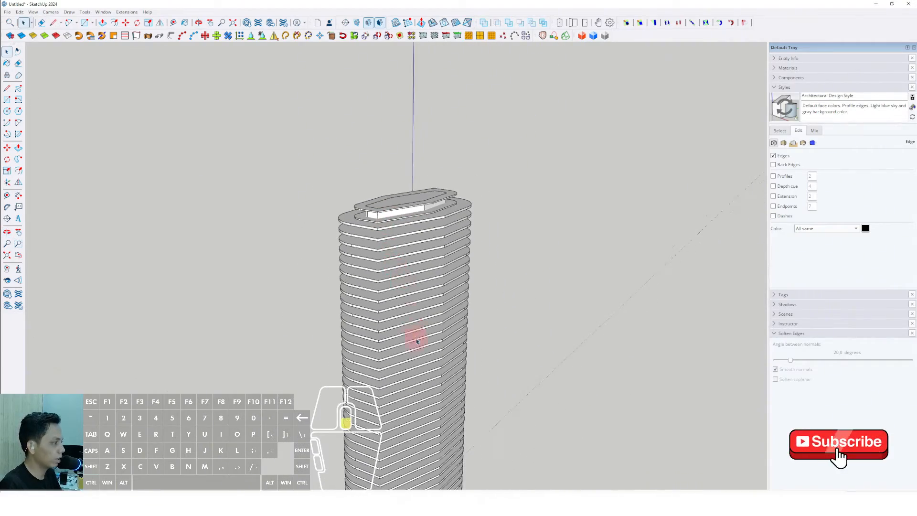
middle_click_drag(416, 341, 338, 274)
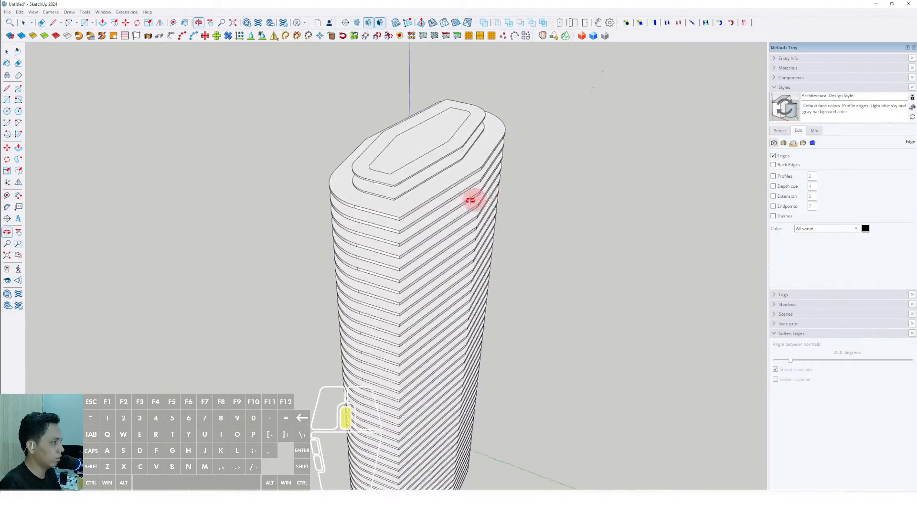
middle_click_drag(470, 201, 253, 229)
- Offset the top slab's outer edge slightly inward to create a thin perimeter ring
triple_click(262, 188)
scroll(266, 188, "down", 2)
scroll(274, 185, "up", 4)
left_click(260, 188)
middle_click_drag(253, 230, 215, 216)
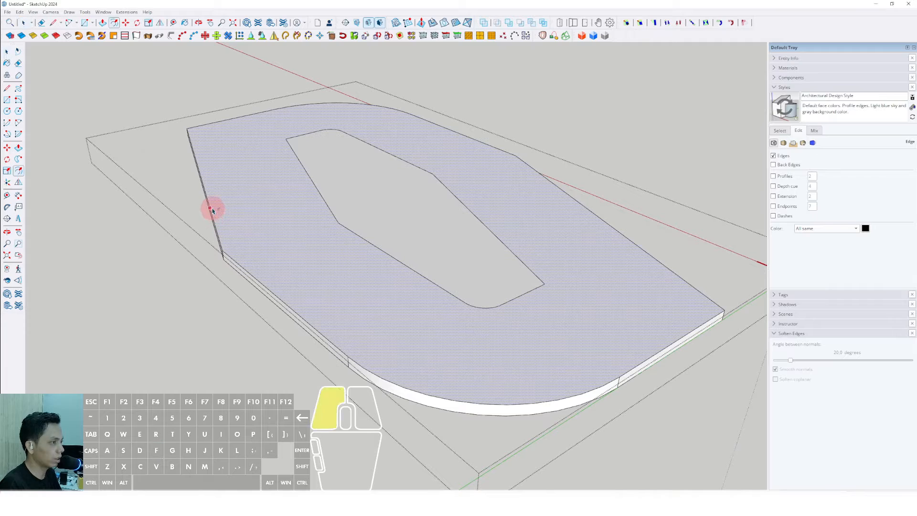
scroll(219, 210, "up", 2)
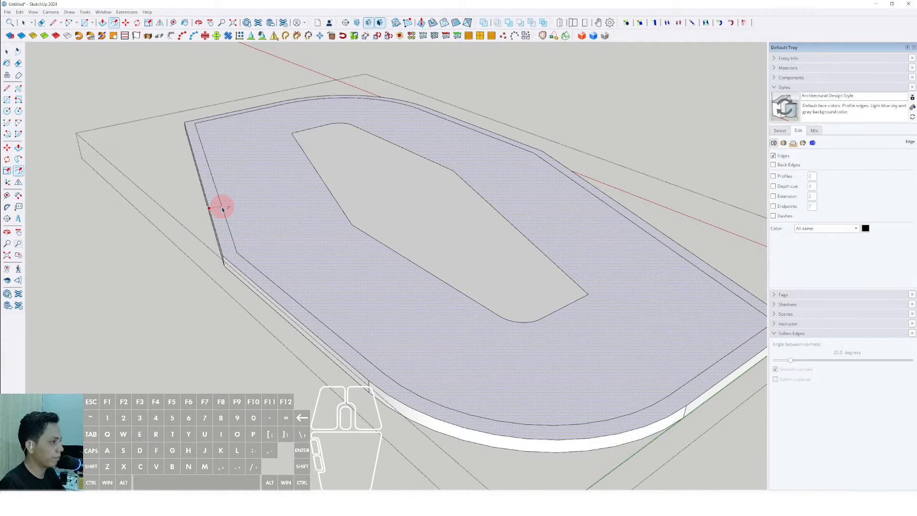
left_click(222, 208)
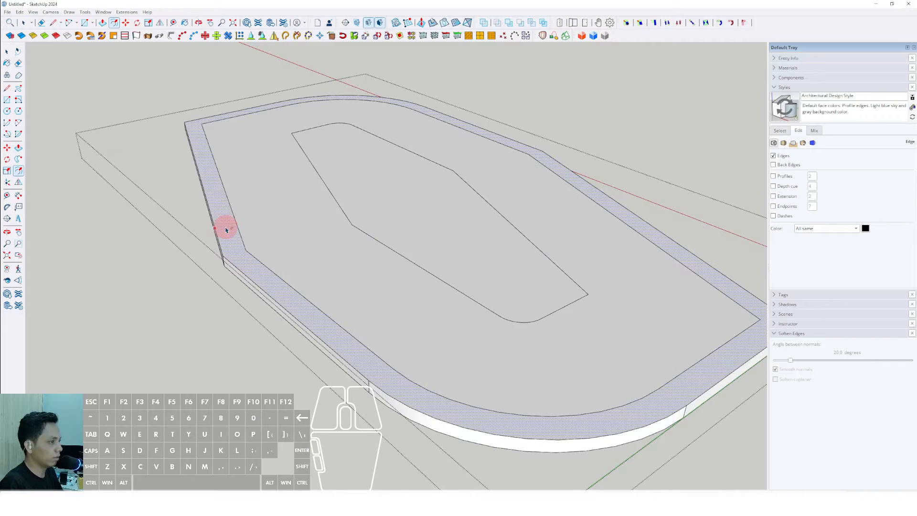
- Select the thin perimeter ring face on the top slab and copy it
scroll(242, 240, "up", 5)
left_click(239, 239)
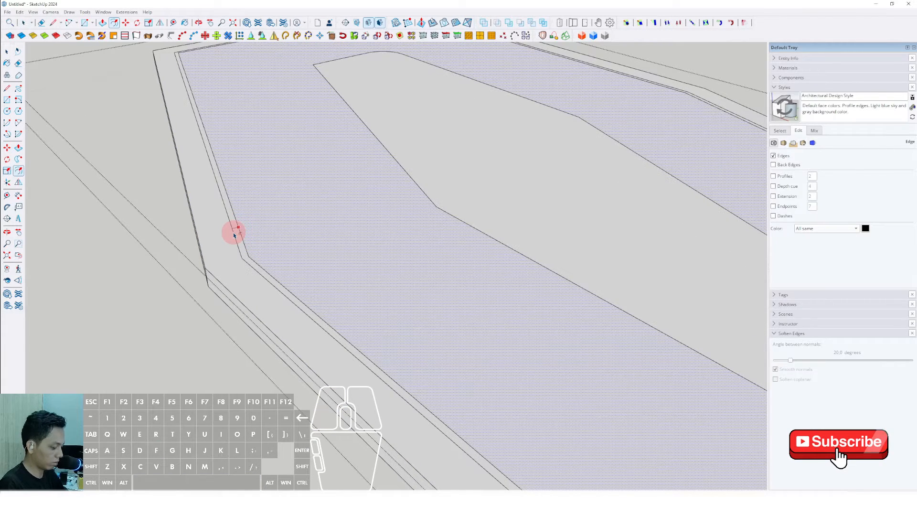
key("Return")
key("space")
scroll(249, 263, "up", 7)
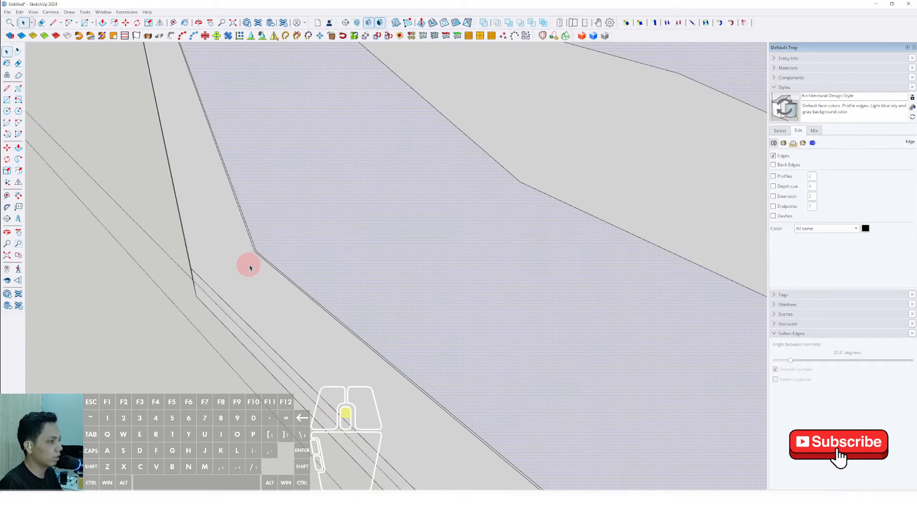
left_click(251, 240)
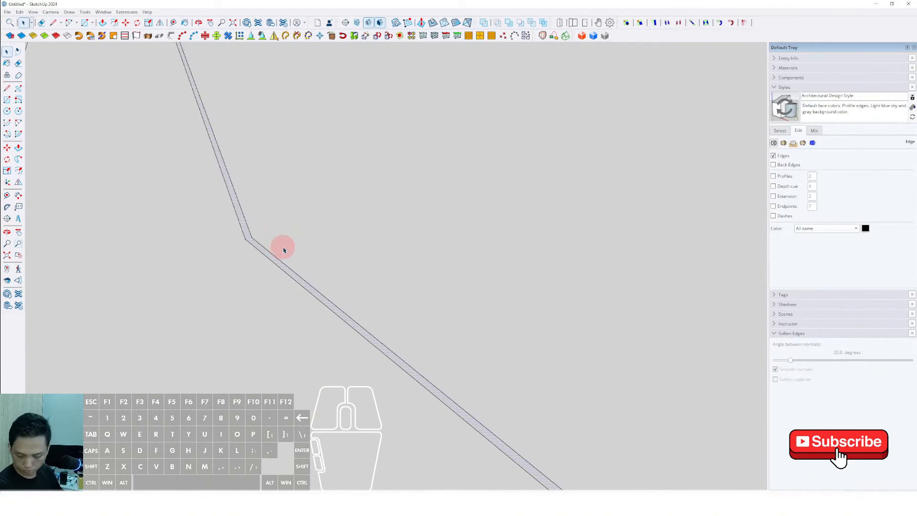
scroll(256, 250, "up", 2)
middle_click_drag(256, 250, 255, 241)
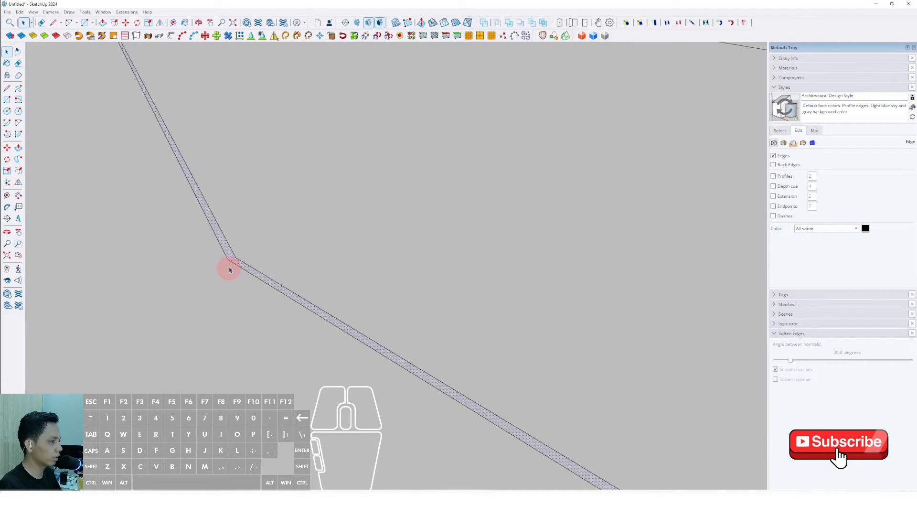
scroll(229, 269, "down", 5)
left_click(18, 12)
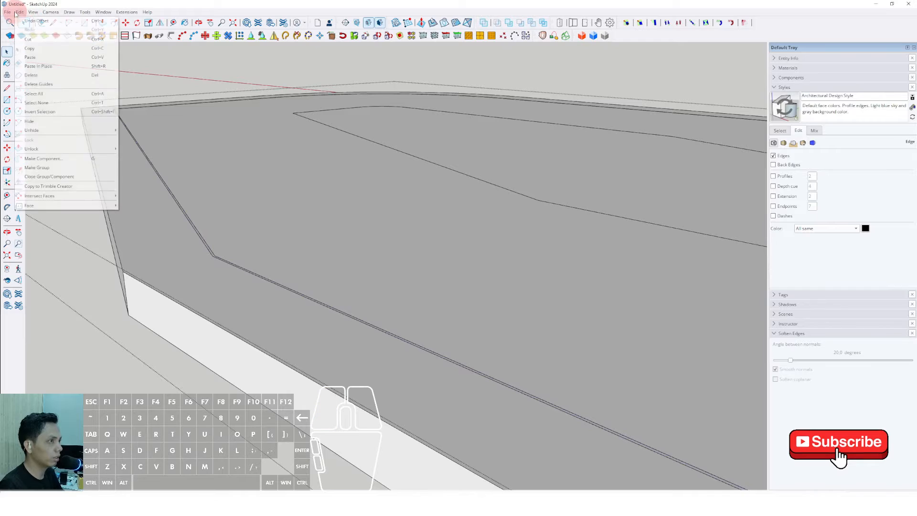
left_click(30, 48)
- Paste the copied perimeter ring in place
scroll(225, 213, "down", 8)
left_click(472, 114)
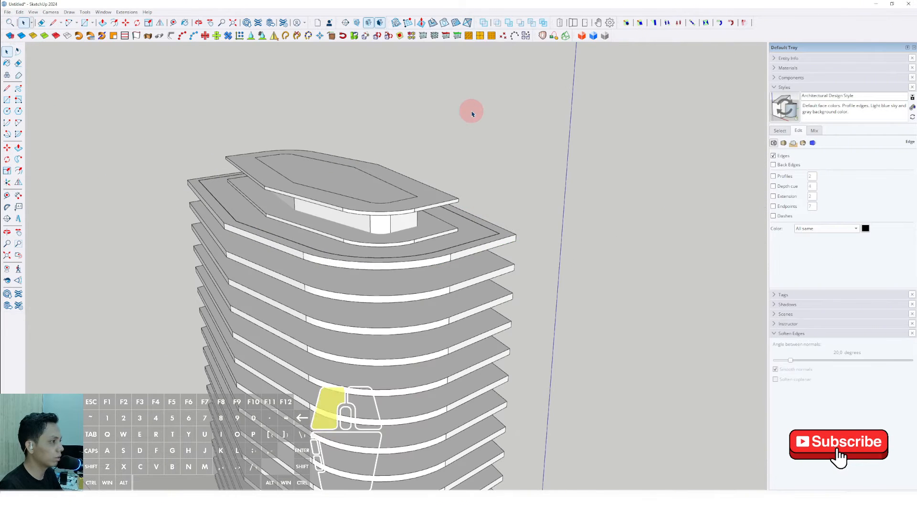
scroll(231, 215, "up", 5)
left_click(19, 12)
left_click(67, 92)
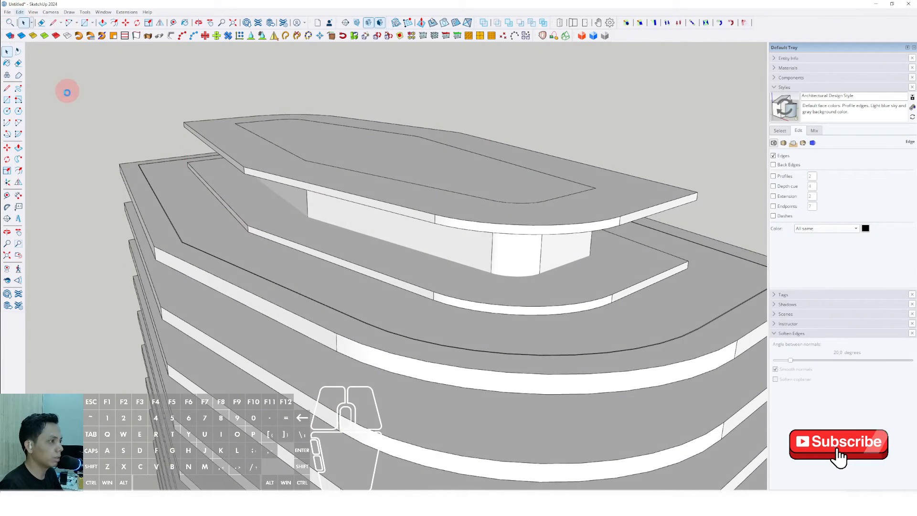
- Push/Pull the pasted ring face down along the tower to form the facade shell
scroll(192, 256, "up", 3)
scroll(216, 353, "down", 6)
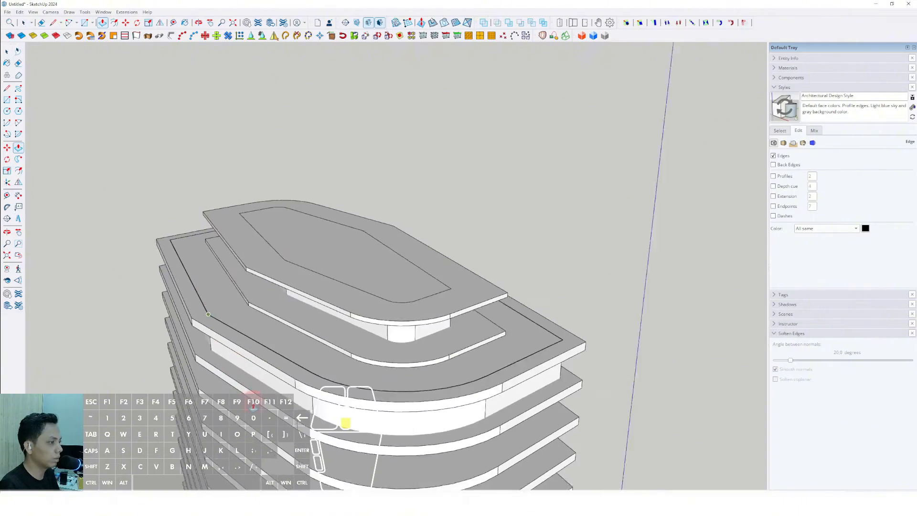
middle_click_drag(253, 393, 263, 180)
scroll(296, 370, "down", 3)
middle_click_drag(299, 373, 295, 134, "shift")
scroll(295, 134, "down", 2)
scroll(305, 336, "down", 1)
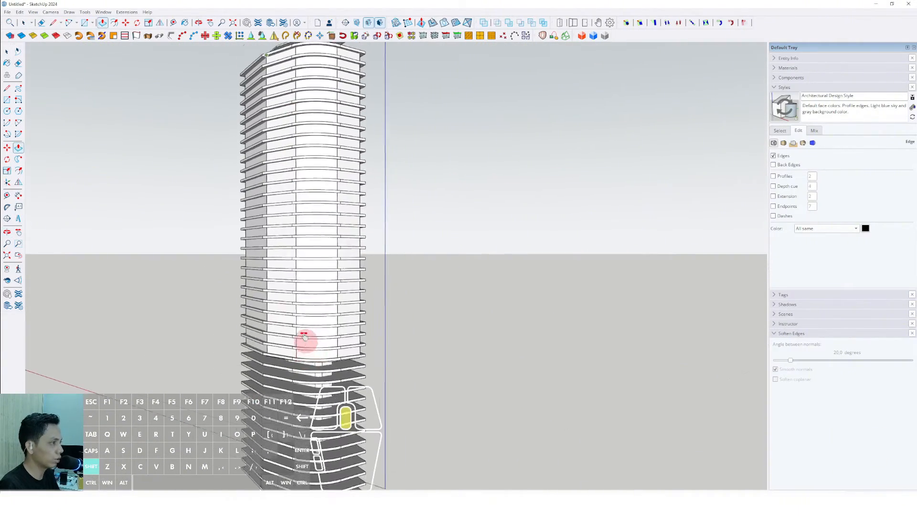
middle_click_drag(305, 337, 308, 148, "shift")
scroll(342, 337, "up", 3)
scroll(344, 312, "up", 5)
middle_click_drag(345, 311, 365, 363)
- Select the whole facade shell and group it
triple_click(372, 247)
right_click(373, 246)
left_click(395, 313)
scroll(368, 238, "down", 6)
scroll(352, 131, "up", 4)
middle_click_drag(402, 90, 429, 330, "shift")
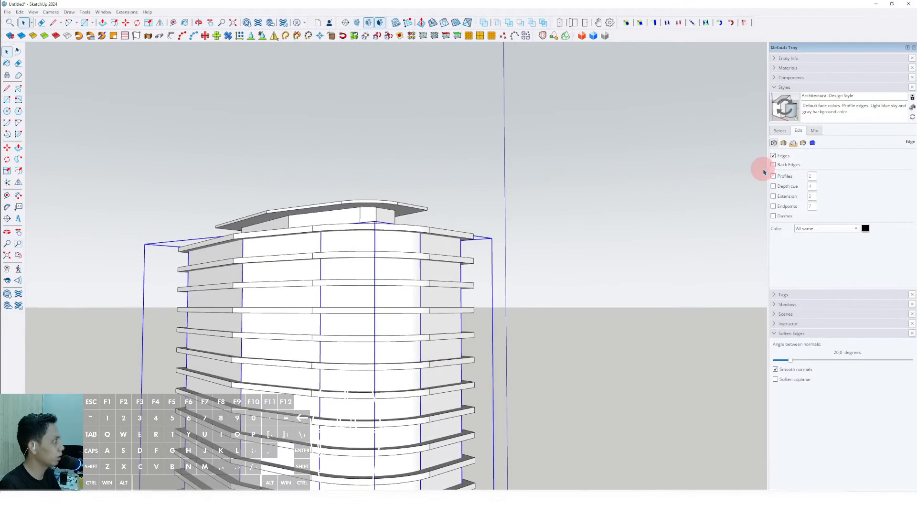
- Apply the Translucent Glass Blue material from Glass and Mirrors to the facade shell
left_click(778, 88)
left_click(778, 68)
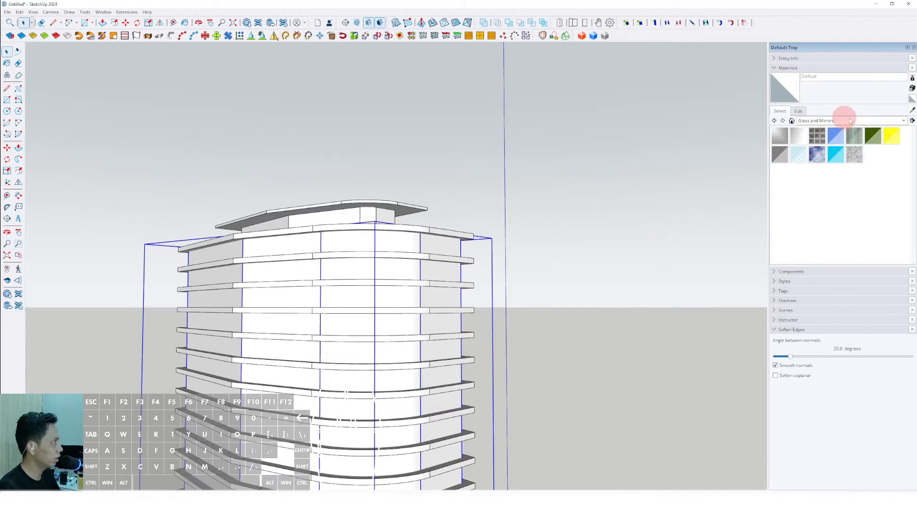
left_click(388, 229)
scroll(410, 260, "down", 3)
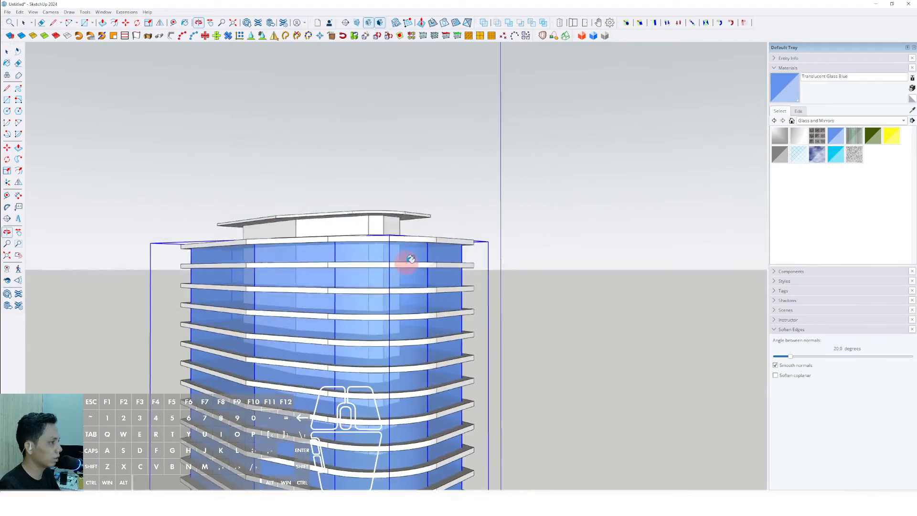
- Zoom in on the top slab's corner to examine the offset perimeter edges
mouse_move(409, 260)
middle_mouse_down("shift")
mouse_move(401, 196)
mouse_move(430, 85)
middle_mouse_up("shift")
key("space")
scroll(405, 154, "down", 2)
mouse_move(406, 153)
middle_mouse_down()
mouse_move(408, 174)
mouse_move(399, 150)
mouse_move(445, 182)
mouse_move(400, 181)
mouse_move(463, 214)
mouse_move(381, 228)
middle_mouse_up()
left_click(520, 143)
scroll(450, 177, "up", 3)
scroll(382, 228, "up", 2)
left_click(399, 214)
scroll(403, 217, "up", 6)
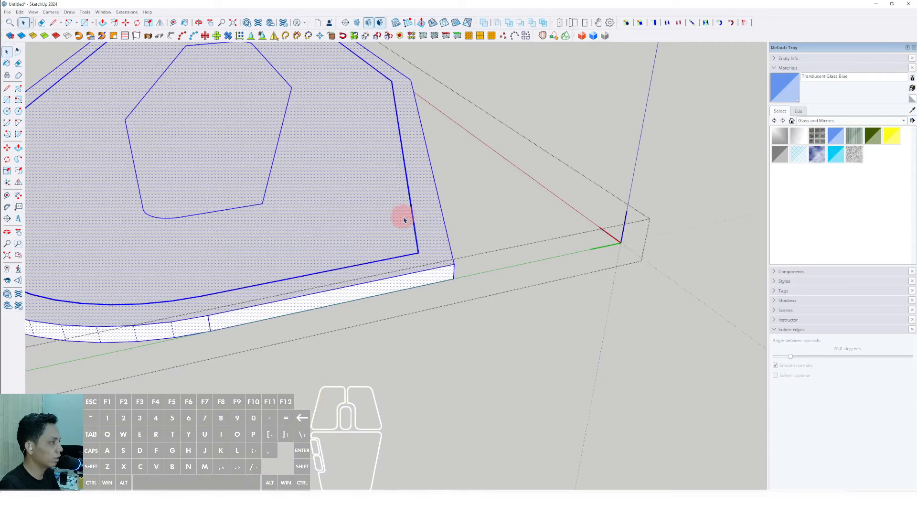
scroll(420, 222, "up", 2)
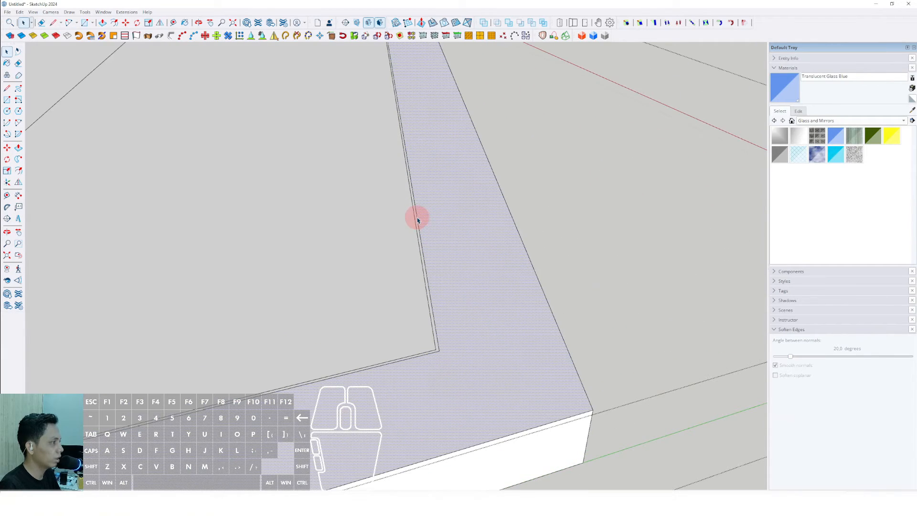
scroll(493, 322, "down", 6)
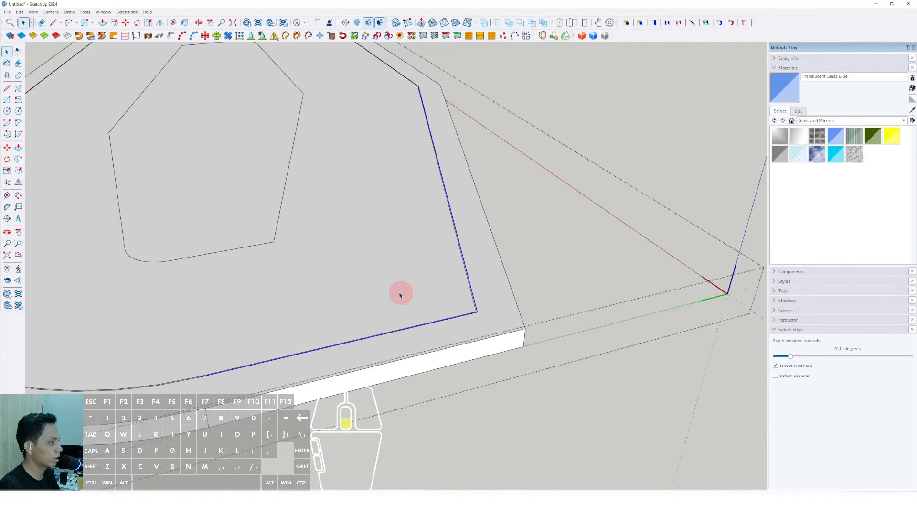
- Inspect the selected perimeter edges around the top slab's corners up close
middle_click_drag(399, 293, 444, 285)
scroll(380, 296, "up", 5)
left_click(375, 297, "shift")
scroll(374, 297, "down", 5)
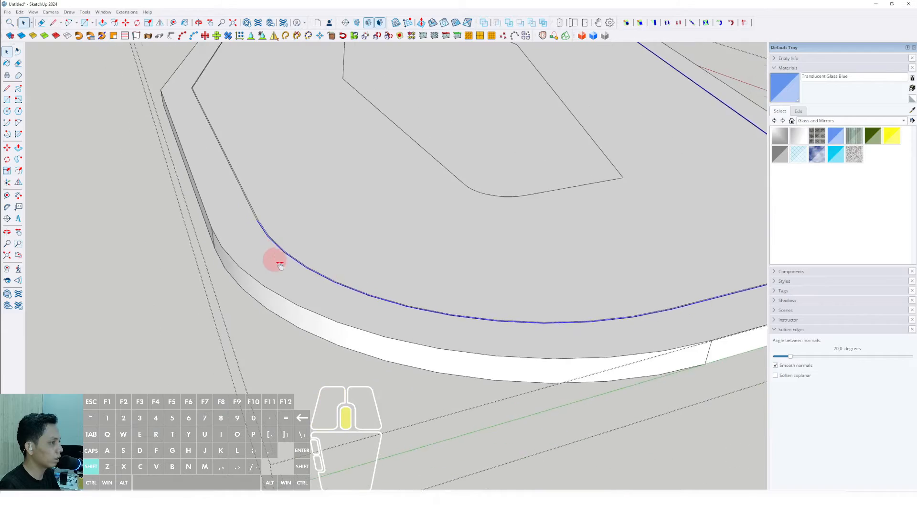
scroll(312, 261, "up", 5)
left_click(300, 251, "shift")
scroll(300, 252, "down", 5)
scroll(552, 374, "up", 3)
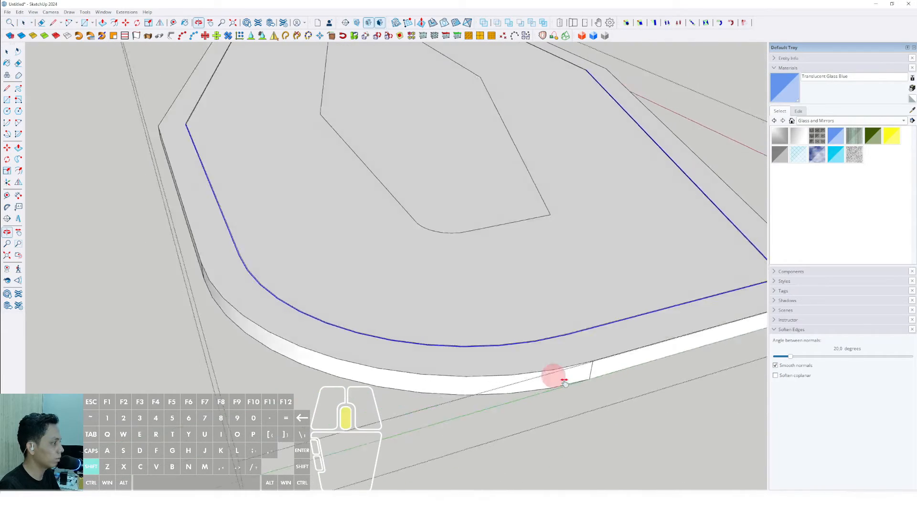
scroll(323, 260, "up", 6)
left_click(306, 293, "shift")
scroll(290, 286, "down", 6)
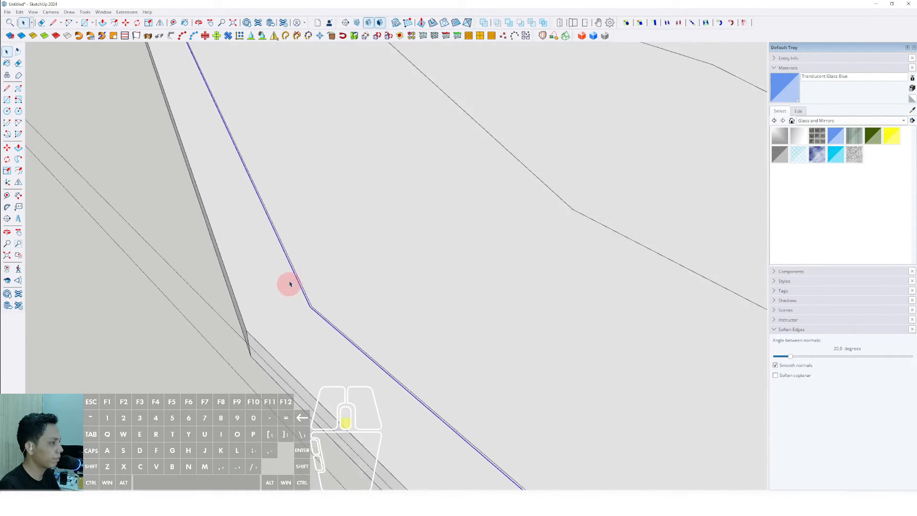
middle_click_drag(288, 285, 396, 300)
scroll(231, 369, "up", 5)
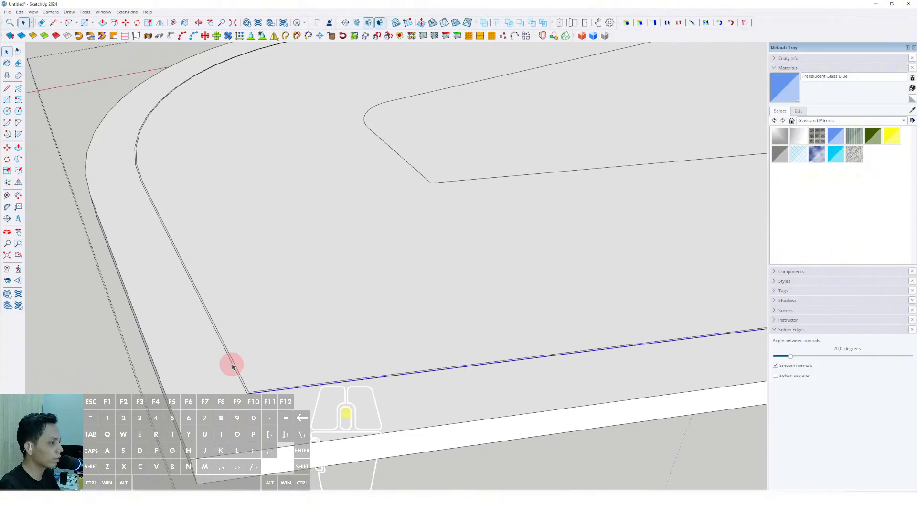
- Offset the top slab's selected perimeter edges a small distance to form a thin border ring
left_click(225, 353, "shift")
middle_click_drag(225, 354, 348, 340)
left_click(340, 331, "shift")
scroll(350, 326, "down", 6)
middle_click_drag(248, 270, 456, 307, "shift")
scroll(526, 296, "up", 5)
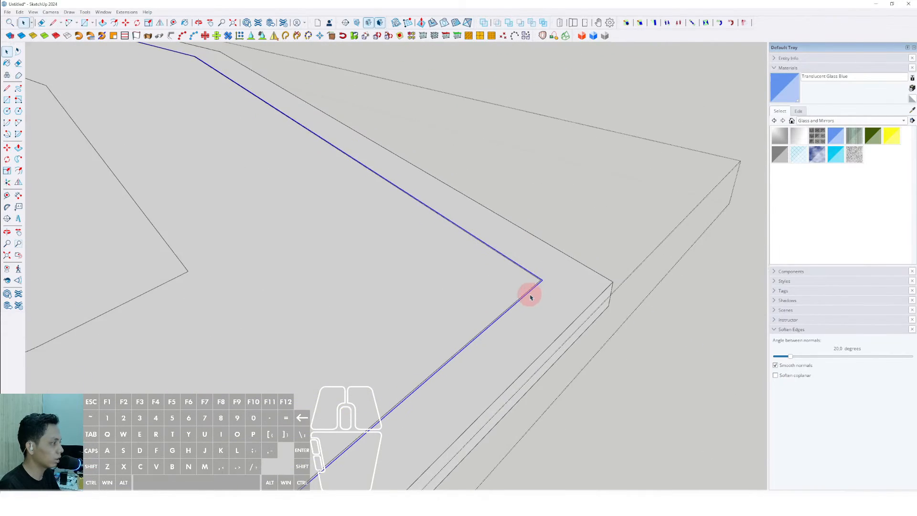
middle_click_drag(529, 292, 597, 297)
middle_click_drag(497, 265, 514, 272)
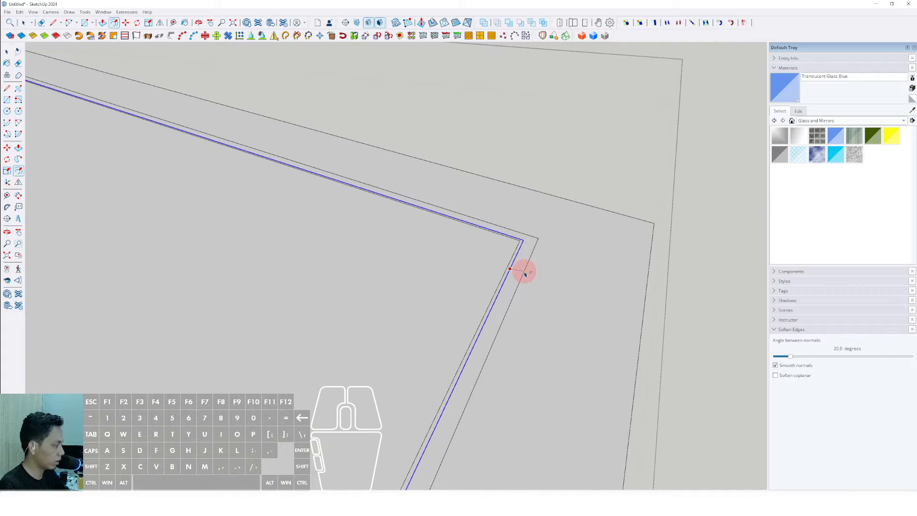
middle_click_drag(520, 270, 369, 337)
middle_click_drag(549, 251, 439, 176)
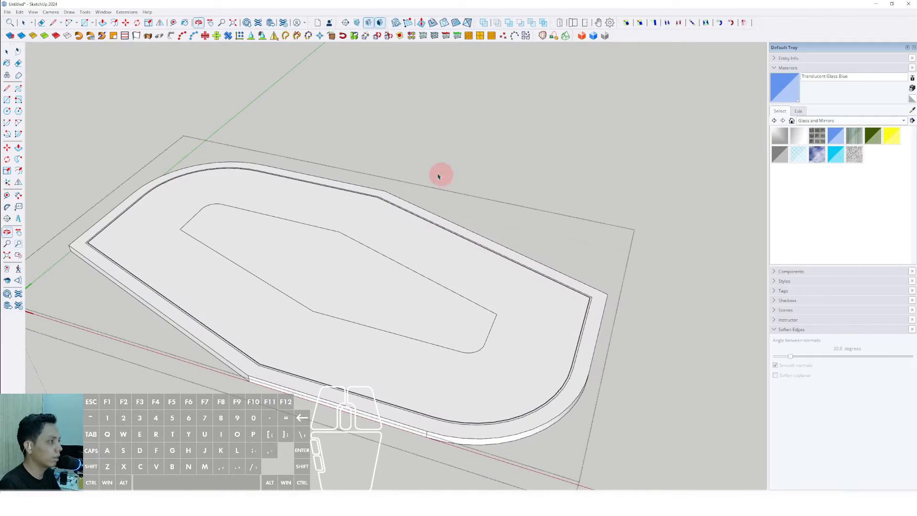
- Copy the thin perimeter ring and paste it in place onto the uppermost floor slab
left_click(19, 12)
left_click(30, 49)
scroll(286, 215, "down", 2)
middle_click_drag(291, 229, 363, 199)
left_click(584, 157)
scroll(309, 211, "up", 2)
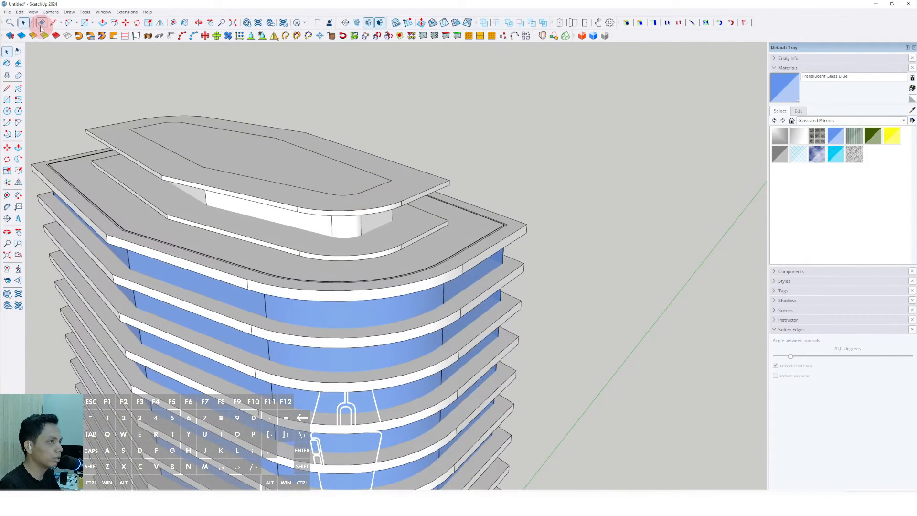
left_click(20, 12)
left_click(38, 70)
scroll(468, 239, "up", 3)
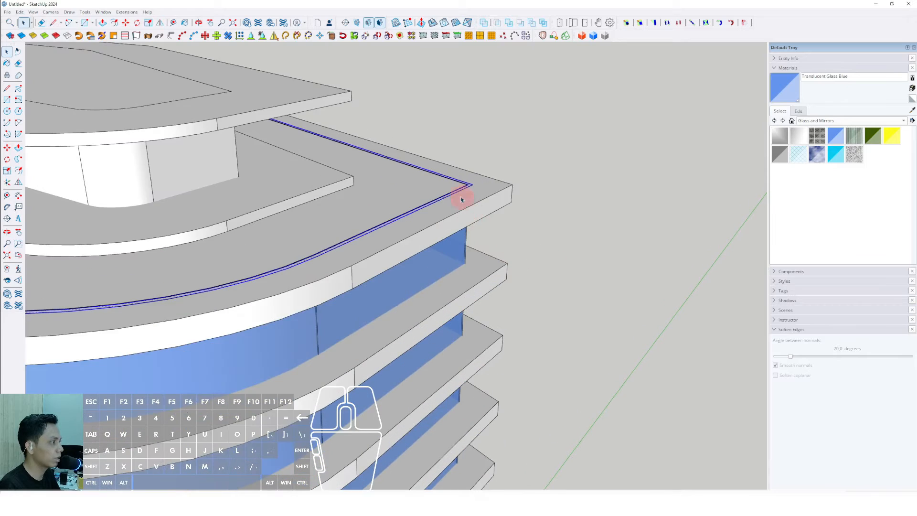
- Push/Pull the pasted ring upward to form a parapet wall around the roof
middle_click_drag(462, 197, 601, 251)
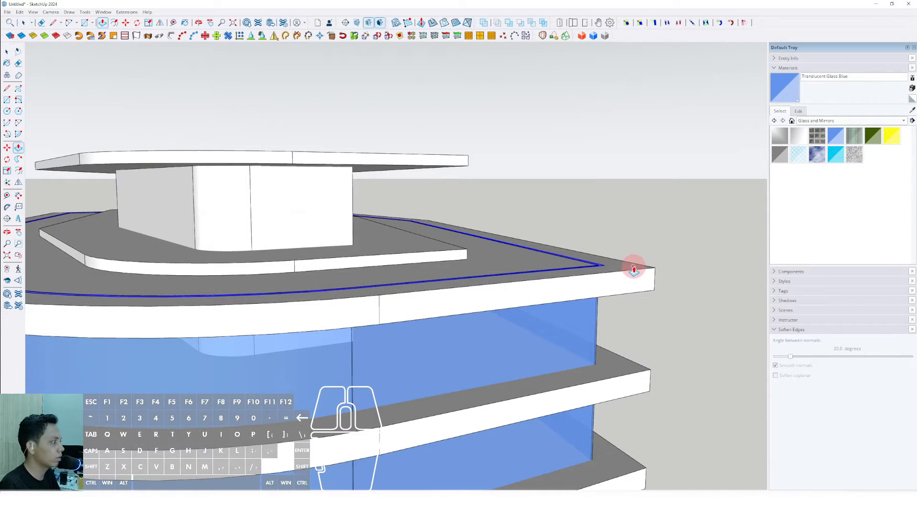
left_click(604, 267)
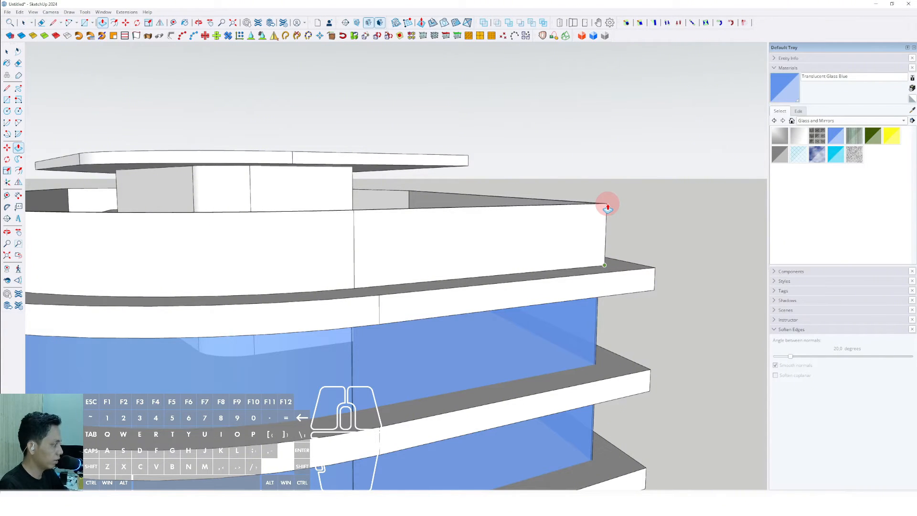
key("Return")
key("space")
- Group the new parapet wall
scroll(502, 209, "down", 6)
middle_click_drag(420, 206, 409, 127)
scroll(409, 156, "down", 2)
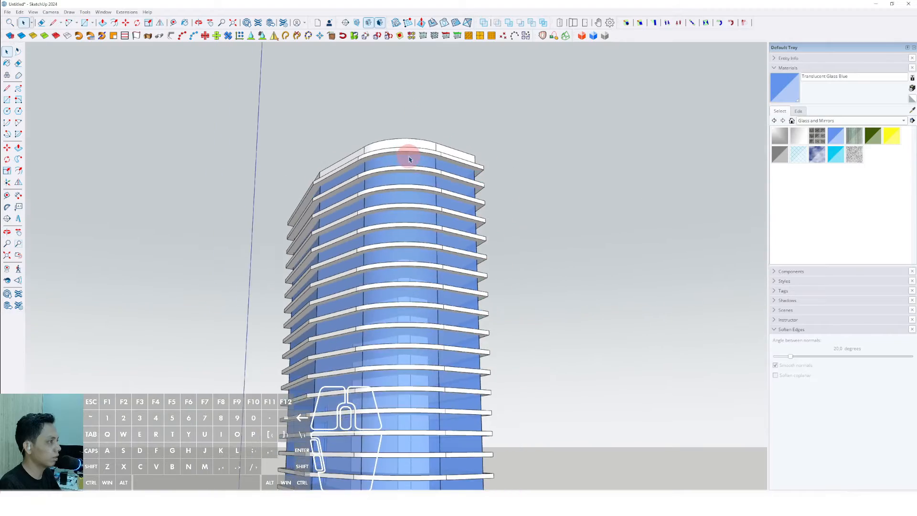
mouse_move(409, 159)
middle_mouse_down()
mouse_move(410, 131)
mouse_move(411, 158)
middle_mouse_up()
scroll(410, 157, "up", 4)
right_click(416, 159)
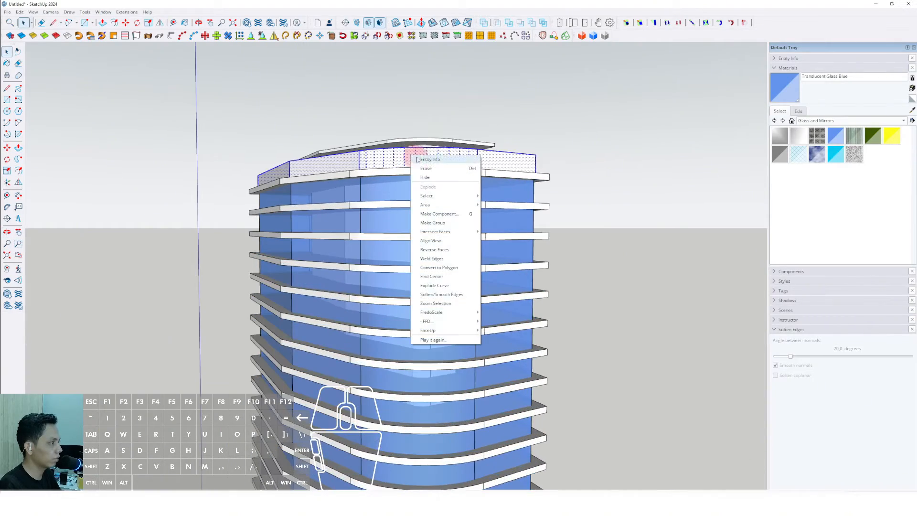
left_click(432, 224)
- Push/Pull the thin outer border ring of the top slab upward along the parapet
middle_click_drag(422, 196, 591, 265)
scroll(588, 289, "up", 4)
double_click(587, 279)
triple_click(586, 277)
left_click(581, 275)
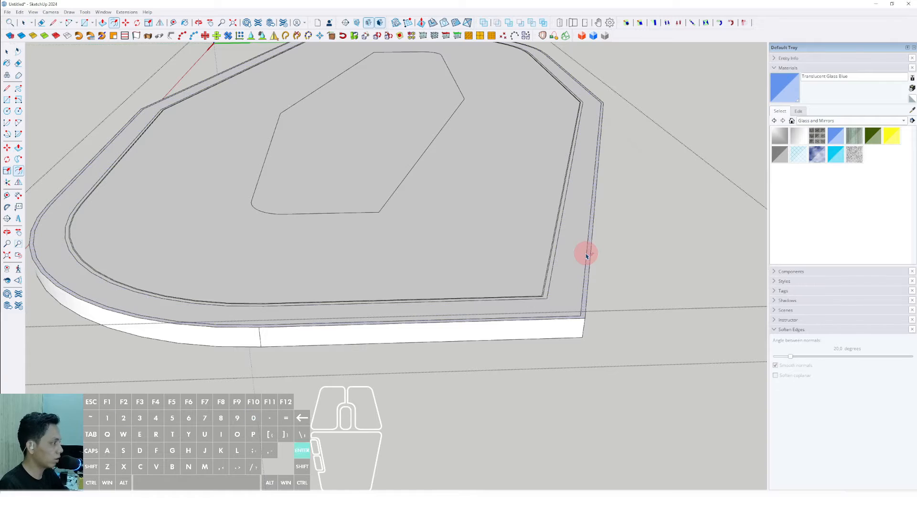
scroll(587, 258, "up", 2)
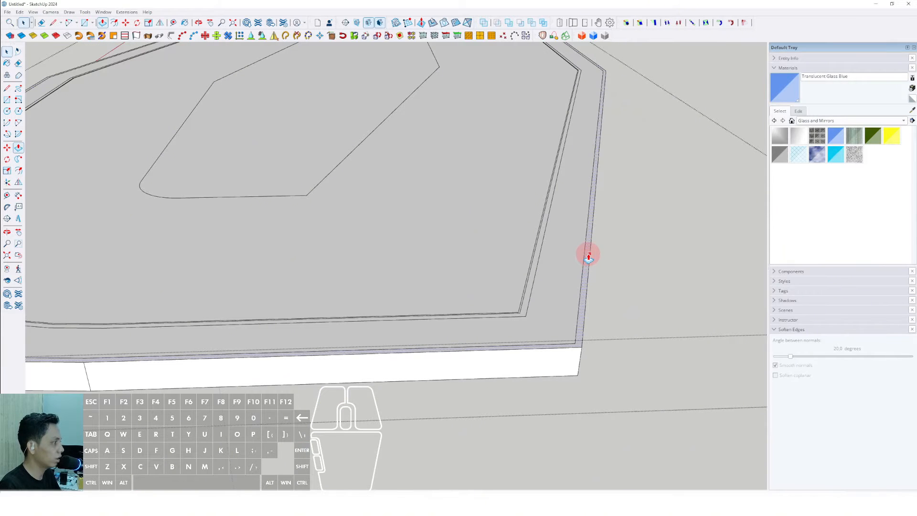
left_click(588, 257)
left_click_drag(586, 234, 570, 256)
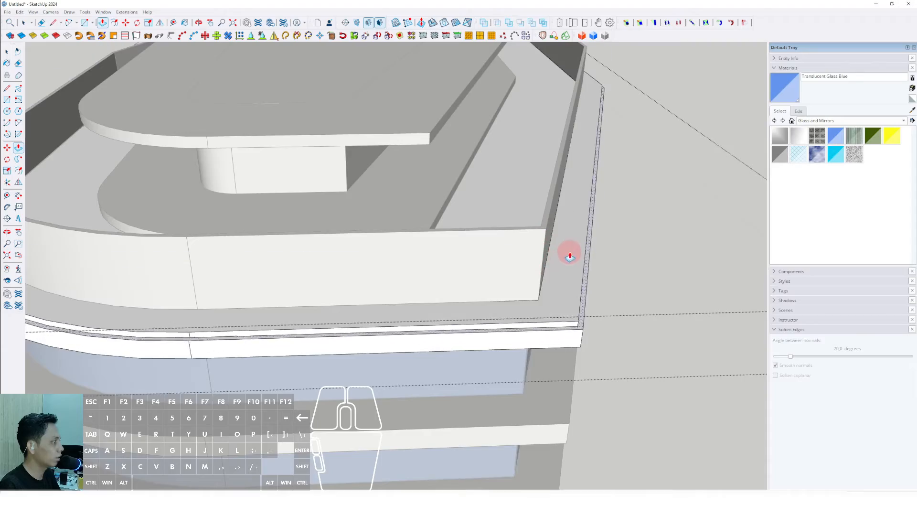
scroll(576, 241, "down", 5)
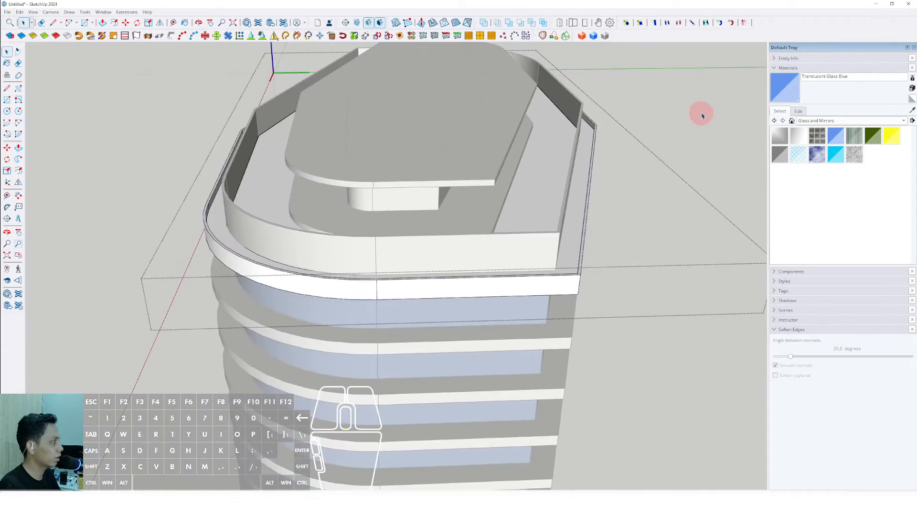
- Orbit around the tower to view its base from below
middle_click_drag(702, 112, 684, 152)
scroll(504, 196, "down", 3)
middle_click_drag(504, 196, 468, 108)
scroll(463, 186, "down", 4)
middle_click_drag(463, 186, 211, 315)
scroll(434, 327, "down", 4)
middle_click_drag(440, 335, 265, 412)
middle_click_drag(413, 246, 442, 291)
scroll(439, 331, "up", 3)
middle_click_drag(438, 331, 434, 266)
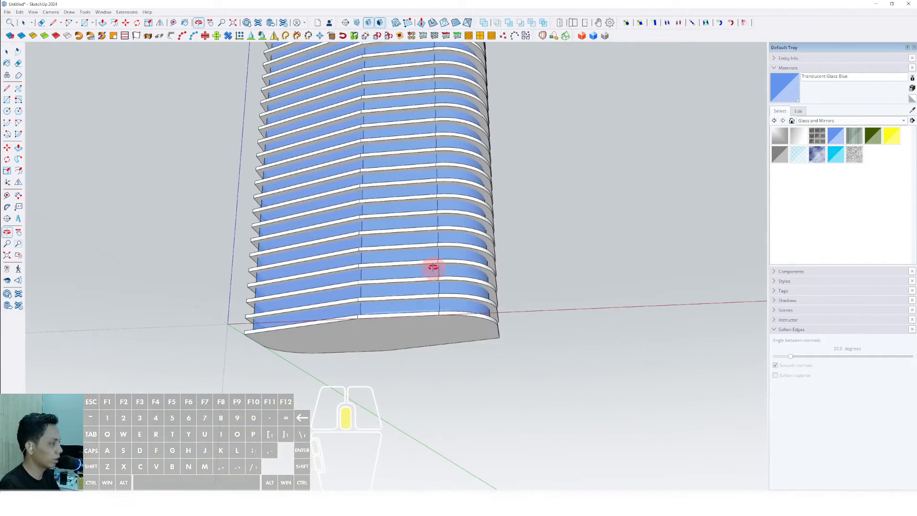
scroll(407, 332, "up", 5)
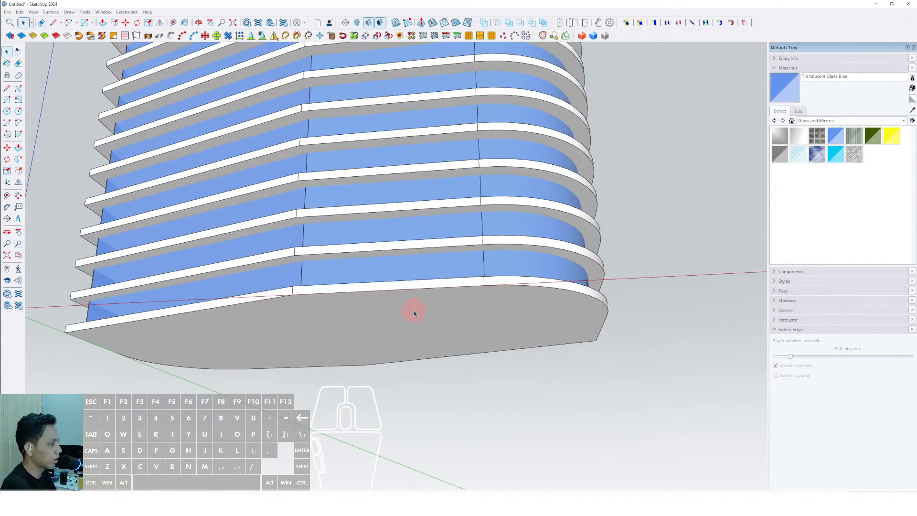
- Open the bottom slab for editing and copy its underside face
mouse_move(418, 310)
middle_mouse_down()
mouse_move(373, 305)
mouse_move(409, 266)
mouse_move(401, 248)
middle_mouse_up()
left_click(377, 303)
right_click(401, 247)
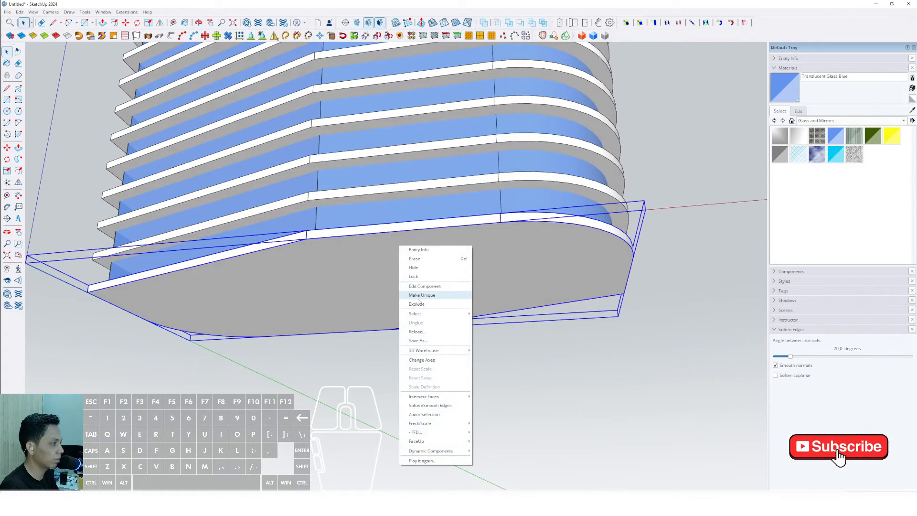
middle_click_drag(418, 301, 355, 257)
double_click(355, 262)
left_click(371, 265)
scroll(382, 268, "up", 1)
scroll(372, 234, "down", 1)
left_click(21, 14)
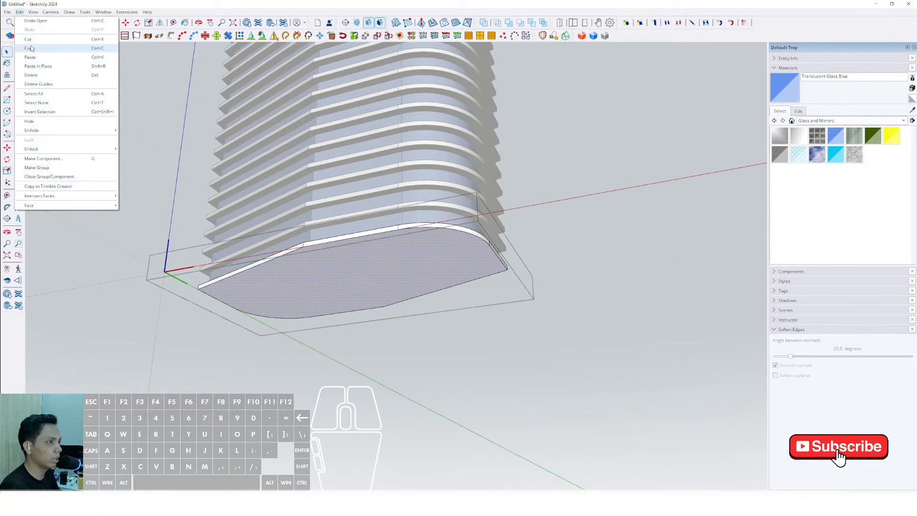
left_click(30, 49)
- Paste the copied bottom face in place
left_click(602, 160)
scroll(368, 240, "up", 2)
middle_click_drag(368, 240, 363, 270, "shift")
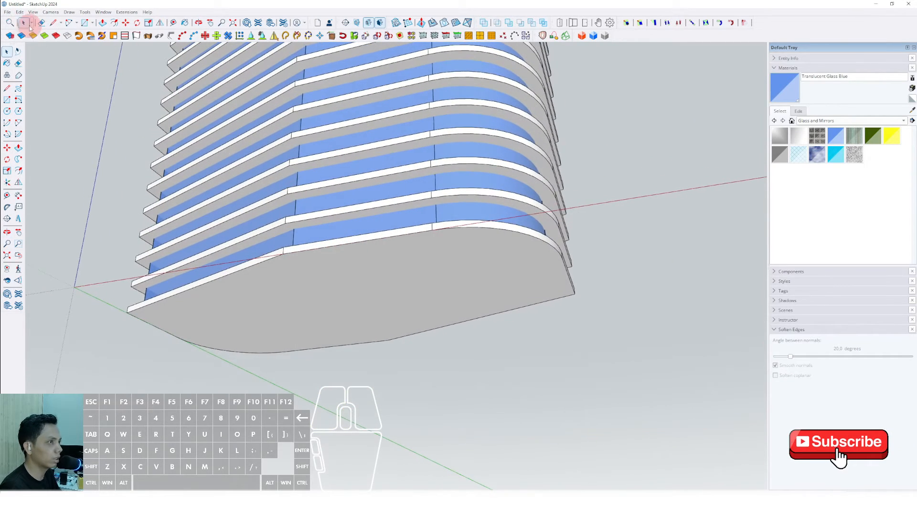
left_click(20, 12)
left_click(35, 67)
- Offset the pasted face's outline outward to make a wider podium outline
scroll(333, 212, "down", 1)
middle_click_drag(510, 262, 246, 221)
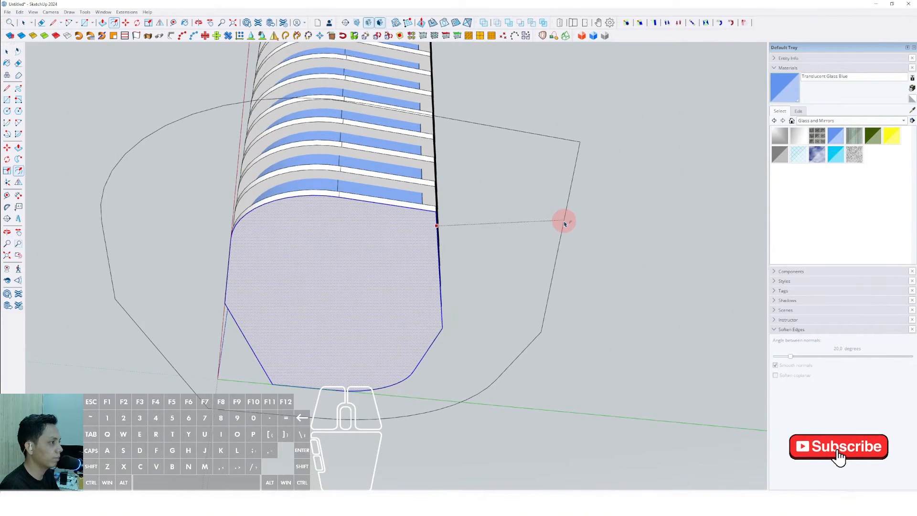
scroll(557, 221, "down", 1)
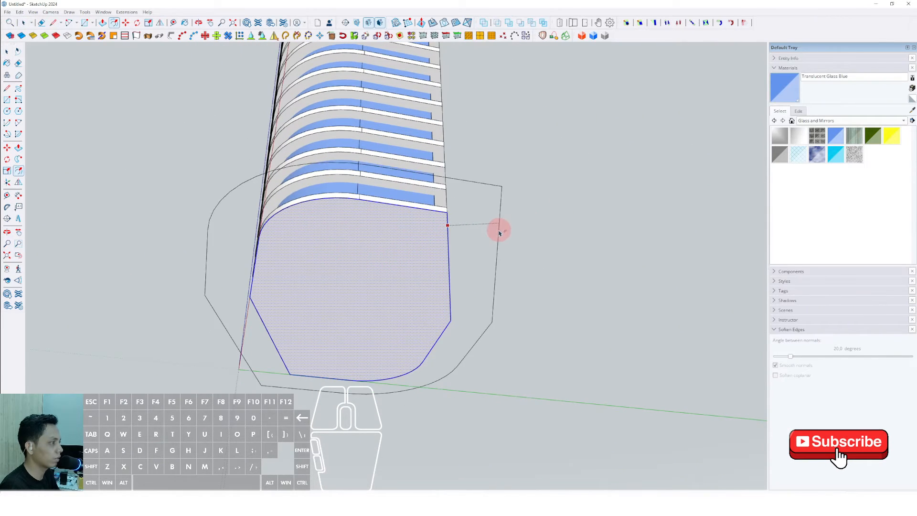
left_click(471, 234)
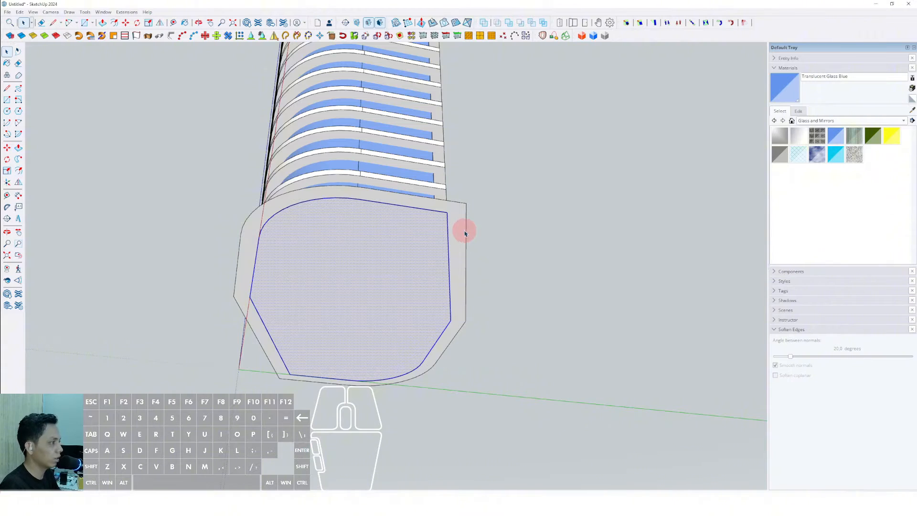
- Erase the inner outline edges of the offset shape, leaving one enlarged face
scroll(465, 233, "up", 1)
left_click(448, 231)
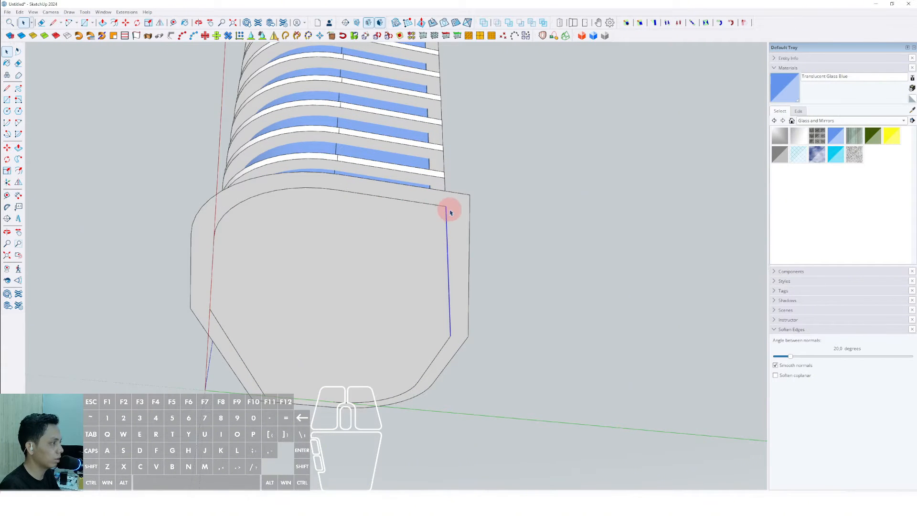
triple_click(452, 210)
right_click(452, 210)
left_click(473, 276)
triple_click(460, 226)
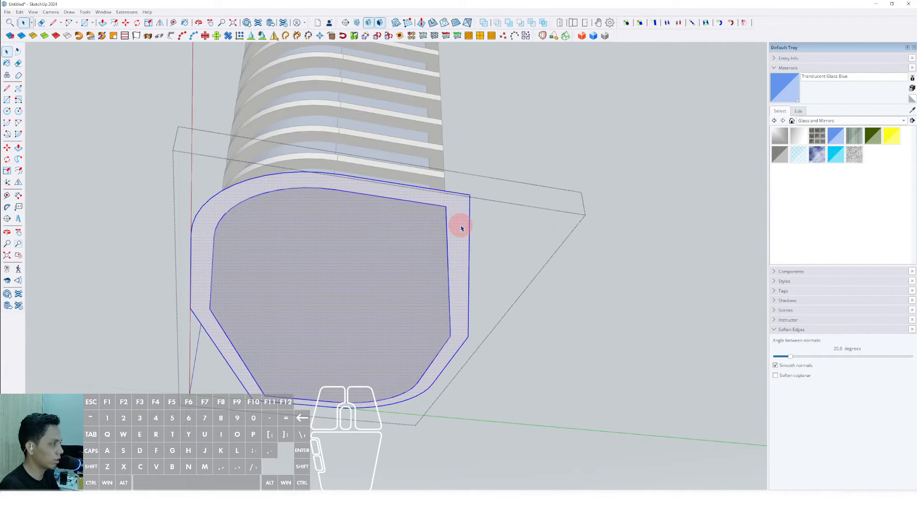
key("comma")
left_click_drag(452, 223, 433, 229)
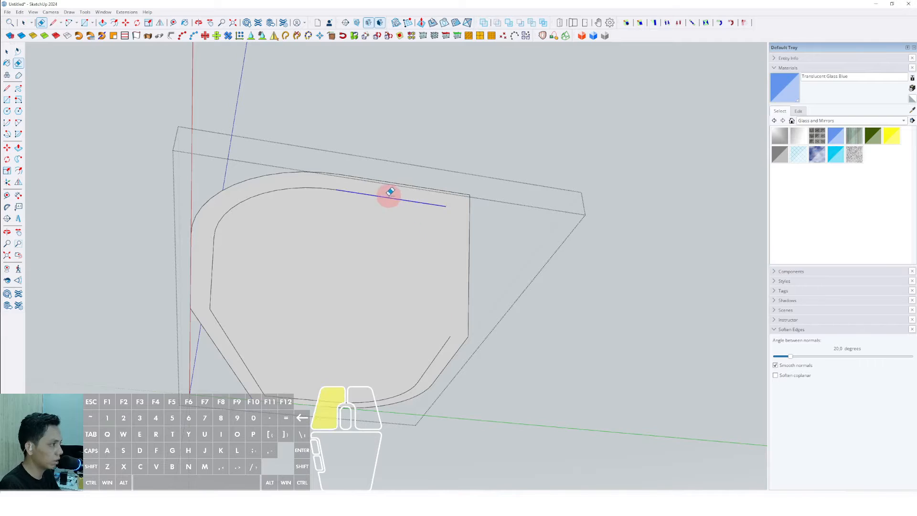
left_click_drag(226, 328, 227, 331)
scroll(297, 400, "up", 3)
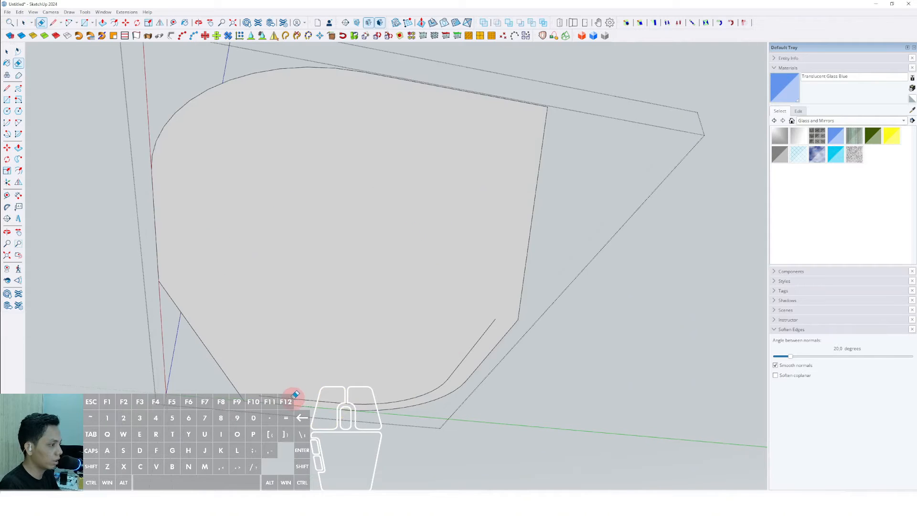
scroll(484, 354, "down", 5)
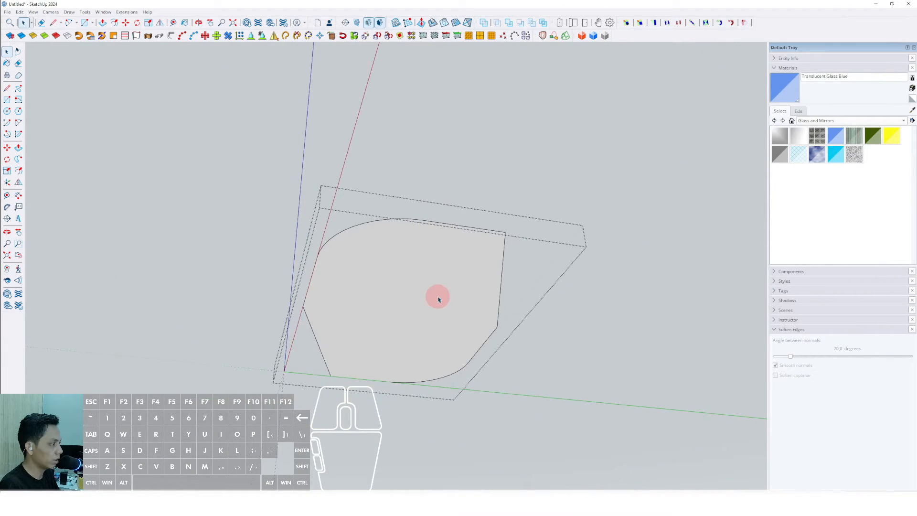
- Push/Pull the enlarged face into a podium slab beneath the tower
middle_click_drag(436, 296, 560, 258)
key("comma")
scroll(490, 354, "up", 2)
scroll(565, 252, "up", 1)
left_click(566, 248)
key("p")
left_click_drag(567, 248, 568, 268)
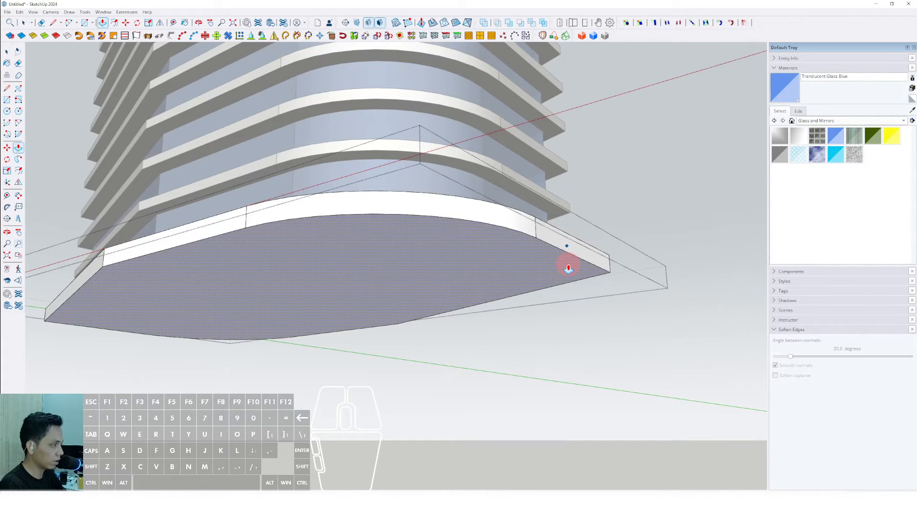
left_click(568, 268)
- Convert the podium slab group into a component
scroll(462, 243, "down", 2)
middle_click_drag(461, 244, 286, 215)
left_click(604, 182)
scroll(430, 262, "down", 2)
scroll(409, 258, "up", 1)
left_click(406, 246)
scroll(389, 198, "up", 1)
right_click(291, 217)
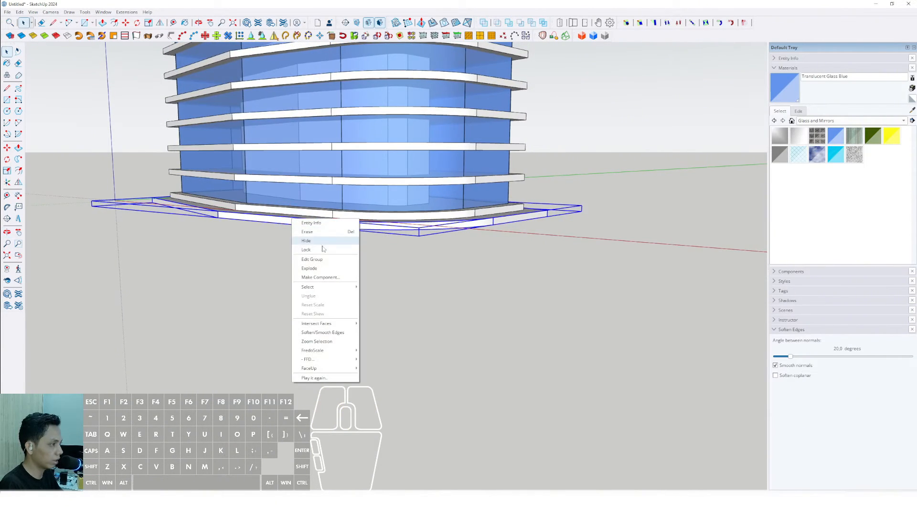
left_click(324, 278)
left_click(435, 297)
- Copy the podium slab downward several times to stack podium floor slabs beneath the tower
scroll(327, 246, "up", 1)
middle_click_drag(327, 246, 299, 220)
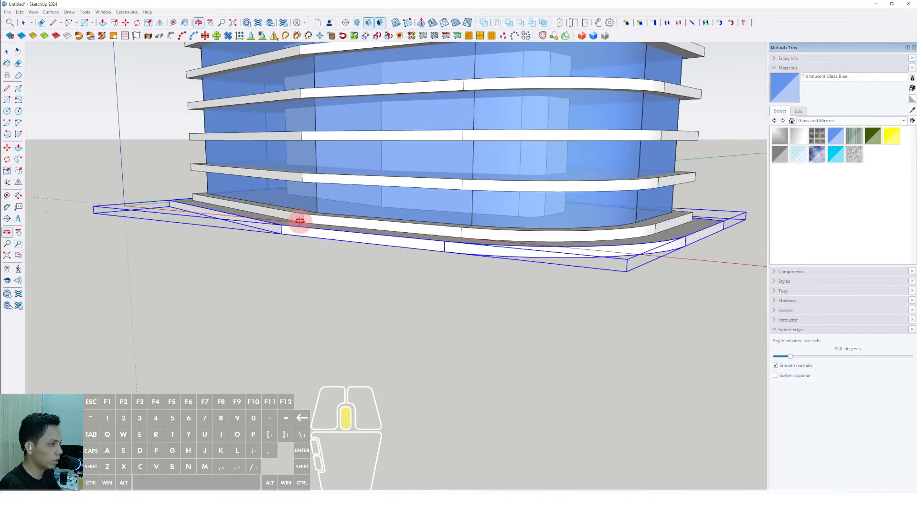
left_click(7, 147)
scroll(180, 204, "up", 2)
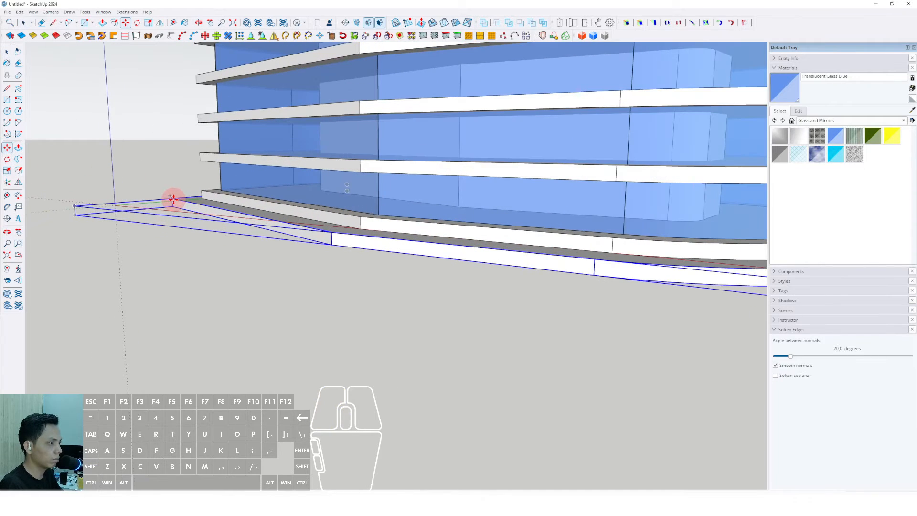
scroll(174, 207, "up", 1)
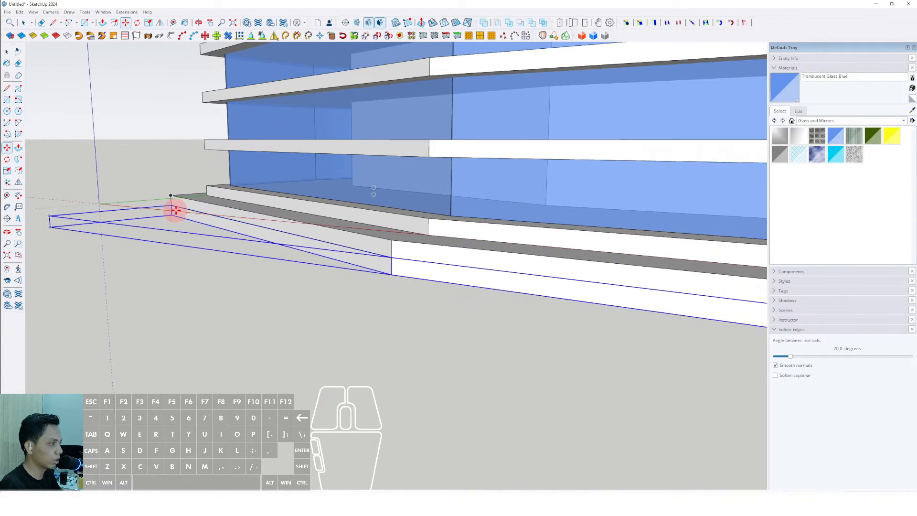
left_click(392, 257)
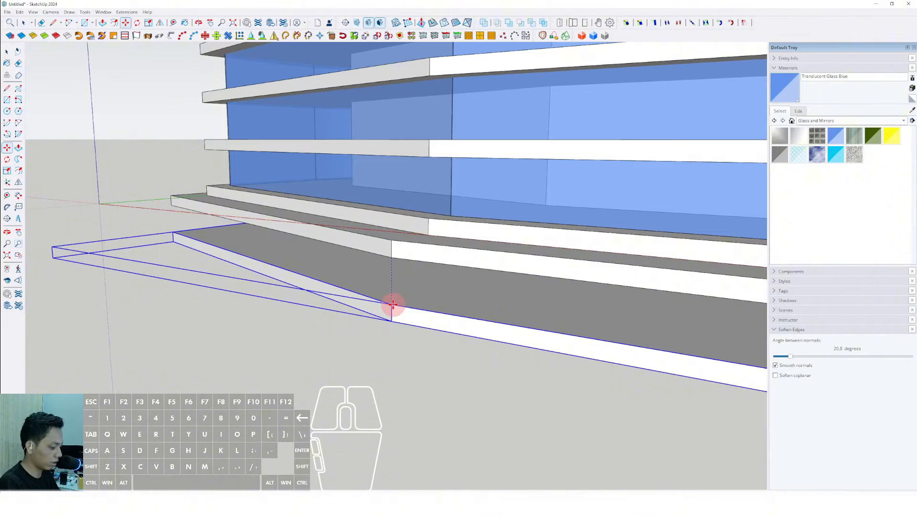
key("Return")
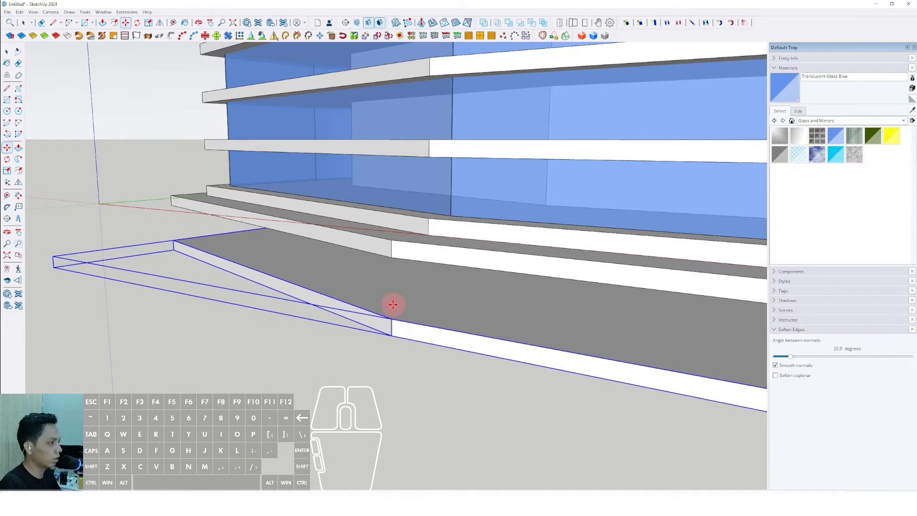
left_click(391, 266)
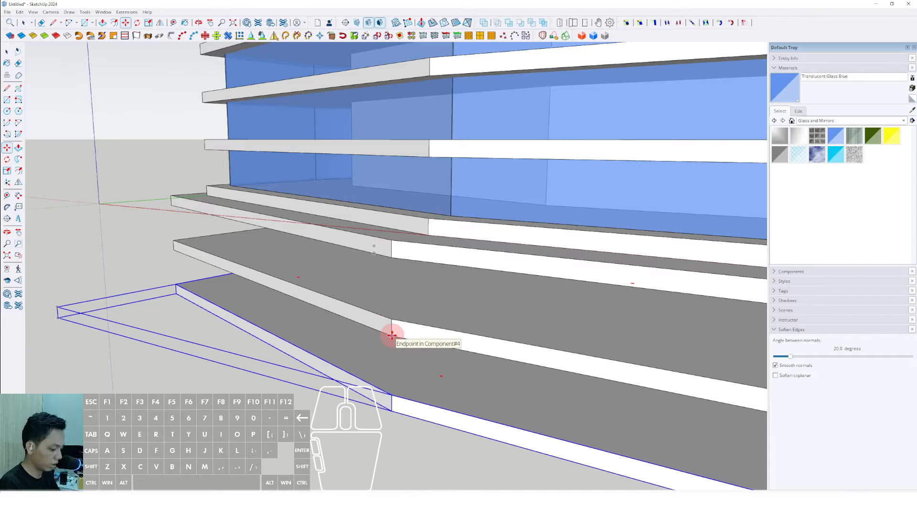
key("Return")
key("space")
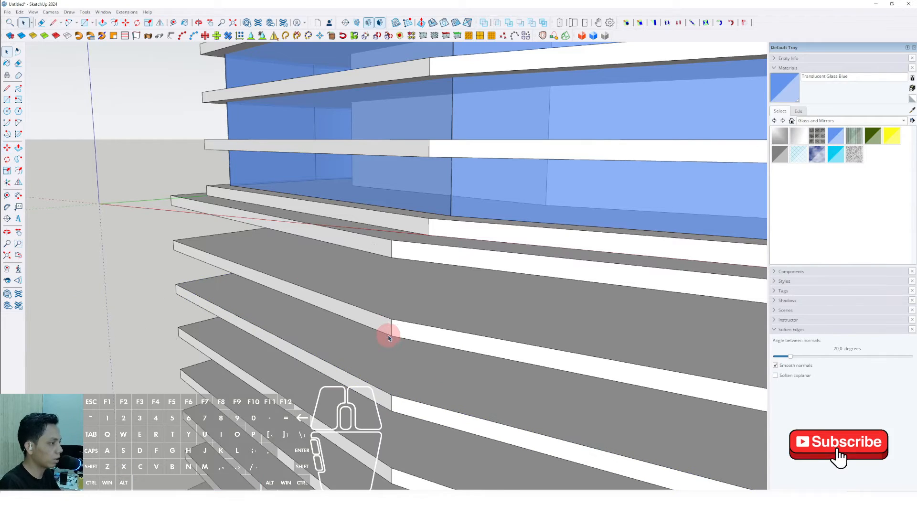
- Orbit and zoom around the tower to examine the stacked podium slabs
scroll(387, 335, "down", 12)
middle_click_drag(413, 338, 702, 378)
scroll(411, 306, "down", 3)
scroll(379, 360, "up", 4)
middle_click_drag(423, 360, 228, 391)
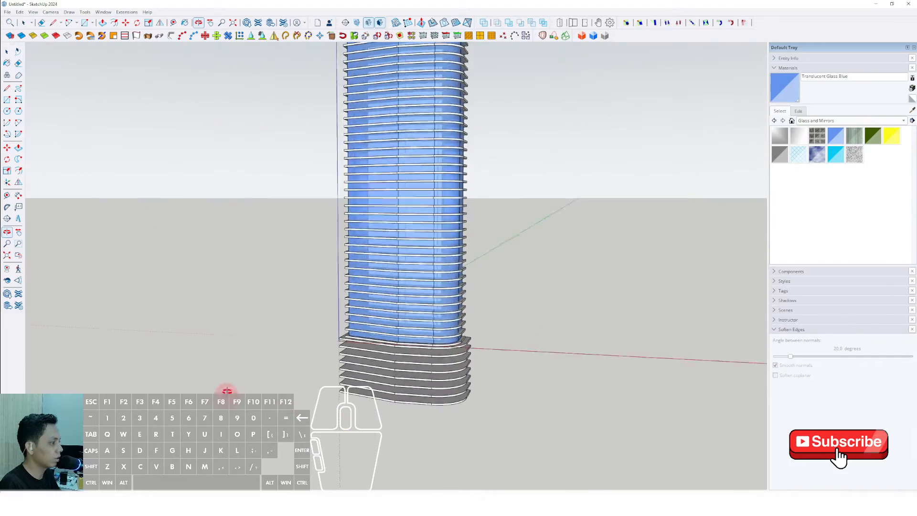
scroll(437, 382, "up", 5)
middle_click_drag(443, 384, 412, 289)
scroll(390, 361, "up", 2)
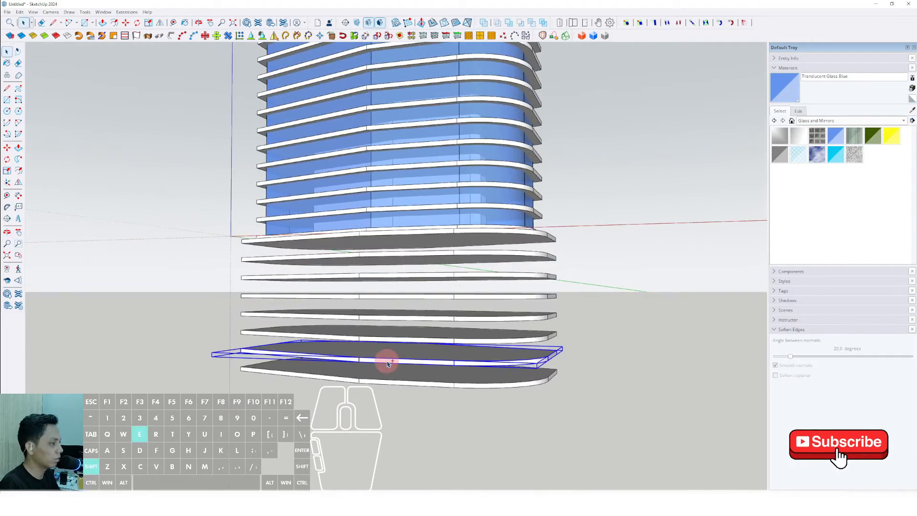
- Make the bottom podium slab component unique
middle_click_drag(385, 360, 380, 426)
scroll(416, 382, "up", 3)
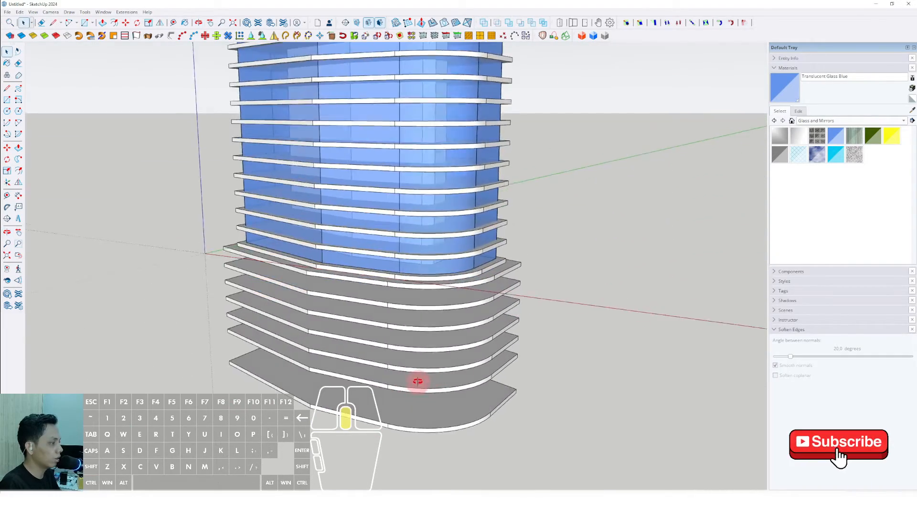
scroll(453, 419, "up", 2)
middle_click_drag(417, 381, 472, 359)
scroll(480, 354, "up", 2)
left_click(480, 355)
triple_click(480, 356)
left_click(590, 320)
left_click(469, 375)
right_click(476, 369)
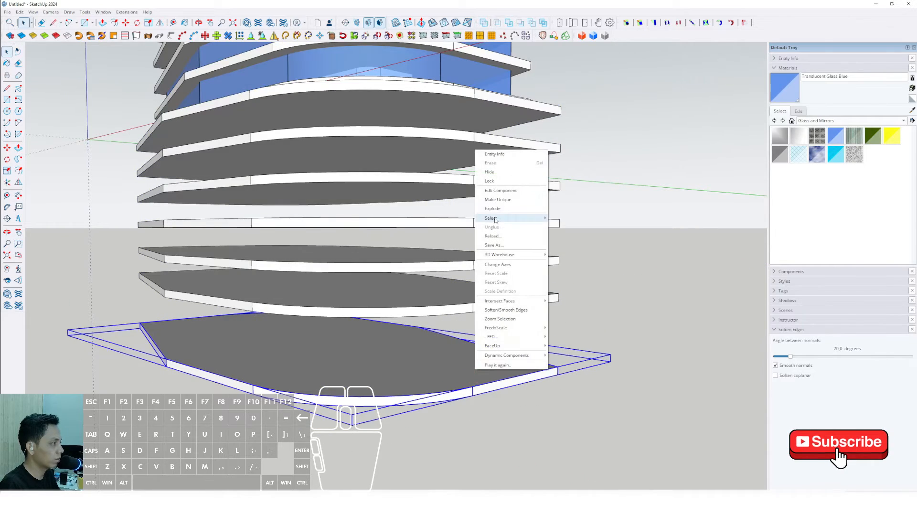
left_click(500, 200)
- Offset the bottom slab's top outline slightly inward inside the component
scroll(409, 379, "up", 8)
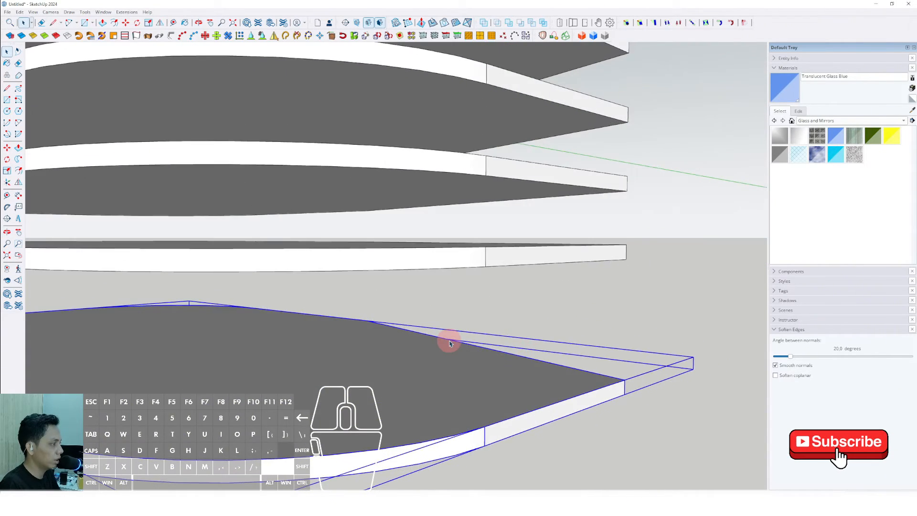
scroll(427, 370, "down", 1)
left_click(456, 362)
middle_click_drag(428, 370, 506, 342)
scroll(458, 361, "up", 1)
key("f")
left_click(505, 318)
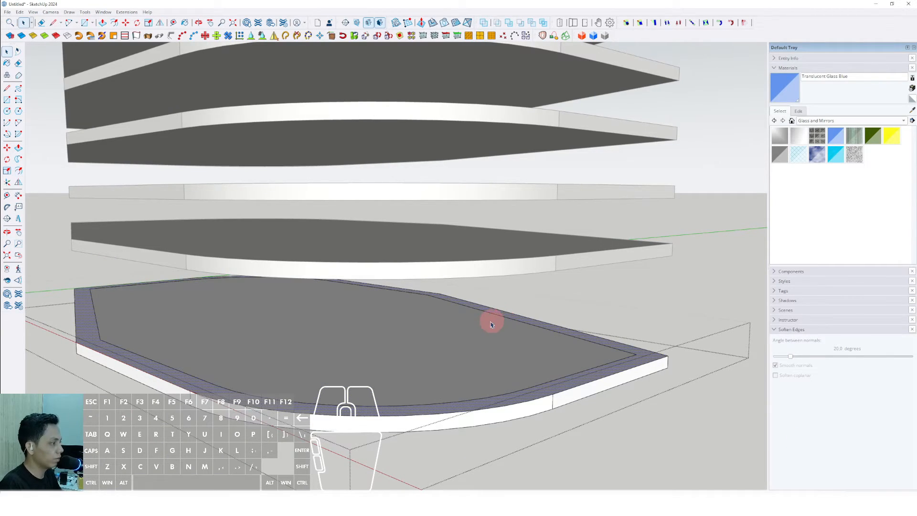
scroll(421, 346, "up", 4)
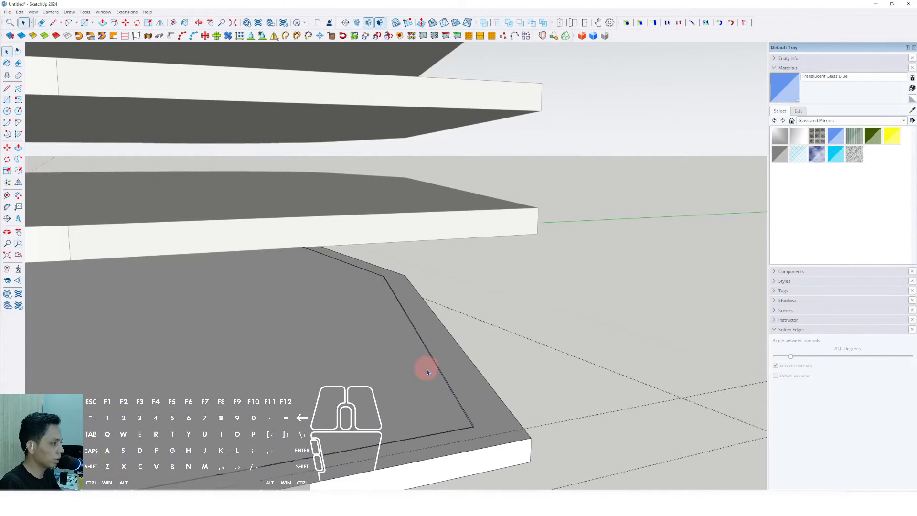
scroll(427, 372, "up", 4)
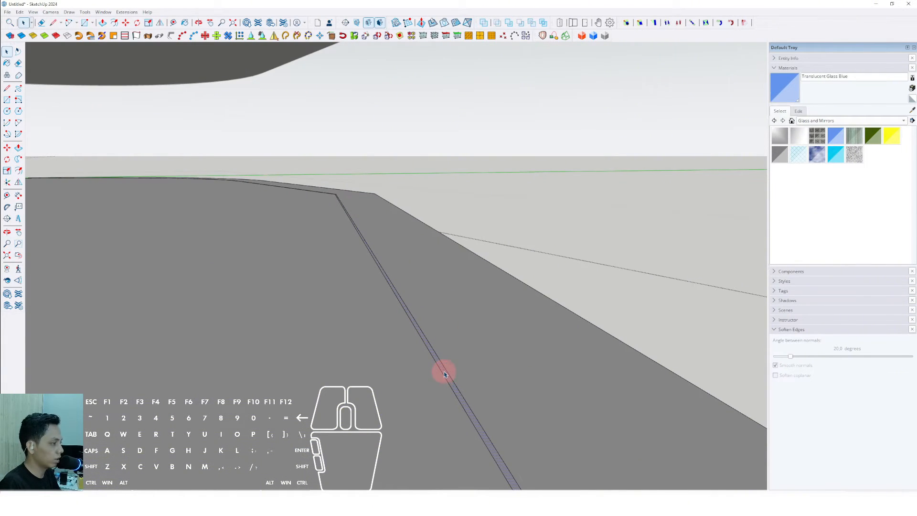
- Copy the offset outline and paste it in place on the bottom slab outside the component
left_click(19, 12)
left_click(34, 51)
scroll(360, 285, "down", 10)
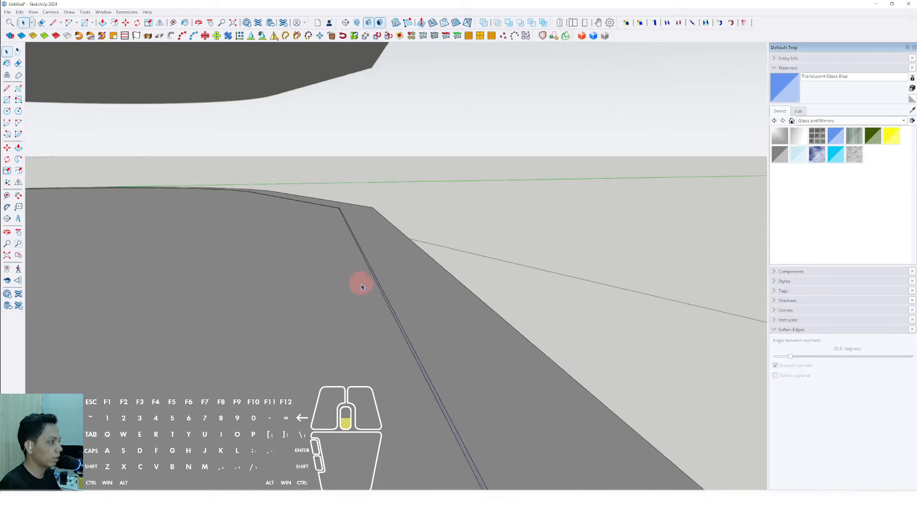
scroll(349, 238, "down", 2)
middle_click_drag(335, 240, 176, 191, "shift")
left_click(20, 12)
left_click(39, 66)
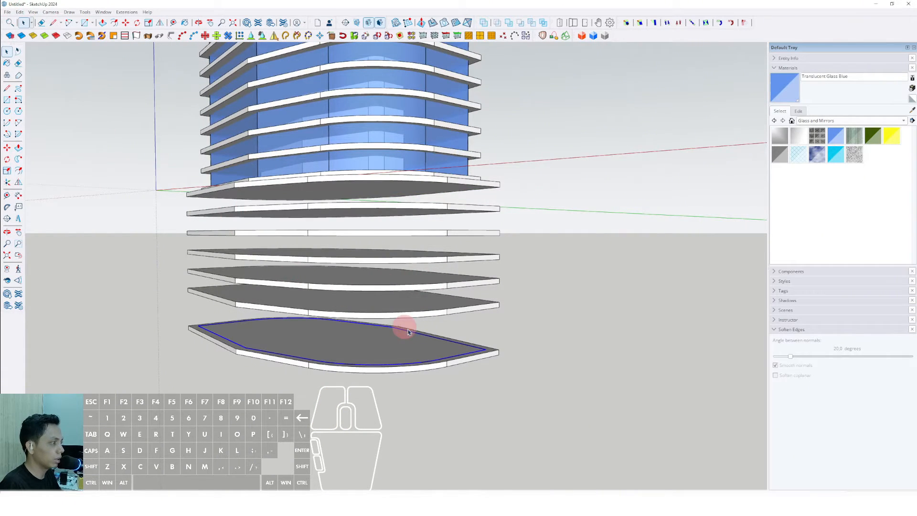
- Push/Pull the inset face up to the top podium slab to form the podium walls
scroll(497, 354, "up", 5)
key("p")
left_click(519, 352)
scroll(500, 227, "down", 2)
middle_click_drag(493, 213, 463, 315, "shift")
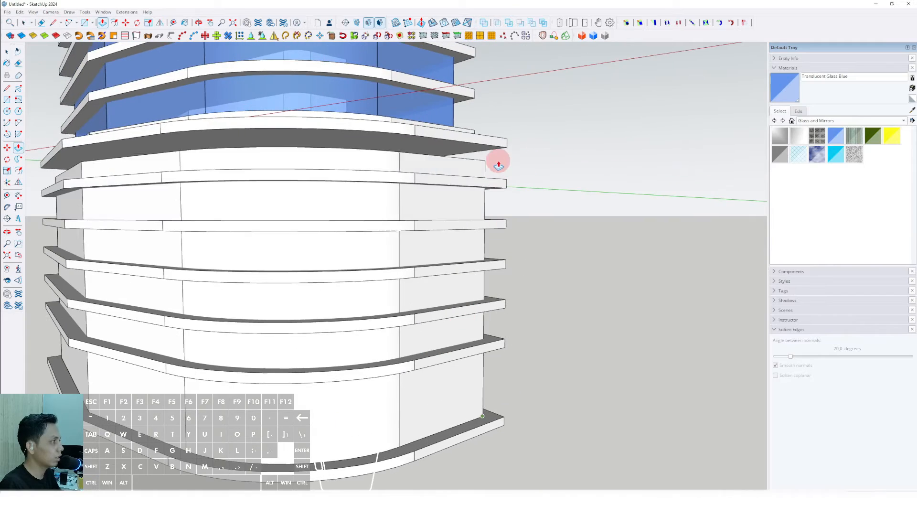
left_click(502, 147)
- Group the new podium wall geometry
key("space")
scroll(453, 157, "down", 3)
right_click(412, 165)
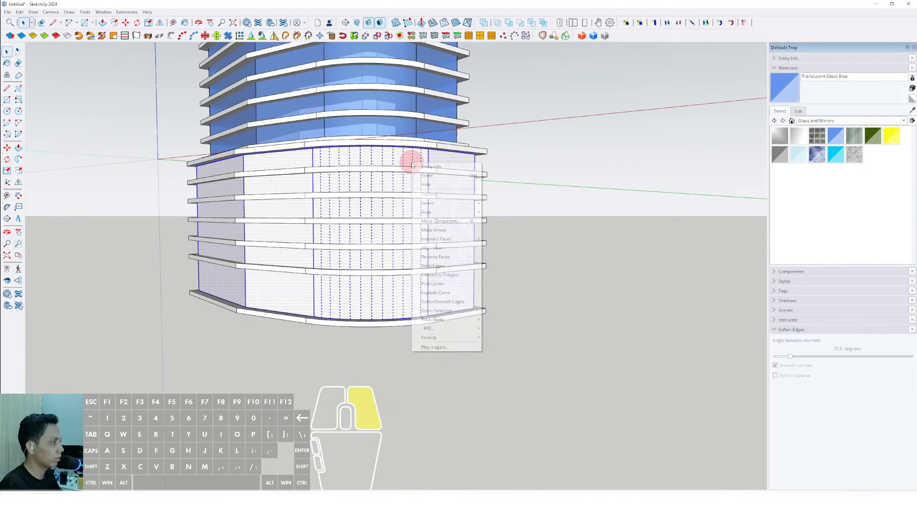
left_click(430, 234)
middle_click_drag(430, 234, 429, 182)
scroll(398, 251, "up", 3)
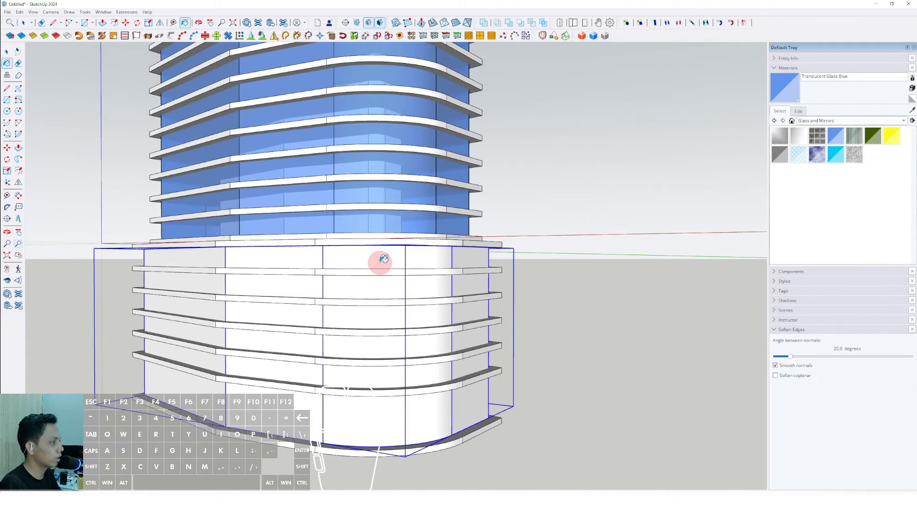
- Paint the podium wall group with the Translucent Glass Blue material
left_click(382, 262)
scroll(392, 260, "down", 6)
middle_click_drag(357, 240, 377, 340, "shift")
mouse_move(377, 340)
middle_mouse_down()
mouse_move(521, 333)
mouse_move(396, 327)
middle_mouse_up()
scroll(383, 328, "down", 4)
mouse_move(383, 329)
middle_mouse_down("shift")
mouse_move(543, 300)
mouse_move(358, 329)
middle_mouse_up("shift")
scroll(365, 335, "up", 3)
mouse_move(406, 354)
middle_mouse_down("shift")
mouse_move(321, 318)
mouse_move(409, 311)
middle_mouse_up("shift")
- Darken the Translucent Glass Blue material's color
left_click(797, 111)
scroll(396, 315, "up", 2)
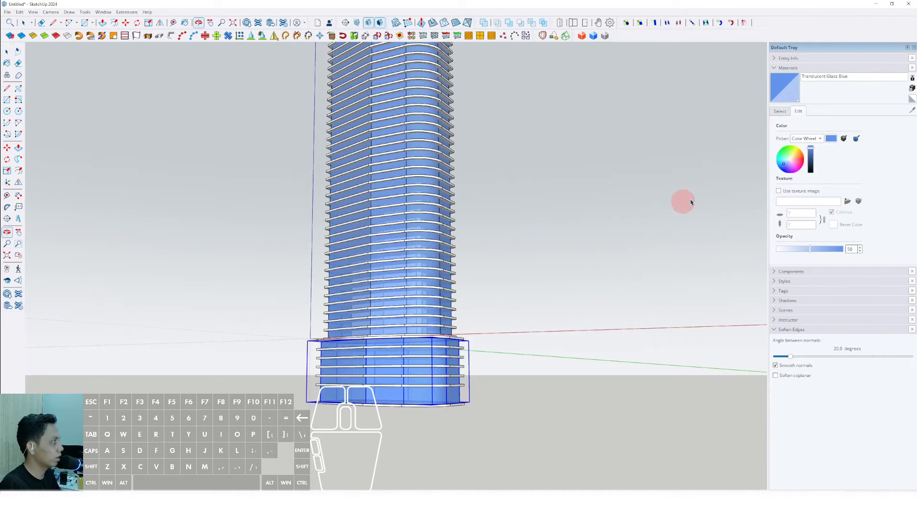
left_click_drag(811, 169, 811, 164)
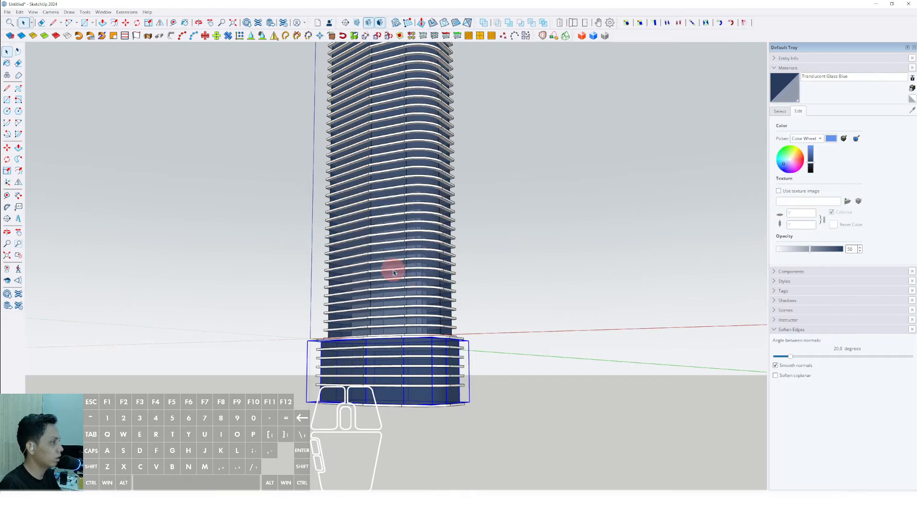
- Orbit and zoom around the tower and podium to examine the darker glass facade
middle_click_drag(393, 273, 360, 331)
scroll(361, 330, "down", 2)
middle_click_drag(411, 298, 487, 323)
scroll(394, 372, "up", 2)
middle_click_drag(395, 372, 454, 348)
scroll(290, 338, "up", 3)
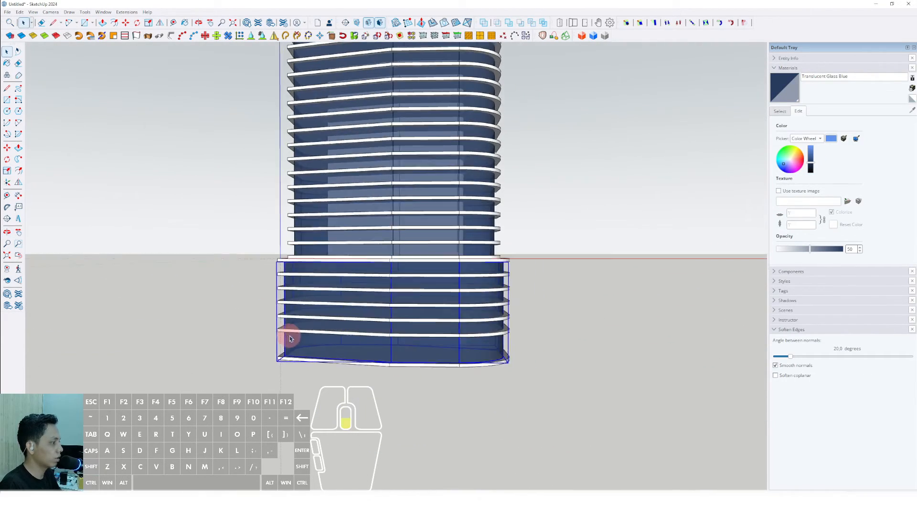
scroll(567, 284, "down", 1)
scroll(341, 348, "up", 3)
mouse_move(342, 348)
middle_mouse_down()
mouse_move(321, 424)
mouse_move(353, 335)
mouse_move(332, 355)
middle_mouse_up()
- Draw a cantilevered terrace face projecting from a lower floor slab and Push/Pull it to slab thickness
left_click(318, 282)
scroll(477, 301, "up", 1)
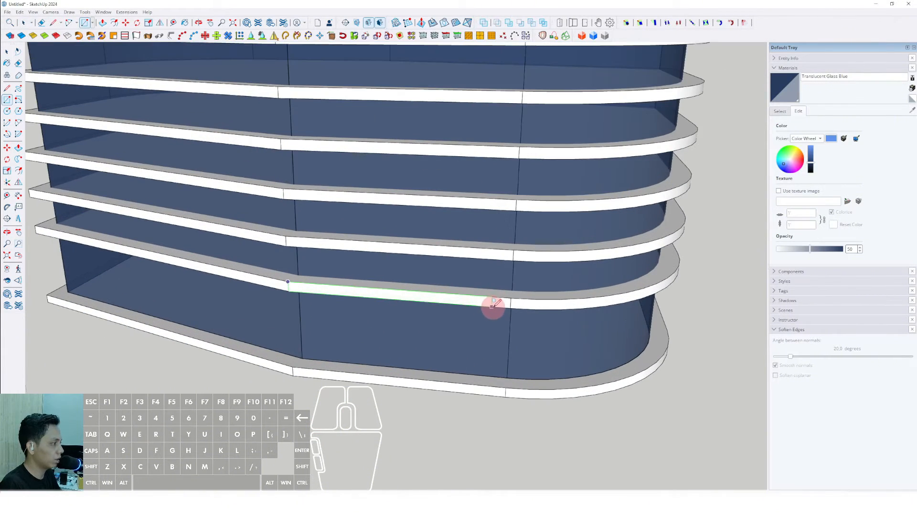
scroll(501, 310, "down", 3)
scroll(495, 320, "up", 1)
key("d")
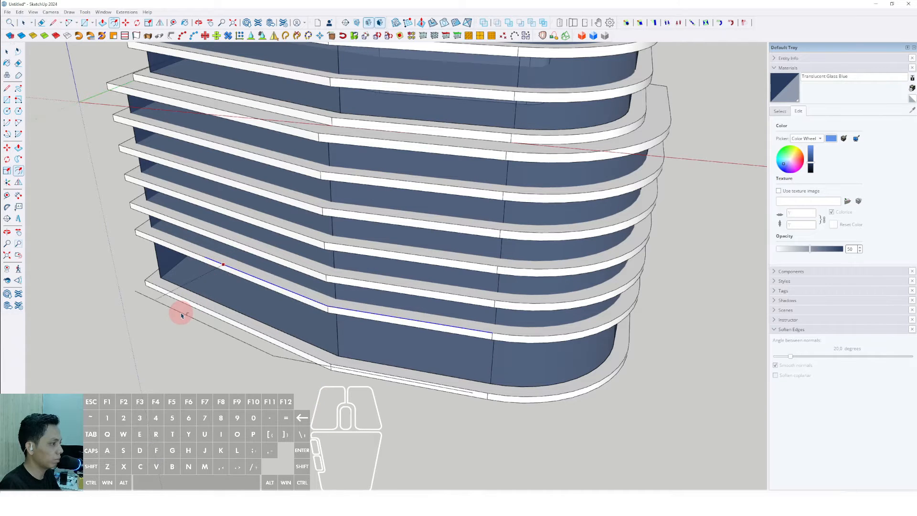
middle_click_drag(181, 315, 409, 306)
key("d")
scroll(272, 191, "up", 4)
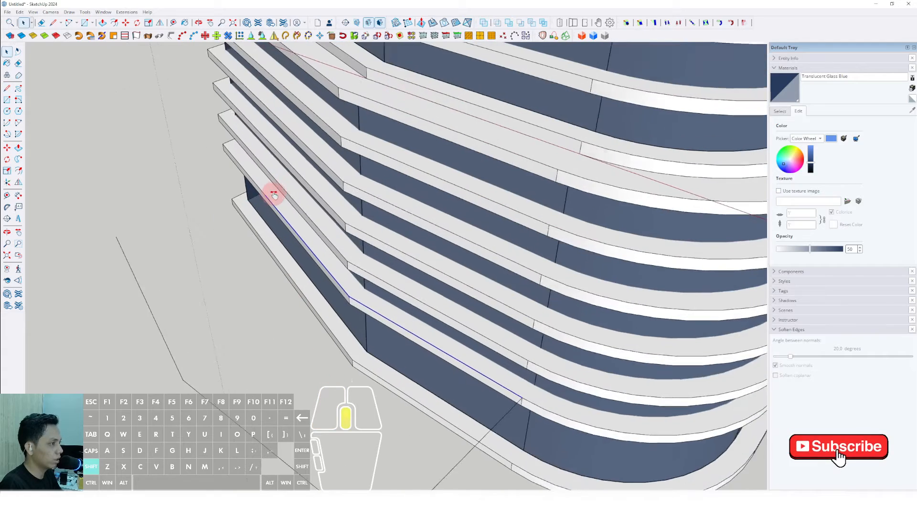
left_click(135, 249)
middle_click_drag(147, 252, 343, 219)
key("space")
left_click_drag(363, 210, 412, 216)
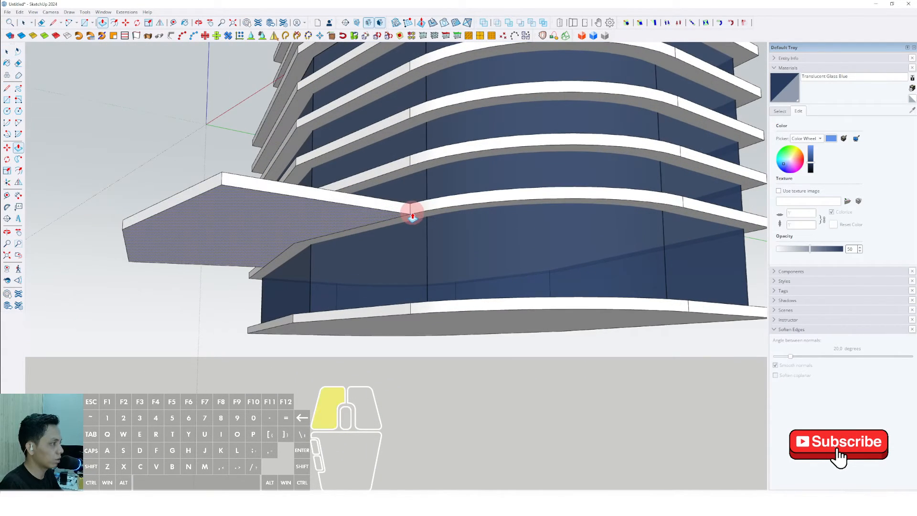
- Group the cantilevered terrace slab
triple_click(347, 209)
right_click(346, 208)
left_click(372, 275)
scroll(415, 214, "up", 2)
middle_click_drag(423, 208, 435, 220)
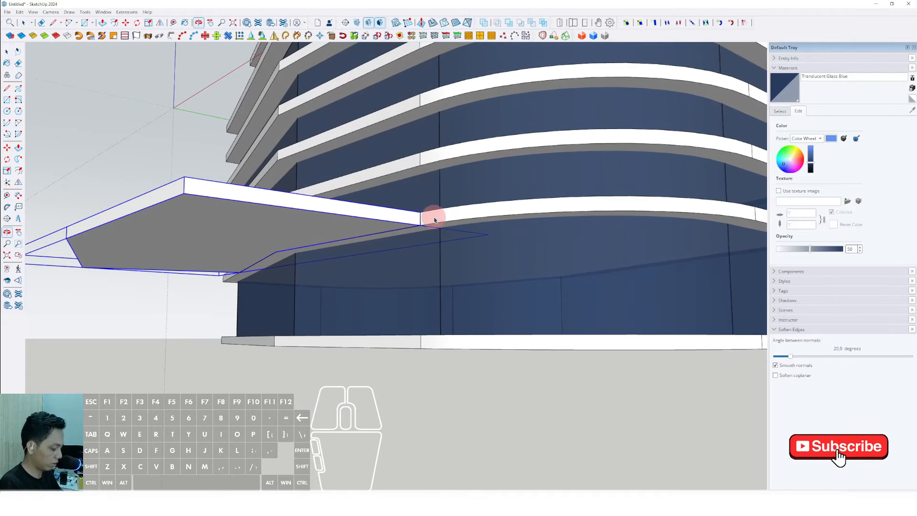
- Copy the terrace slab down to the podium base level
left_click(420, 225)
left_click(421, 348, "shift")
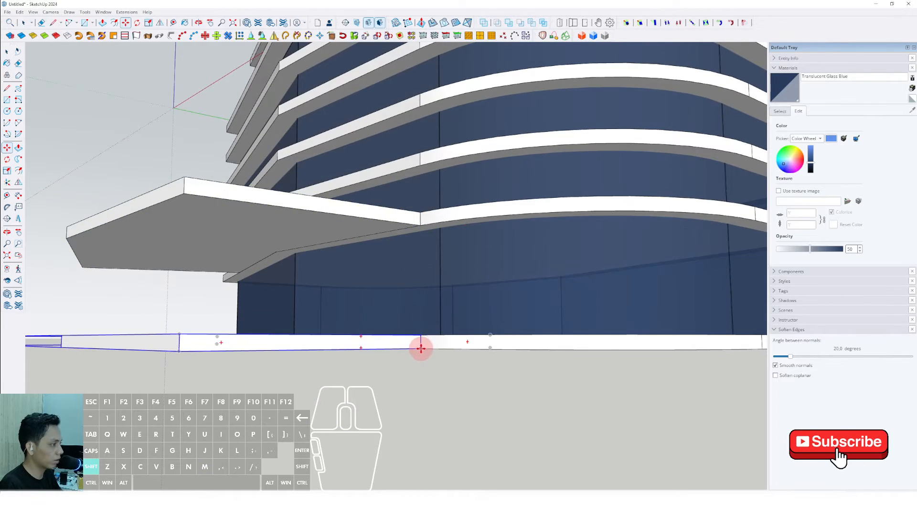
scroll(421, 348, "down", 3)
middle_click_drag(421, 347, 377, 422)
key("space")
middle_click_drag(377, 423, 359, 289, "shift")
scroll(328, 360, "up", 1)
- Draw a rectangular extension beside the lower terrace slab and Push/Pull it to the same thickness
key("r")
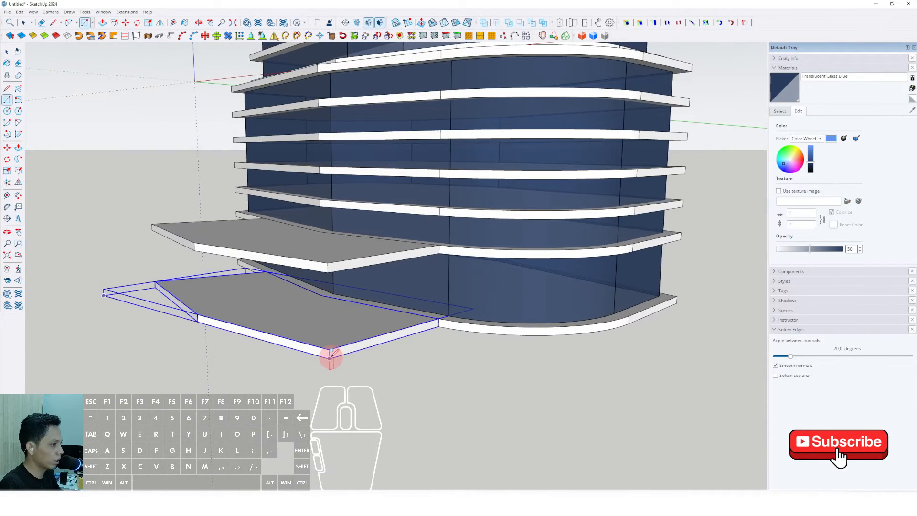
left_click(330, 358)
scroll(428, 321, "up", 1)
left_click(443, 315, "shift")
key("space")
scroll(441, 316, "up", 1)
left_click(424, 325)
key("v")
scroll(430, 321, "down", 2)
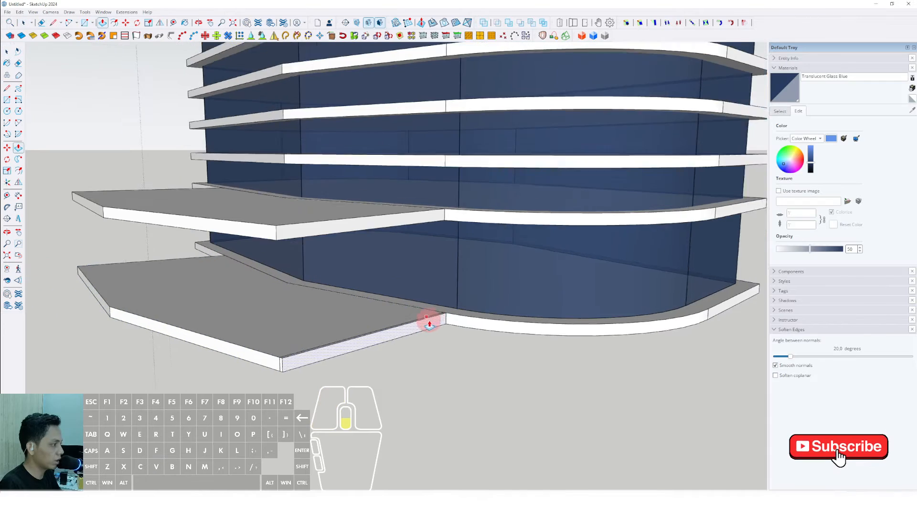
left_click(428, 320)
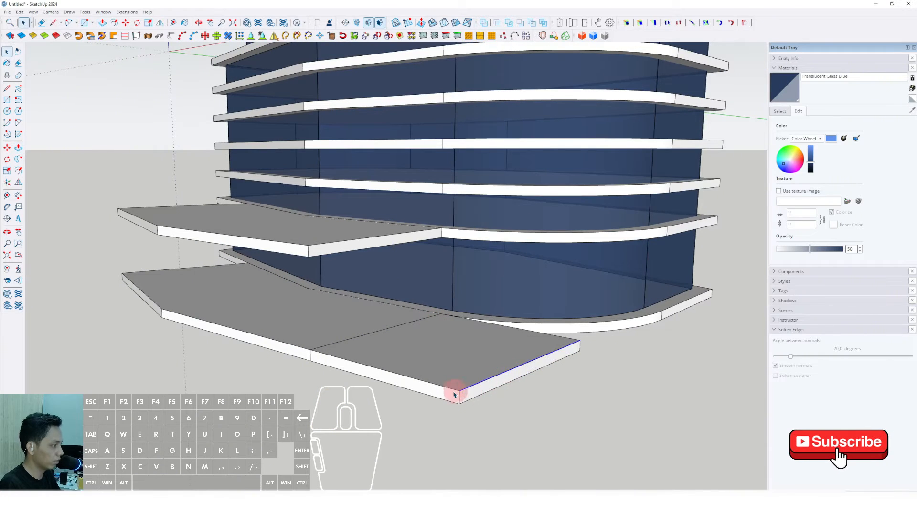
middle_click_drag(454, 394, 468, 391)
left_click(479, 384)
left_click(478, 395)
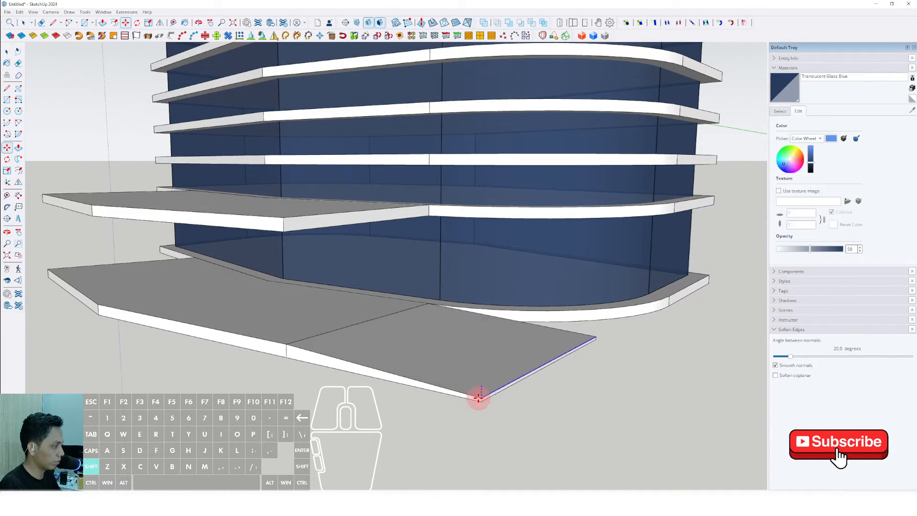
key("space")
- Group the rectangular slab extension
scroll(420, 354, "down", 2)
triple_click(420, 354)
right_click(419, 353)
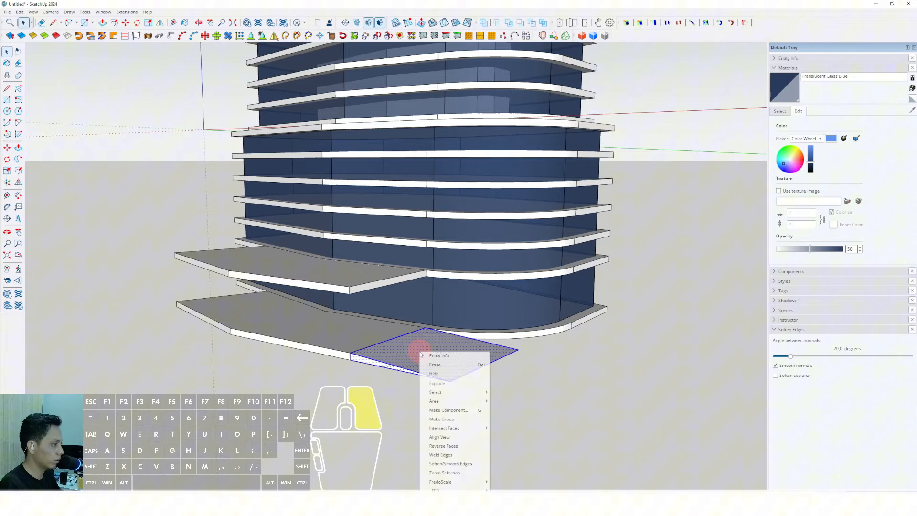
left_click(441, 419)
- Copy the rectangular slab piece to a spot beside the building
middle_click_drag(455, 361, 666, 306)
key("m")
key("ctrl")
left_click(545, 327)
scroll(501, 323, "down", 2)
left_click(303, 311, "shift")
key("space")
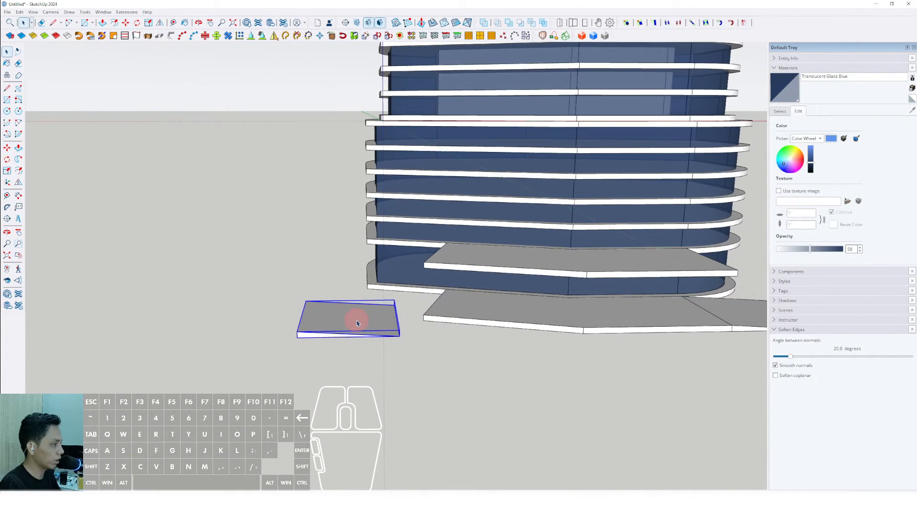
- Draw a slab piece filling the gap at the podium slab's corner, then group it
scroll(530, 309, "up", 8)
key("r")
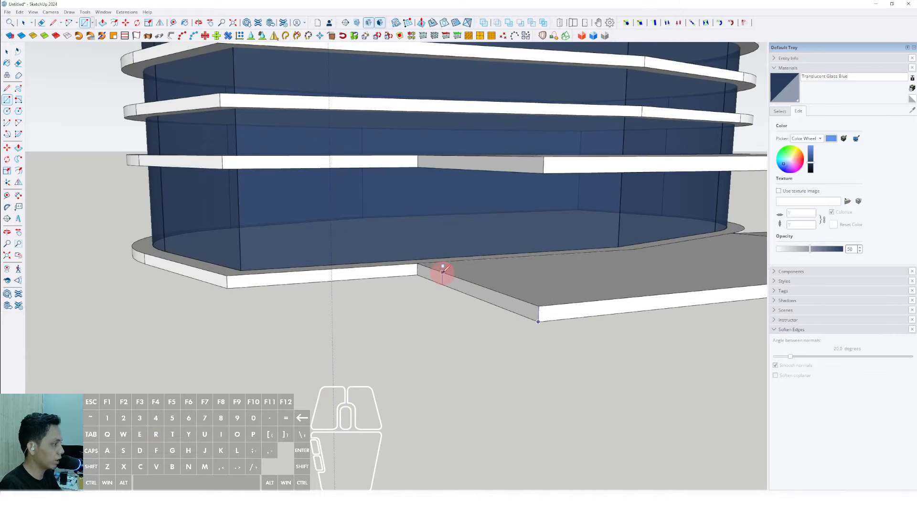
key("space")
middle_click_drag(418, 262, 425, 276)
left_click(413, 279)
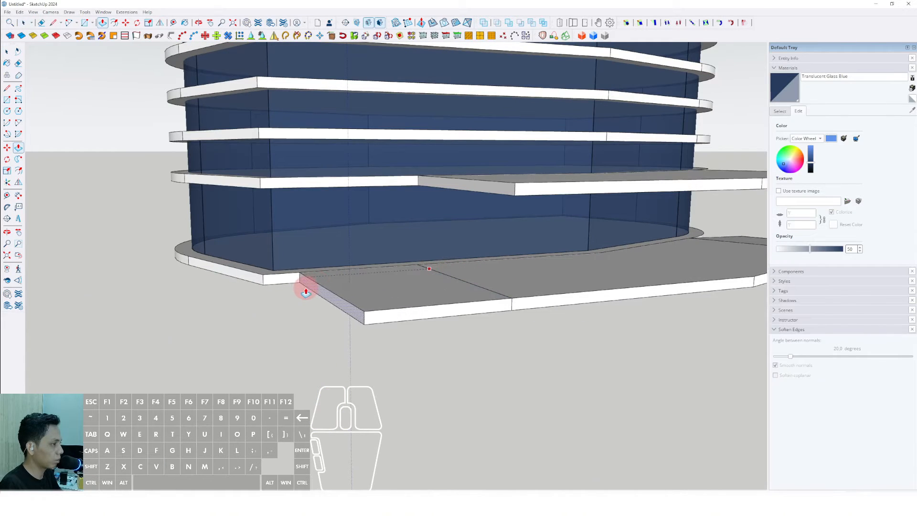
left_click(313, 288)
middle_click_drag(313, 288, 393, 307)
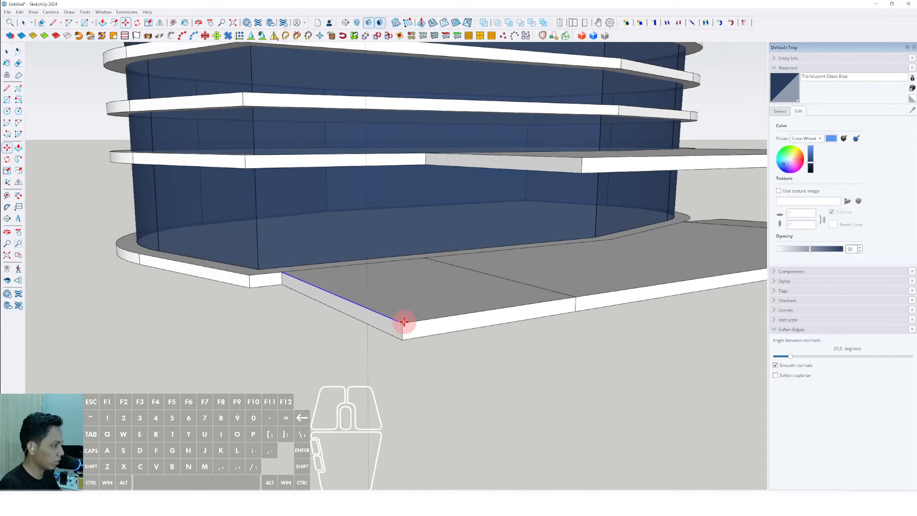
key("space")
scroll(423, 325, "down", 1)
double_click(437, 308)
right_click(438, 307)
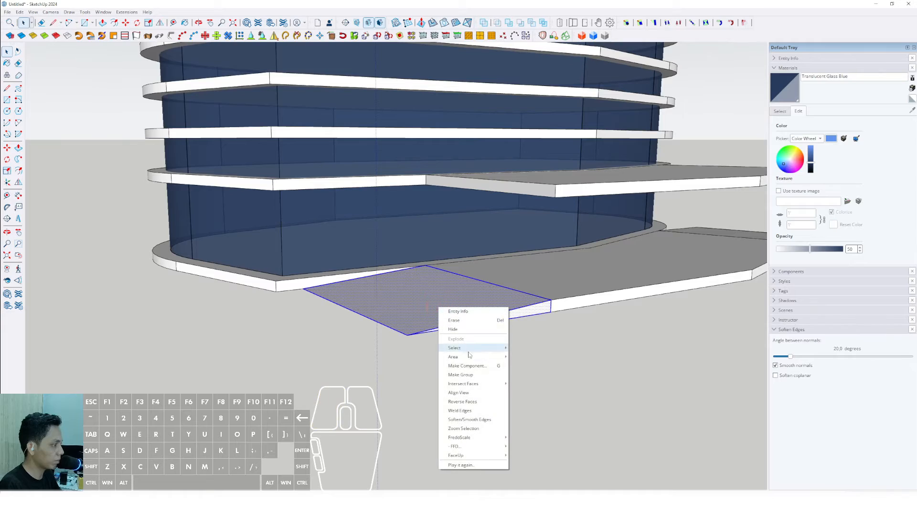
left_click(461, 375)
- Draw a circular column from the podium slab up to the terrace slab and group it
scroll(447, 329, "down", 5)
mouse_move(528, 305)
middle_mouse_down()
mouse_move(376, 319)
mouse_move(331, 352)
middle_mouse_up()
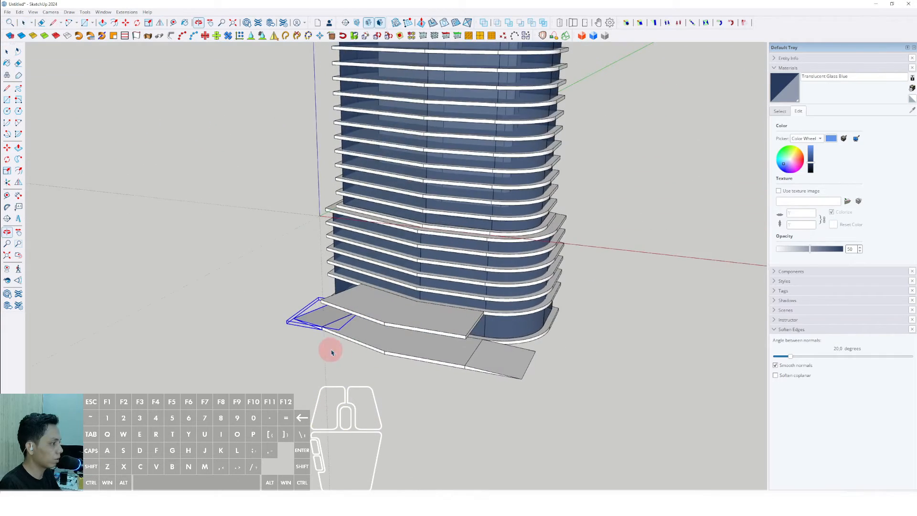
scroll(413, 356, "up", 4)
mouse_move(430, 355)
middle_mouse_down()
mouse_move(450, 360)
mouse_move(431, 373)
middle_mouse_up()
scroll(450, 361, "up", 2)
scroll(462, 410, "up", 5)
key("c")
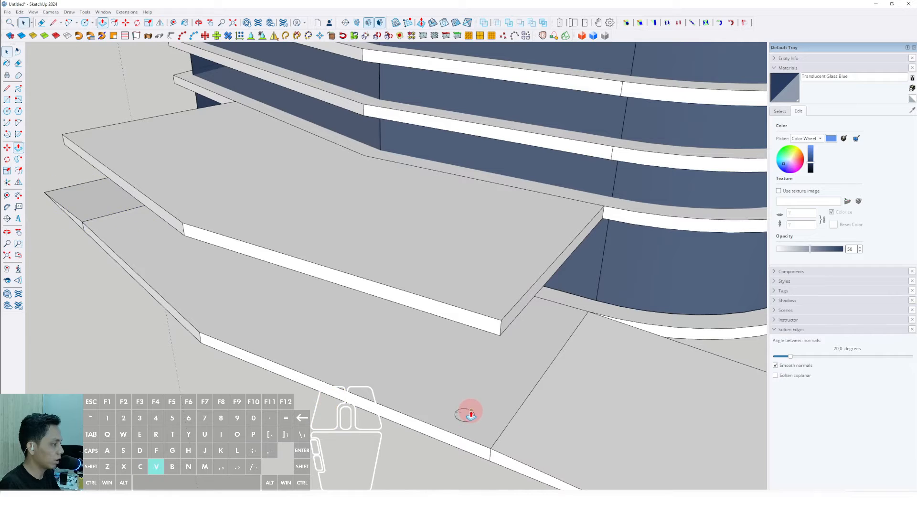
key("space")
left_click(467, 351)
right_click(466, 353)
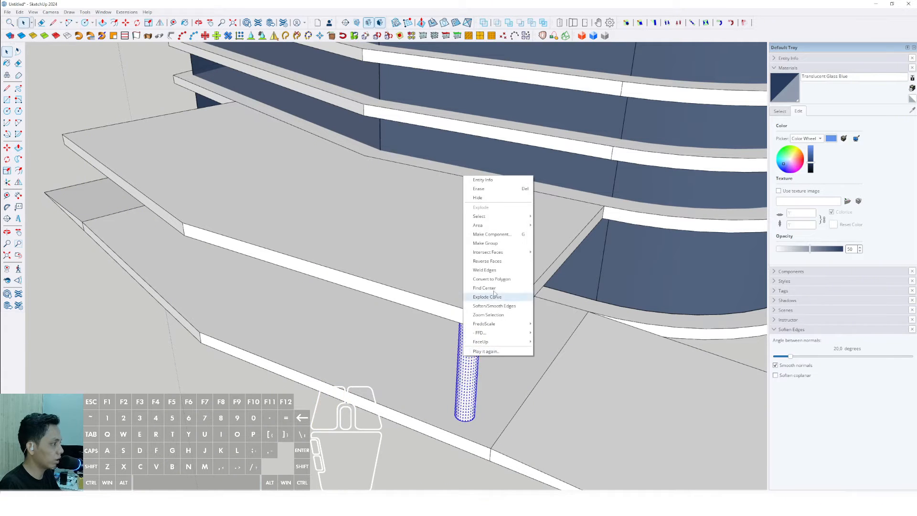
left_click(485, 243)
- Copy the column along the terrace slab's front edge to form a row of four columns
scroll(405, 393, "down", 5)
middle_click_drag(405, 393, 536, 400)
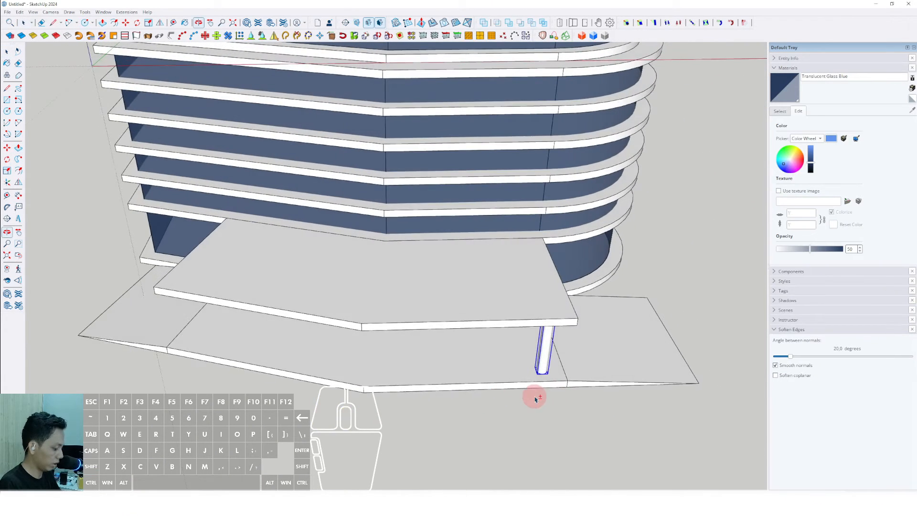
key("ctrl")
left_click(536, 381)
scroll(485, 385, "down", 1)
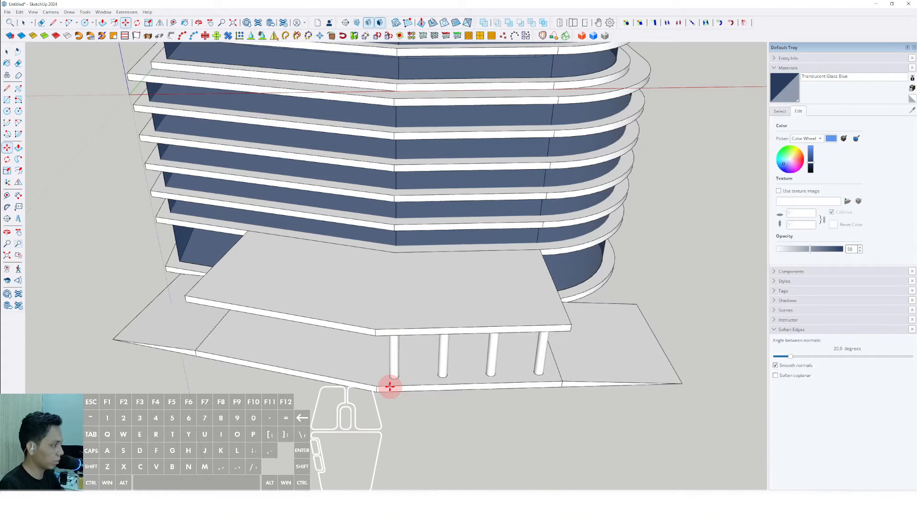
- Copy the column along the other front segment of the terrace slab to form a second row
scroll(389, 389, "up", 6)
key("m")
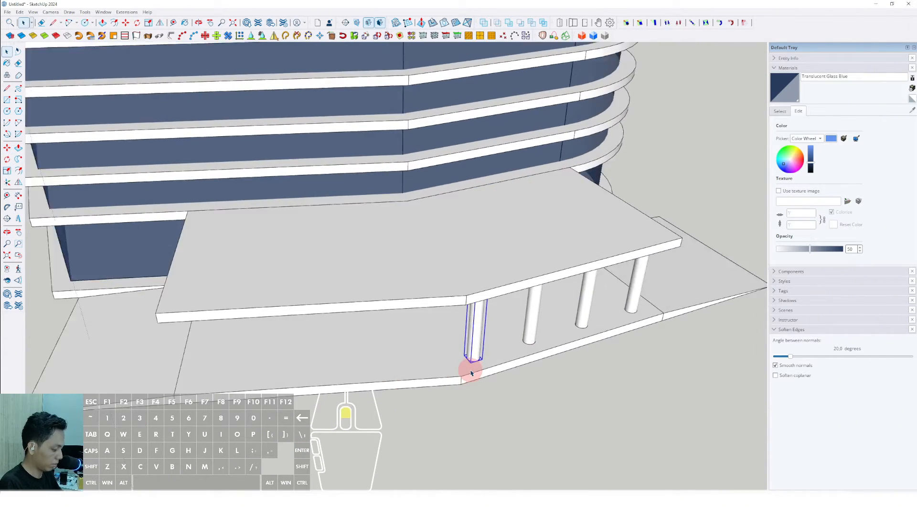
scroll(480, 368, "up", 1)
key("ctrl")
left_click(479, 367)
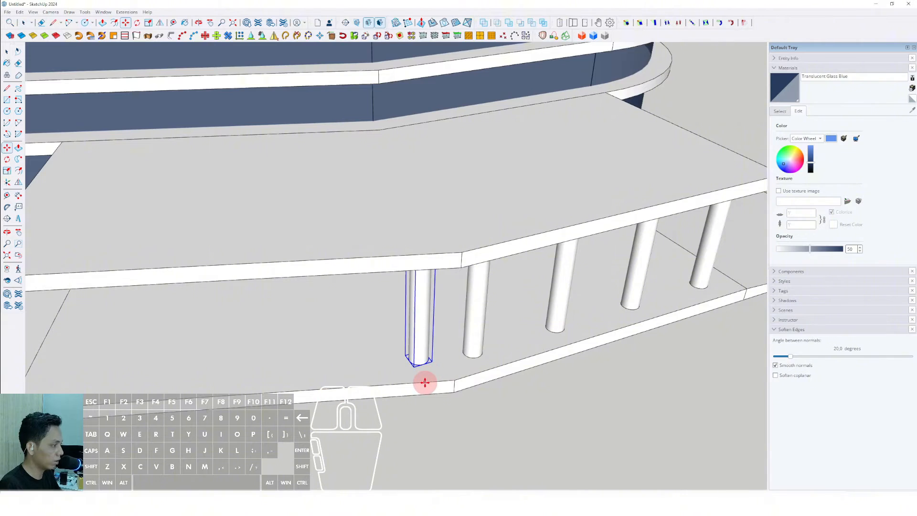
scroll(419, 381, "down", 4)
scroll(466, 364, "up", 2)
key("shift")
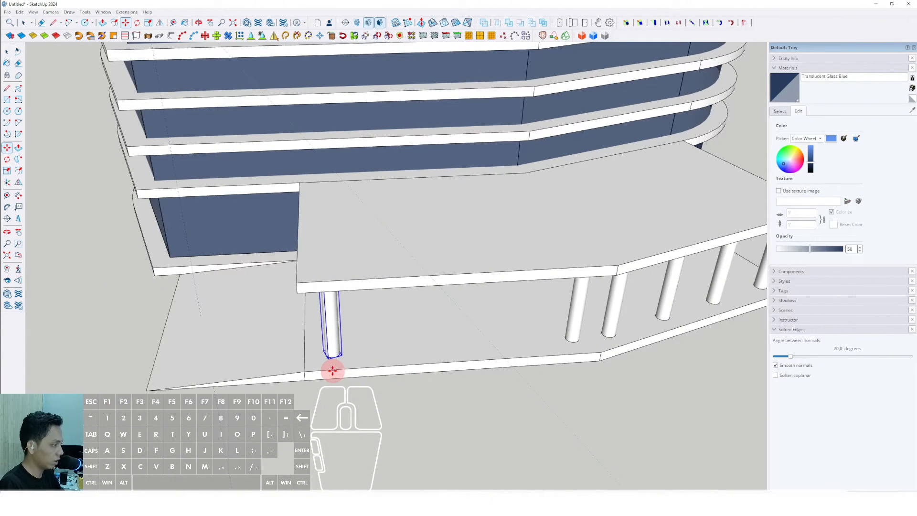
scroll(336, 365, "down", 5)
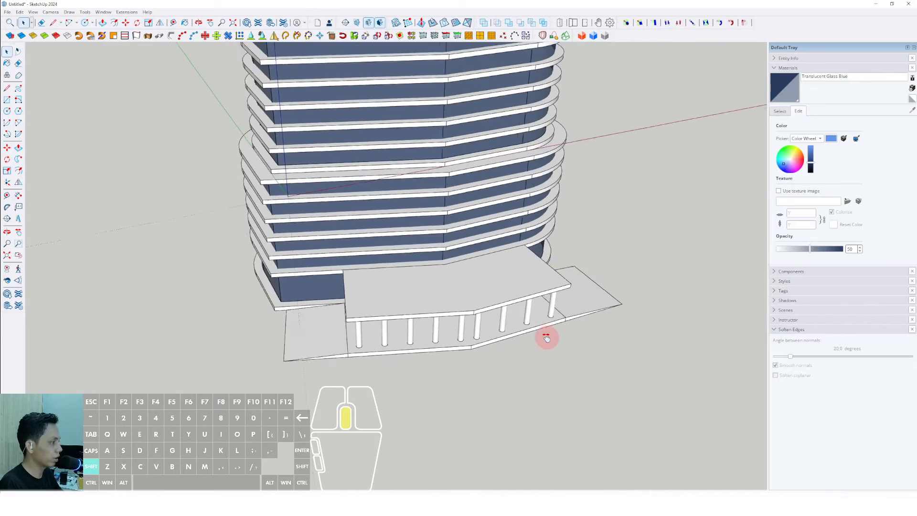
middle_click_drag(546, 337, 397, 346)
scroll(397, 346, "up", 3)
left_click(404, 352)
scroll(409, 356, "up", 2)
left_click(406, 348)
scroll(450, 364, "up", 5)
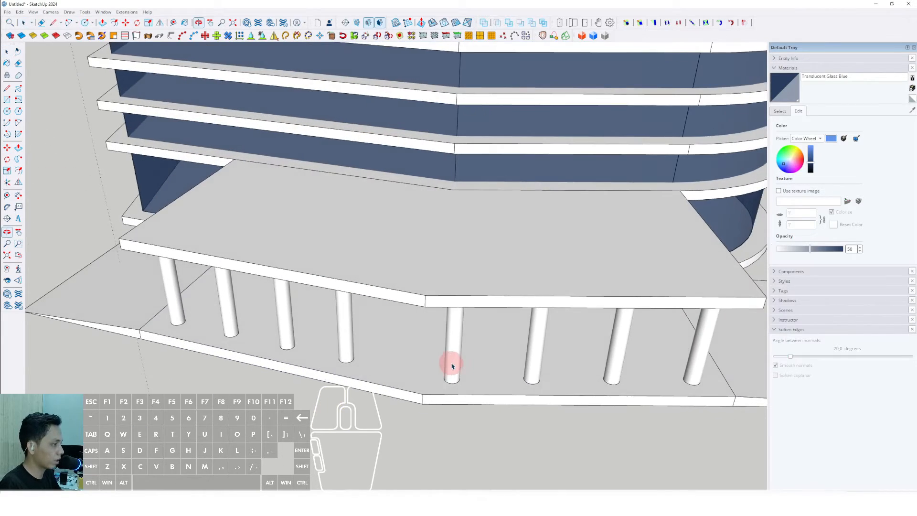
- Copy a column to the bend in the terrace slab's front edge
key("m")
left_click(487, 392)
key("shift")
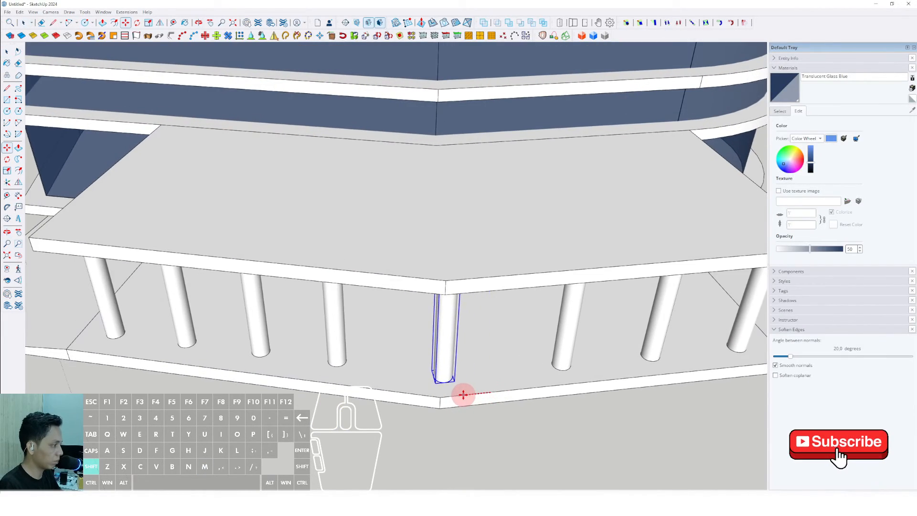
key("space")
- Draw a large ground rectangle around the tower base
scroll(473, 382, "down", 5)
scroll(349, 318, "down", 2)
middle_click_drag(353, 318, 419, 250)
scroll(430, 280, "down", 3)
middle_click_drag(433, 286, 435, 298, "shift")
mouse_move(434, 349)
middle_mouse_down()
mouse_move(543, 325)
mouse_move(419, 350)
mouse_move(391, 387)
mouse_move(414, 348)
mouse_move(410, 328)
mouse_move(434, 332)
middle_mouse_up()
scroll(430, 347, "down", 2)
scroll(399, 389, "up", 3)
scroll(436, 334, "up", 3)
middle_click_drag(353, 291, 374, 350)
scroll(373, 350, "down", 3)
scroll(372, 349, "down", 2)
key("l")
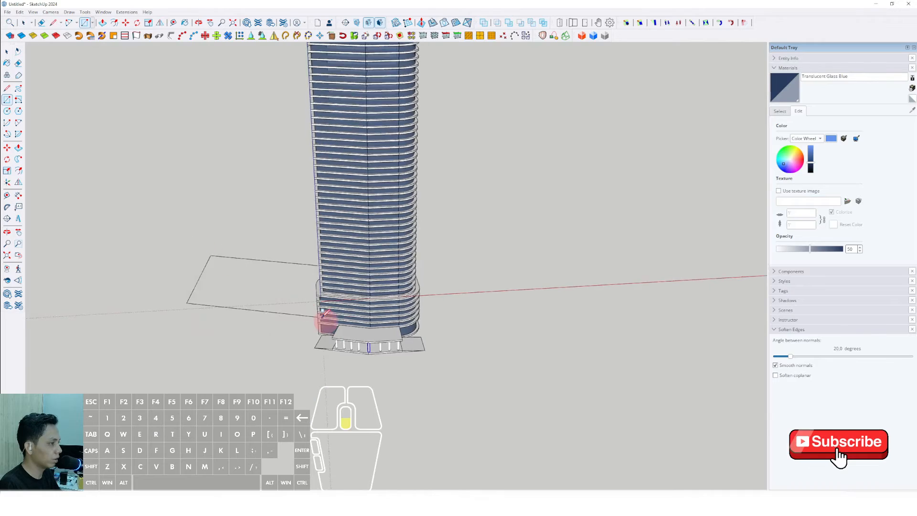
left_click(566, 432)
middle_click_drag(474, 388, 398, 297)
scroll(428, 342, "up", 10)
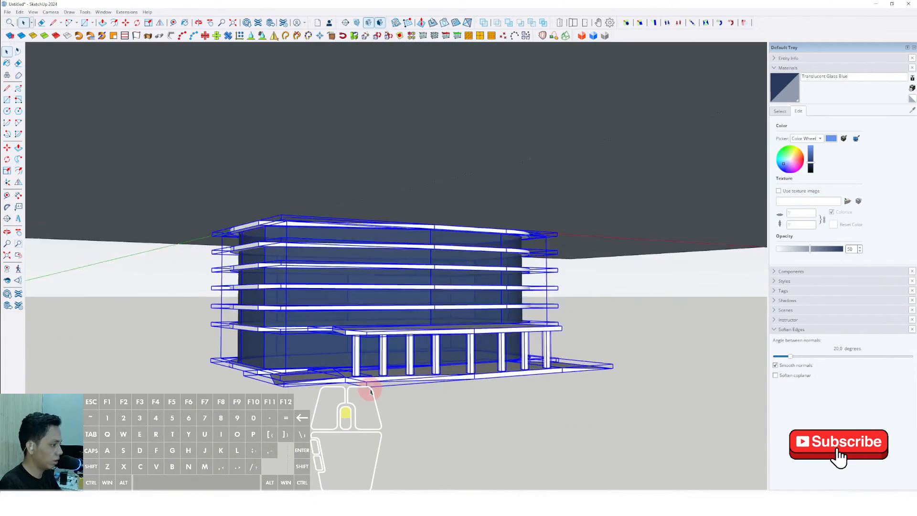
scroll(358, 389, "up", 1)
- Move the whole tower so its base sits on the ground rectangle
key("m")
left_click(340, 377)
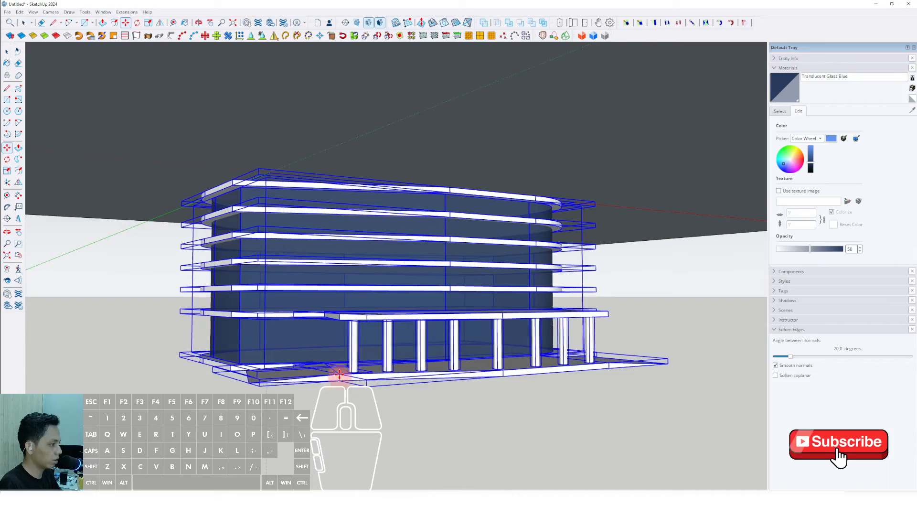
scroll(344, 366, "down", 5)
middle_click_drag(344, 364, 328, 430, "shift")
scroll(328, 426, "up", 5)
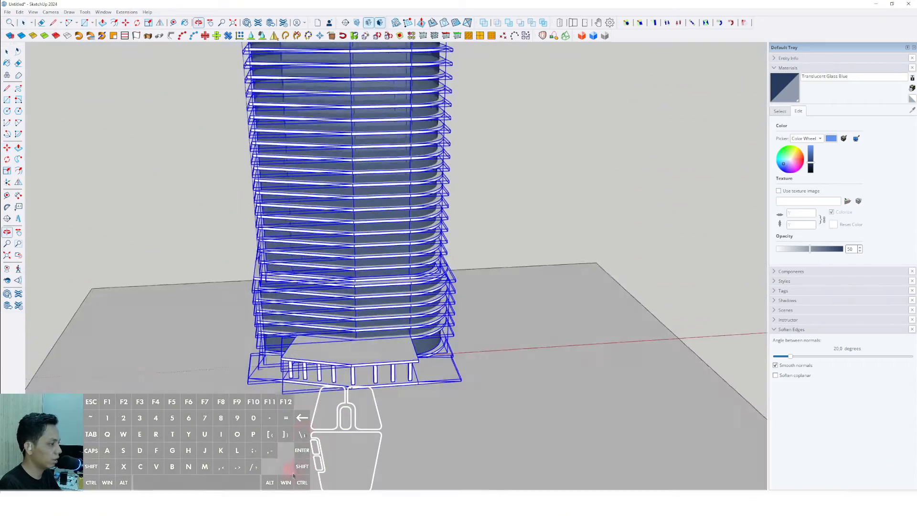
left_click(365, 405)
middle_click_drag(365, 405, 370, 416)
scroll(399, 405, "down", 3)
key("space")
- Group the ground rectangle
double_click(430, 403)
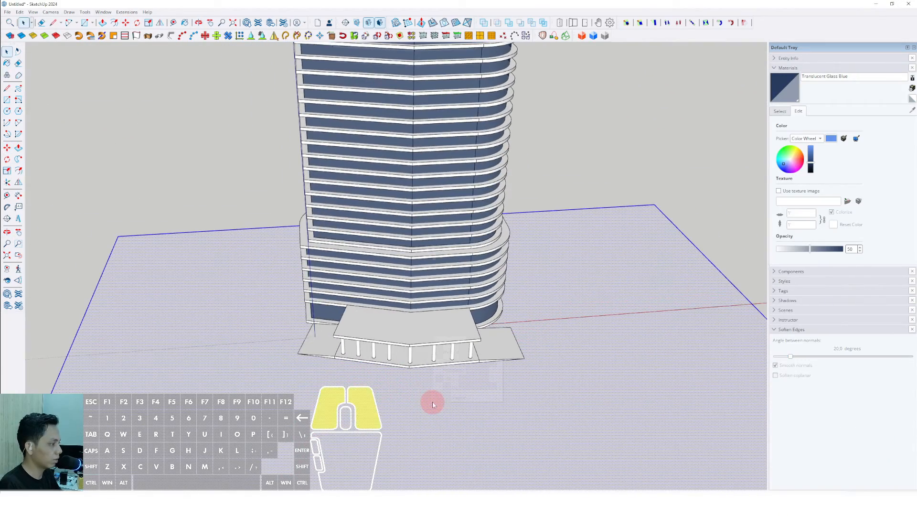
right_click(432, 403)
left_click(455, 318)
middle_click_drag(437, 341, 382, 388)
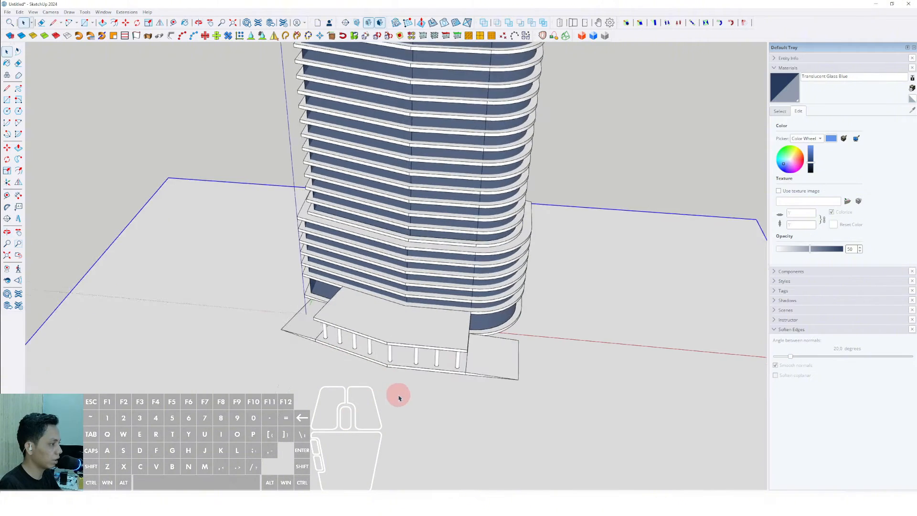
scroll(420, 386, "up", 5)
- Draw a planter outline along the podium's front and Push/Pull it up into a raised block
key("d")
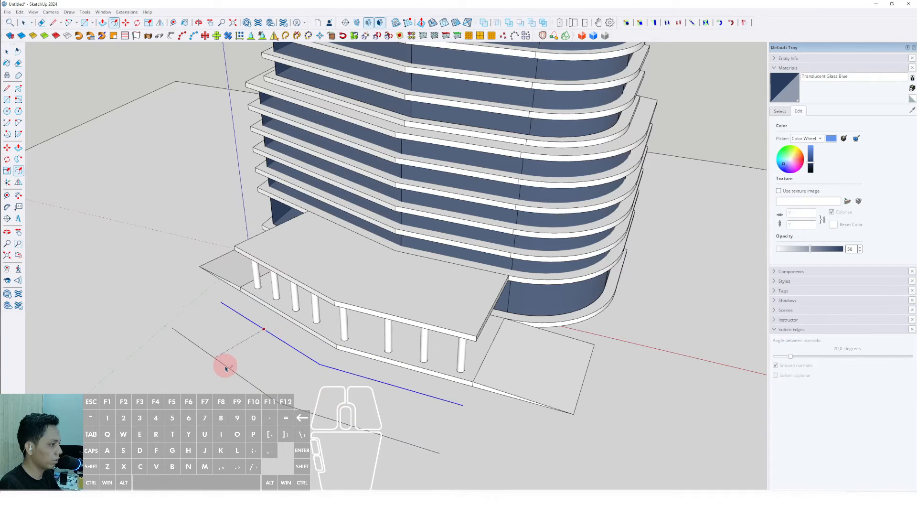
key("space")
scroll(432, 439, "up", 1)
left_click(466, 401)
key("space")
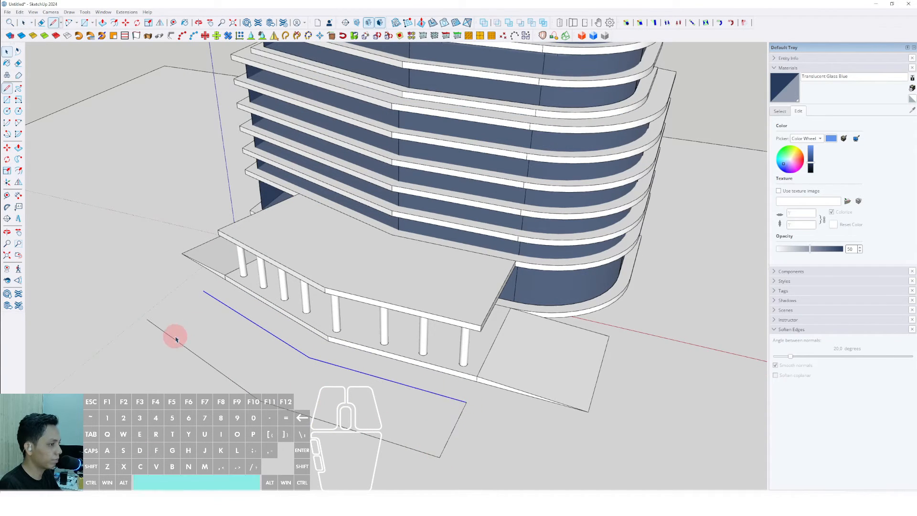
left_click(148, 318)
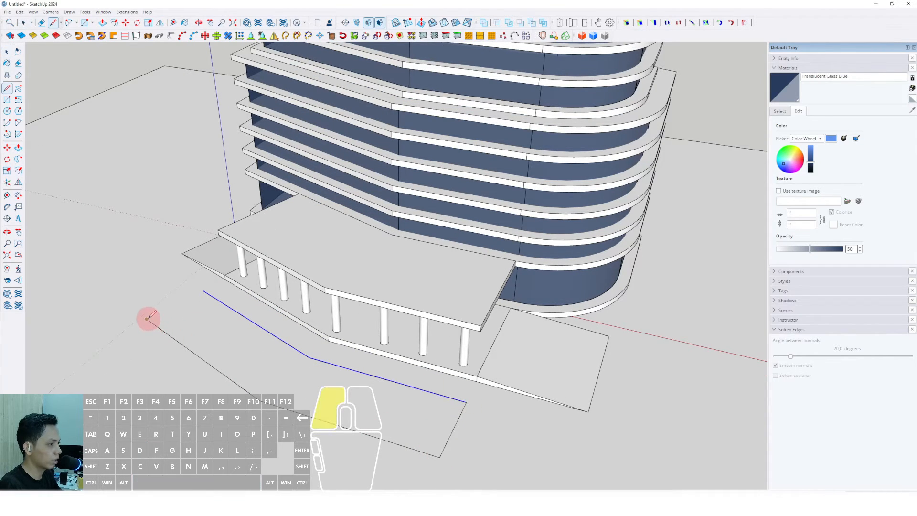
key("space")
left_click(306, 364)
middle_click_drag(365, 399, 338, 351)
key("p")
left_click(338, 351)
left_click(339, 330)
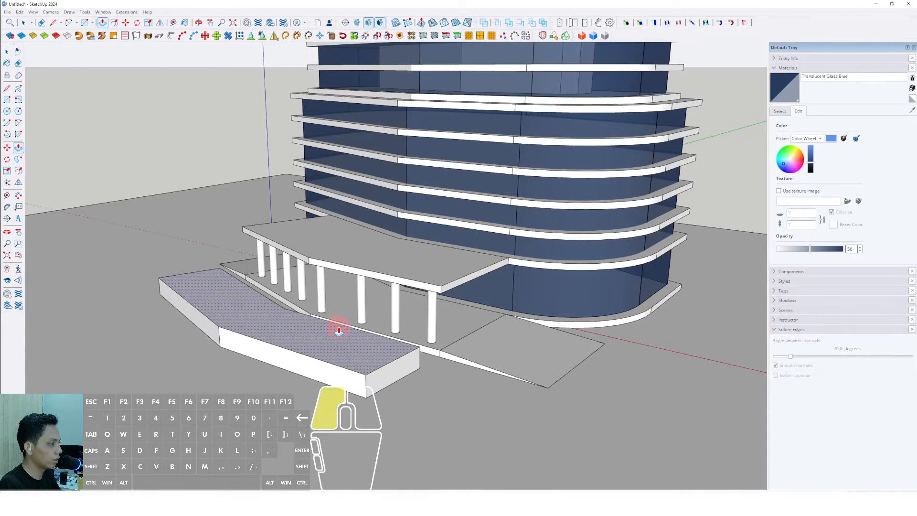
scroll(358, 377, "up", 3)
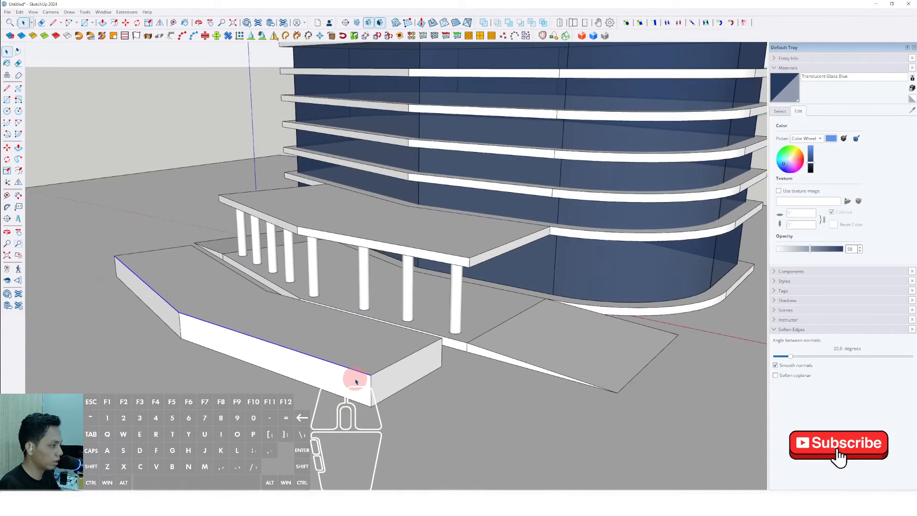
- Move the planter's front top edge down to the ground to slope its top
key("m")
left_click(373, 354)
key("shift")
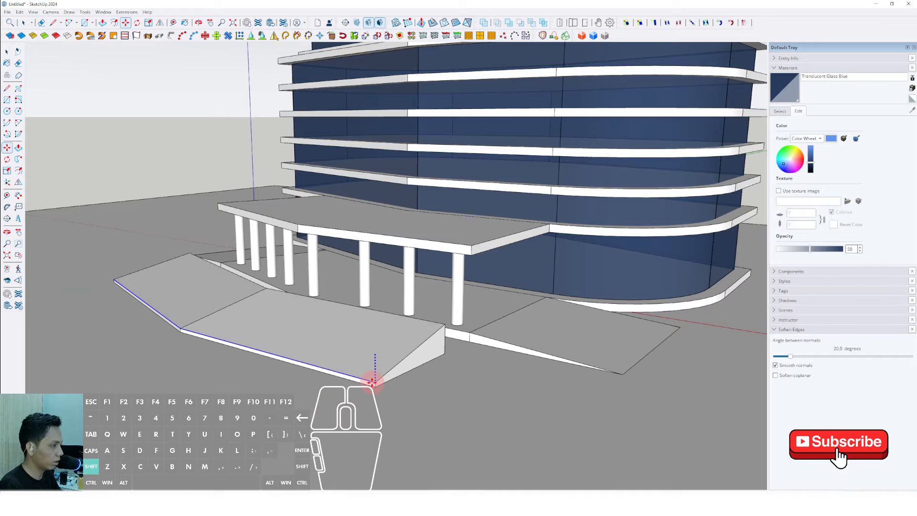
left_click(373, 381)
key("space")
- Group the sloped planter
scroll(330, 350, "down", 3)
middle_click_drag(318, 350, 659, 306)
triple_click(388, 348)
right_click(387, 349)
left_click(409, 416)
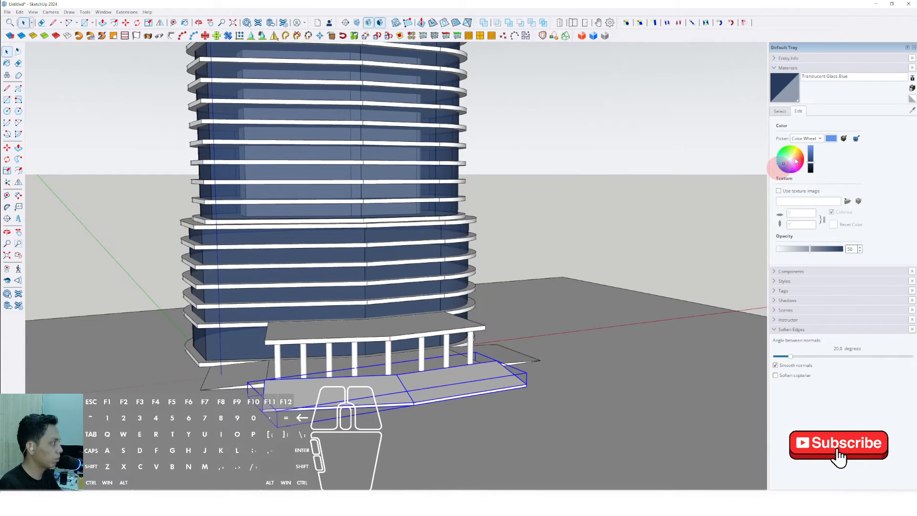
- Paint the sloped planter top with the Vegetation Grass material from Landscaping, Fencing and Vegetation
left_click(781, 112)
left_click(902, 121)
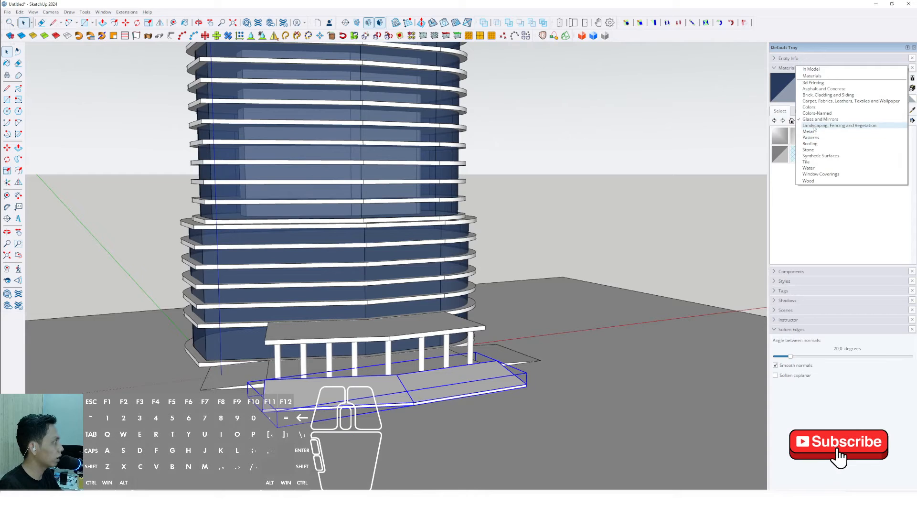
left_click(821, 139)
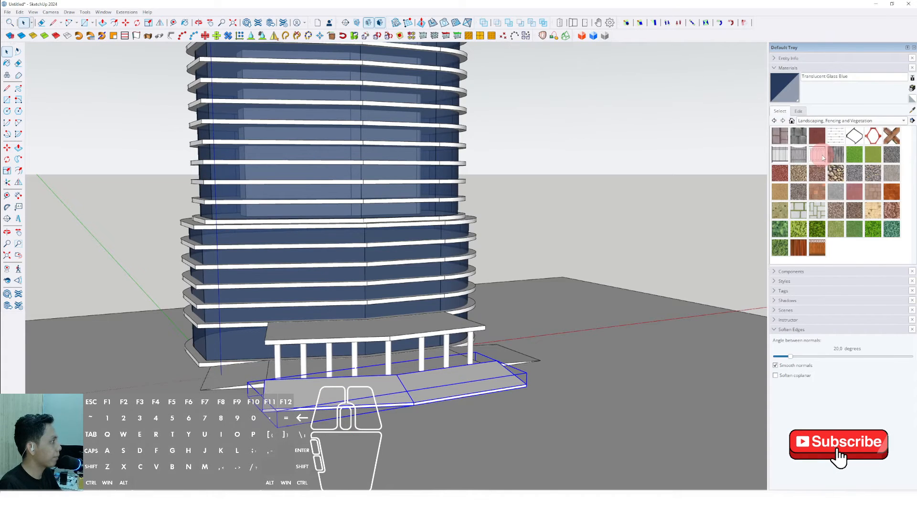
left_click(836, 232)
mouse_move(409, 388)
middle_mouse_down()
mouse_move(317, 389)
mouse_move(328, 393)
mouse_move(592, 292)
mouse_move(448, 348)
mouse_move(444, 375)
middle_mouse_up()
left_click(267, 376)
scroll(282, 375, "down", 4)
key("space")
left_click(519, 233)
scroll(419, 377, "up", 3)
middle_click_drag(516, 370, 358, 399)
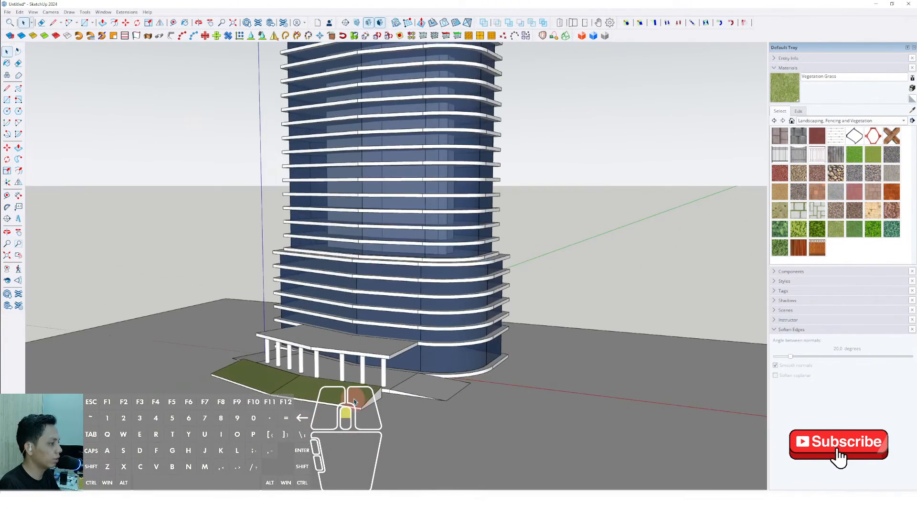
- Extend the ends of the sloped planter with Push/Pull inside its group
scroll(361, 398, "up", 2)
double_click(368, 394)
left_click(368, 394)
scroll(369, 393, "up", 2)
key("v")
left_click(387, 389)
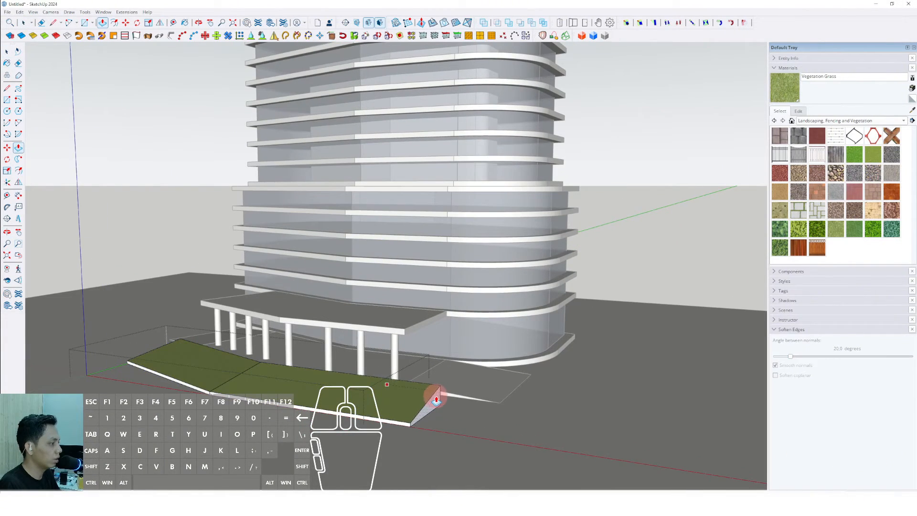
key("space")
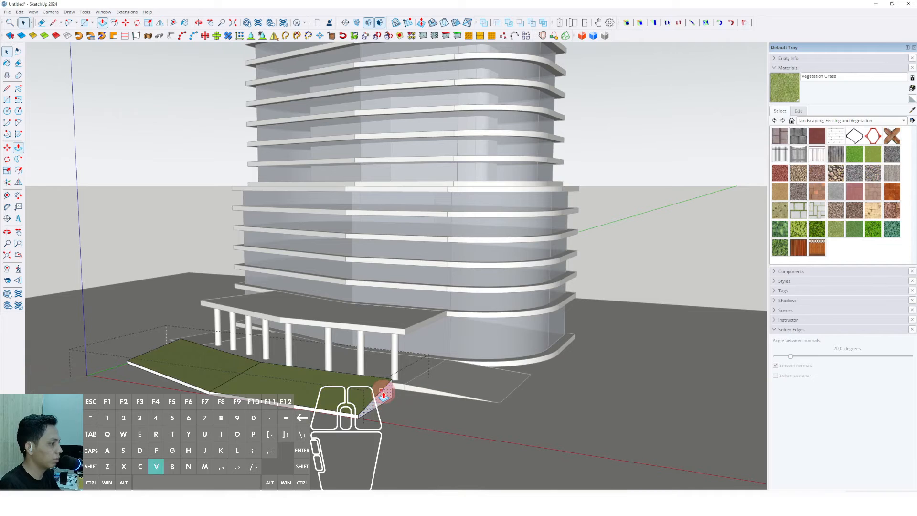
left_click(384, 396)
left_click(452, 405)
key("space")
scroll(242, 358, "down", 2)
middle_click_drag(242, 358, 370, 364)
scroll(479, 379, "up", 2)
left_click(467, 375)
left_click(386, 385)
key("space")
scroll(385, 384, "down", 2)
scroll(371, 364, "down", 3)
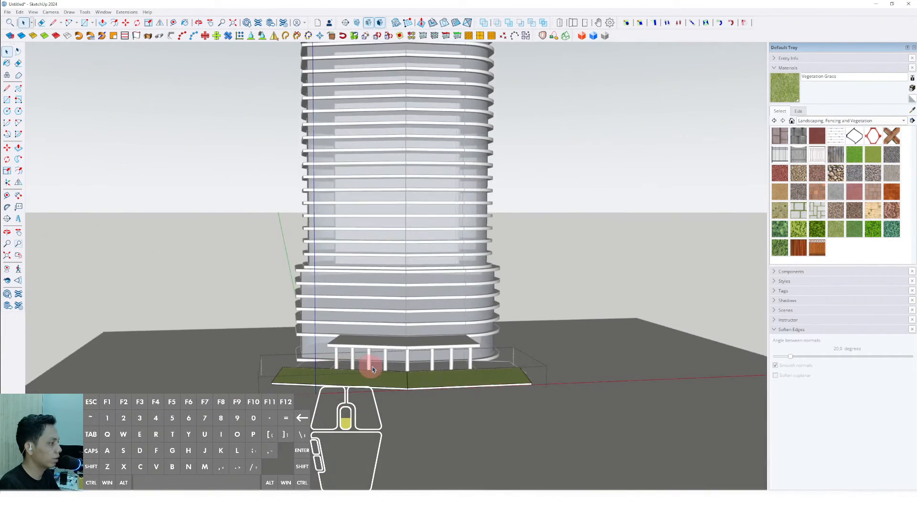
left_click(550, 250)
scroll(535, 262, "down", 2)
middle_click_drag(475, 312, 451, 406, "shift")
scroll(407, 364, "down", 1)
scroll(457, 410, "up", 3)
triple_click(483, 293)
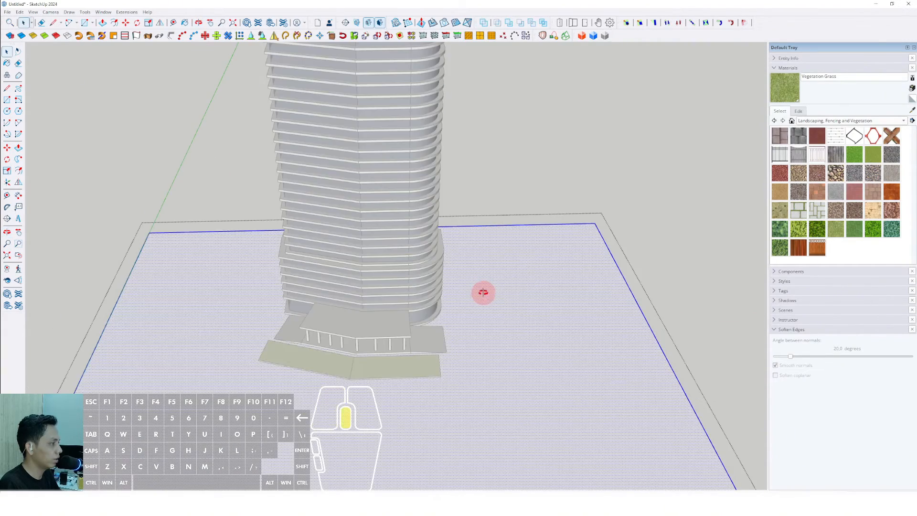
key("r")
middle_click_drag(483, 293, 356, 257)
left_click(489, 311)
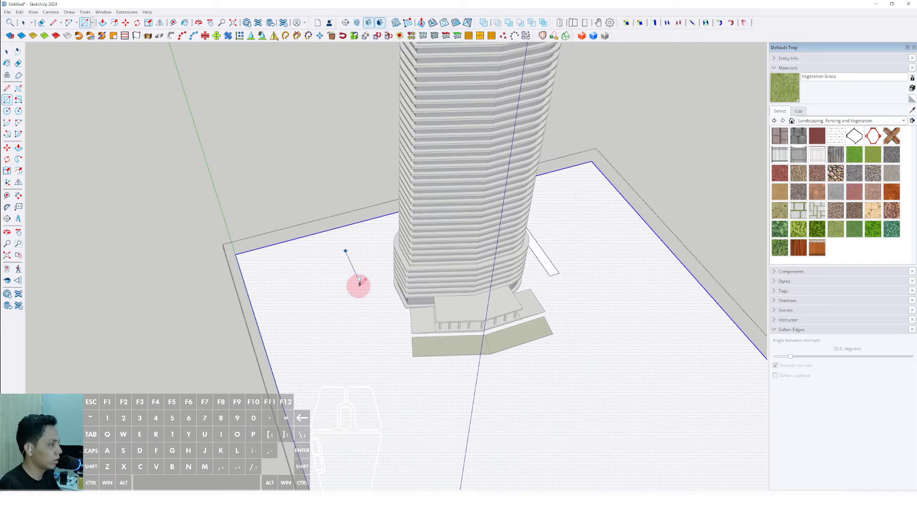
key("space")
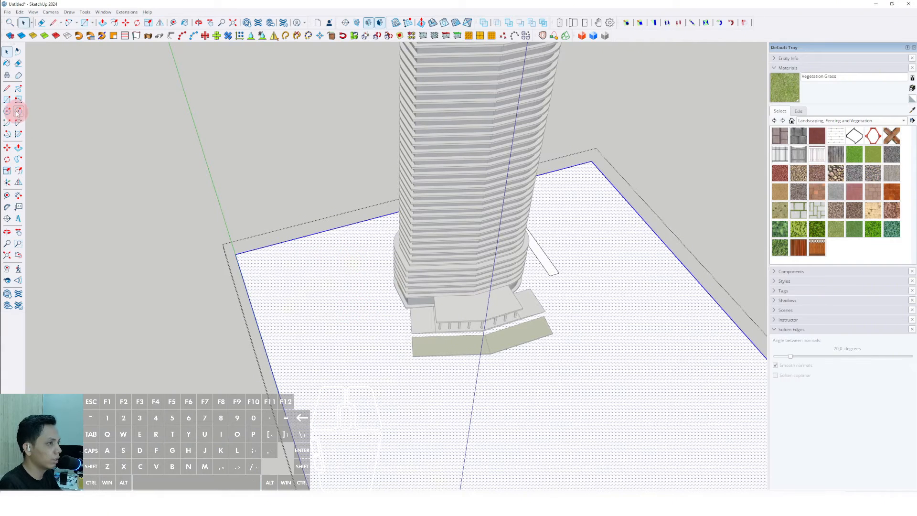
- Draw a narrow rotated rectangle planter strip on the ground beside the tower
left_click(17, 101)
scroll(364, 297, "up", 1)
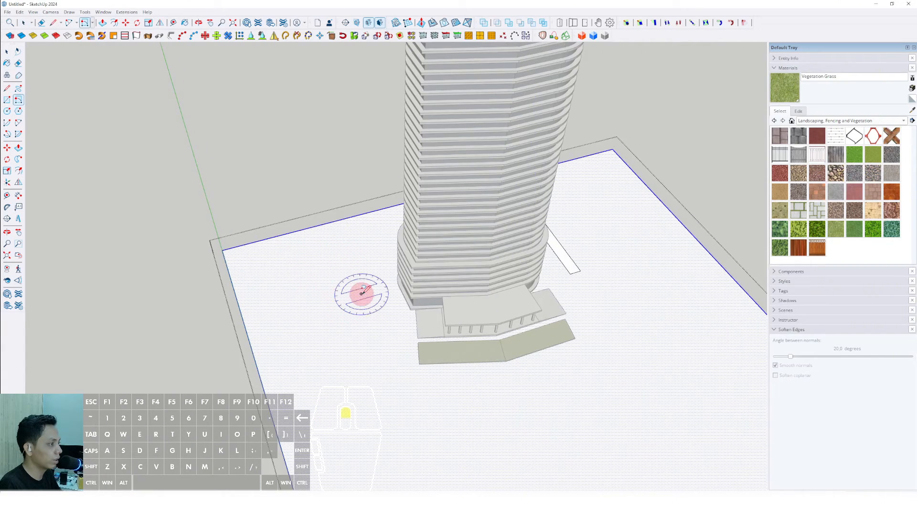
left_click(352, 248)
middle_click_drag(352, 248, 713, 250)
- Paint the new planter strips on both sides of the tower with Vegetation Grass
left_click(776, 96)
scroll(521, 380, "up", 3)
left_click(505, 378)
scroll(289, 356, "up", 2)
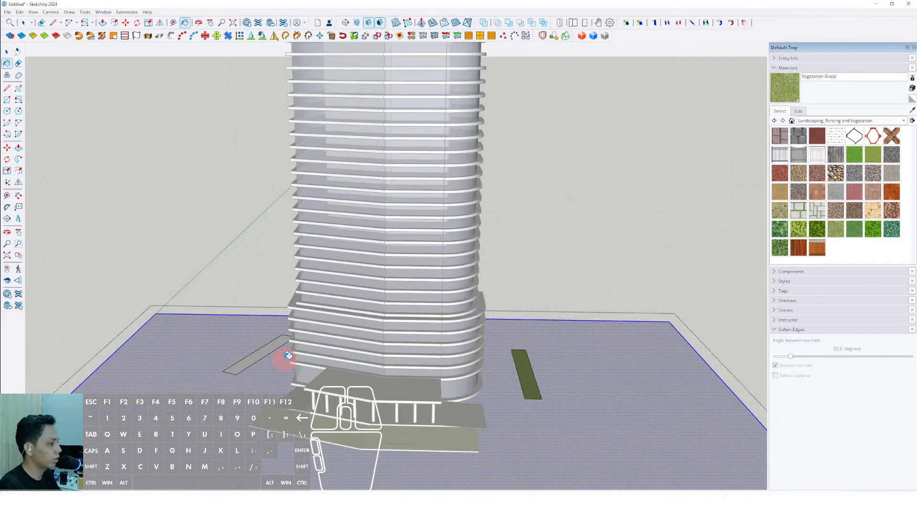
left_click(260, 352)
key("space")
- Copy a grass planter strip sideways to make a second parallel planter
scroll(263, 353, "down", 5)
middle_click_drag(440, 383, 445, 406)
double_click(400, 347)
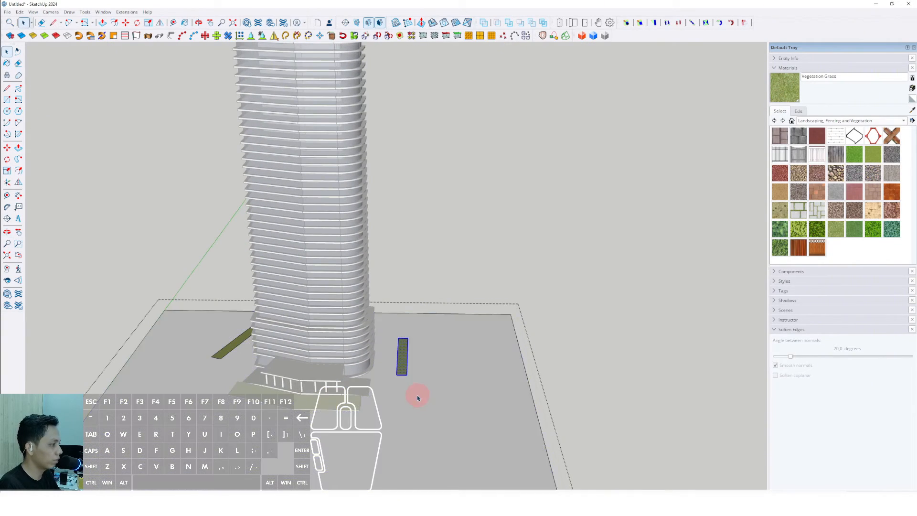
scroll(414, 391, "up", 2)
left_click(416, 373, "ctrl")
key("shift")
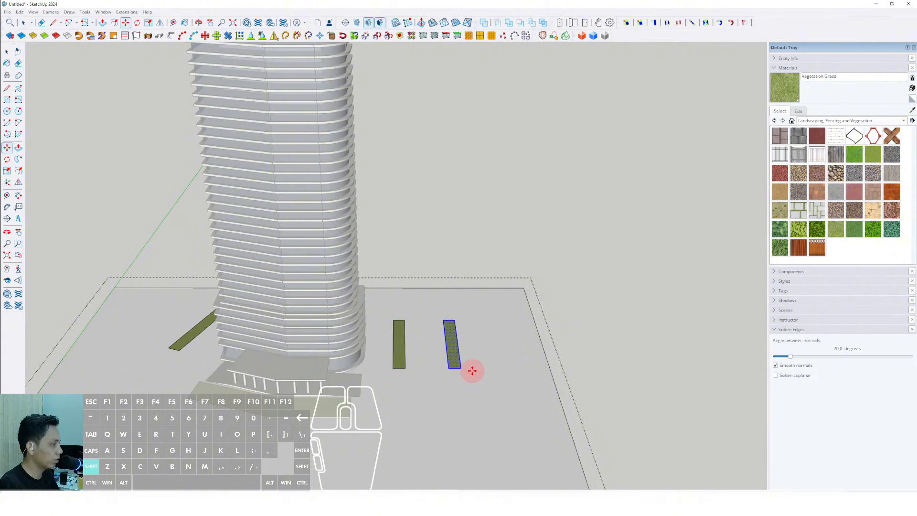
left_click(516, 376)
key("space")
- Copy the planter strips again to form rows of three planters on both sides of the tower
middle_click_drag(485, 375, 447, 361)
left_click(446, 360)
key("m")
scroll(433, 352, "up", 2)
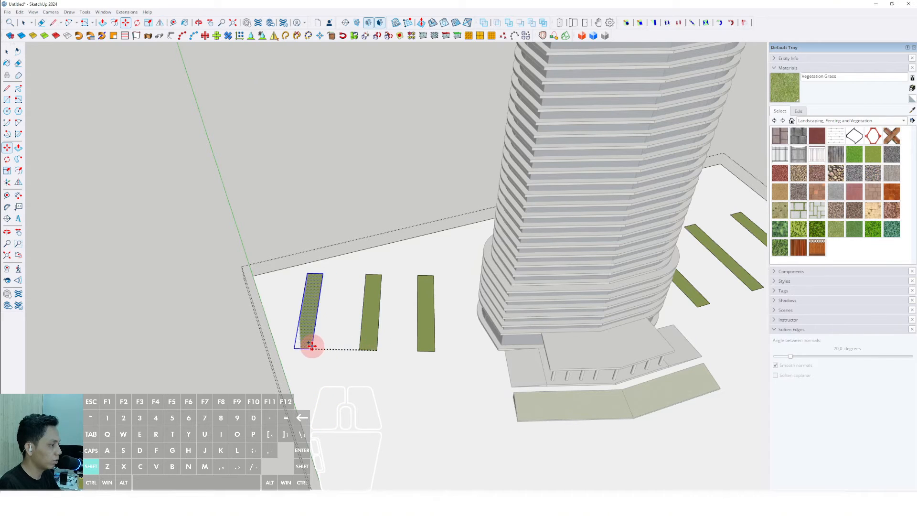
scroll(312, 344, "down", 3)
middle_click_drag(321, 348, 497, 301)
key("space")
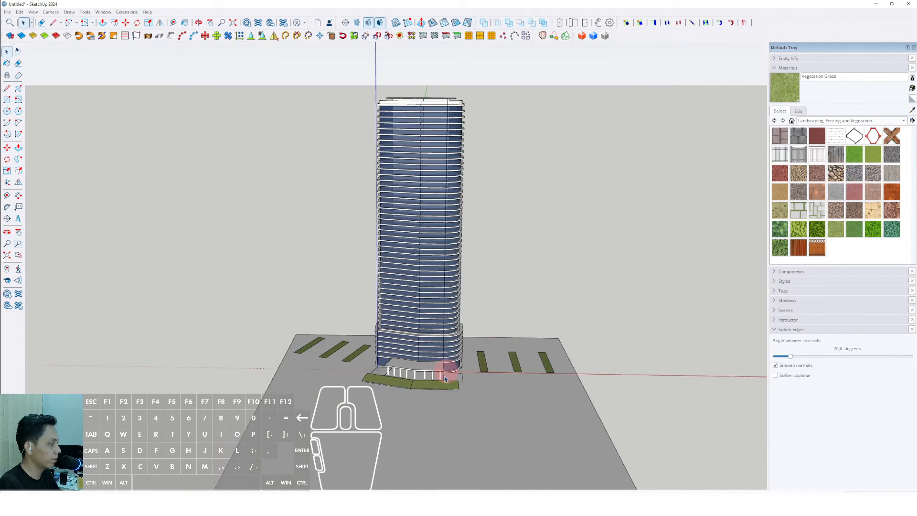
- Draw a long rectangular planter on the ground in front of the tower, on the right
mouse_move(444, 378)
middle_mouse_down()
mouse_move(440, 301)
mouse_move(465, 301)
mouse_move(511, 364)
mouse_move(447, 376)
mouse_move(448, 363)
middle_mouse_up()
double_click(448, 364)
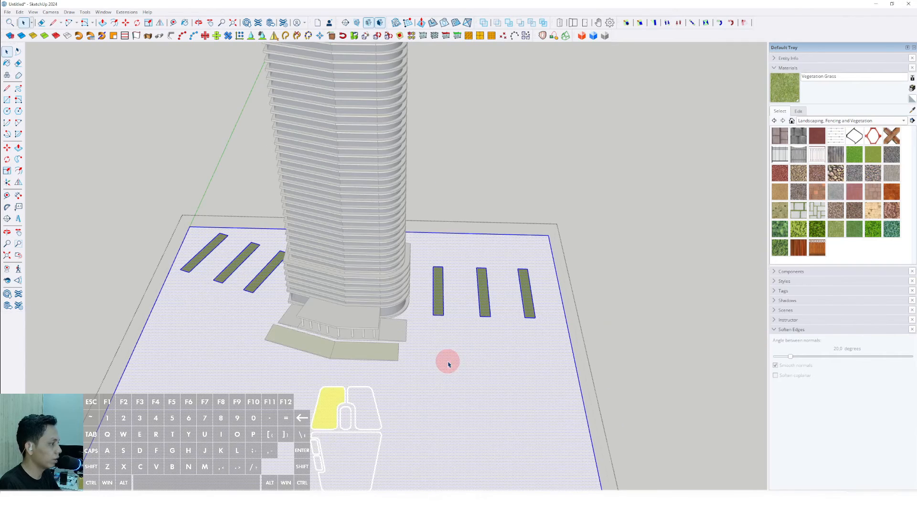
left_click(534, 361)
key("space")
- Draw a second long rectangular planter in front of the tower, on the left
middle_click_drag(487, 360, 392, 327)
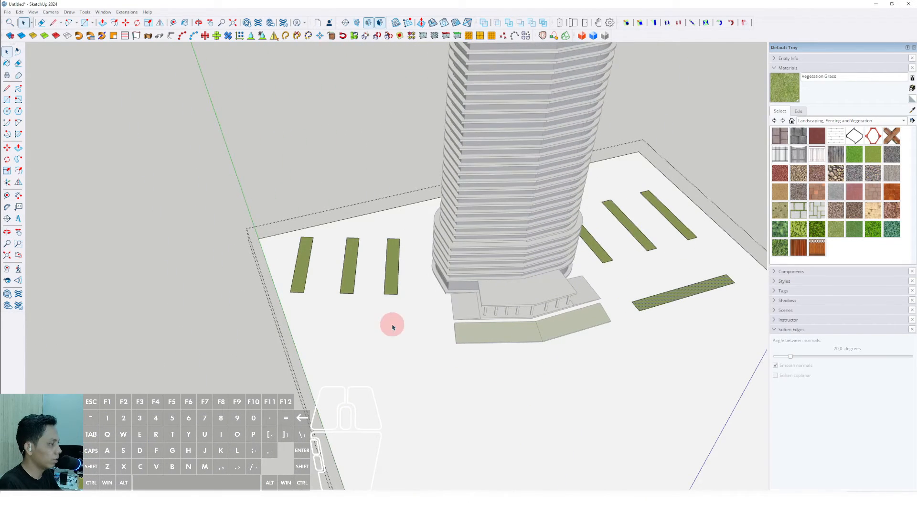
left_click(370, 336)
scroll(410, 309, "up", 1)
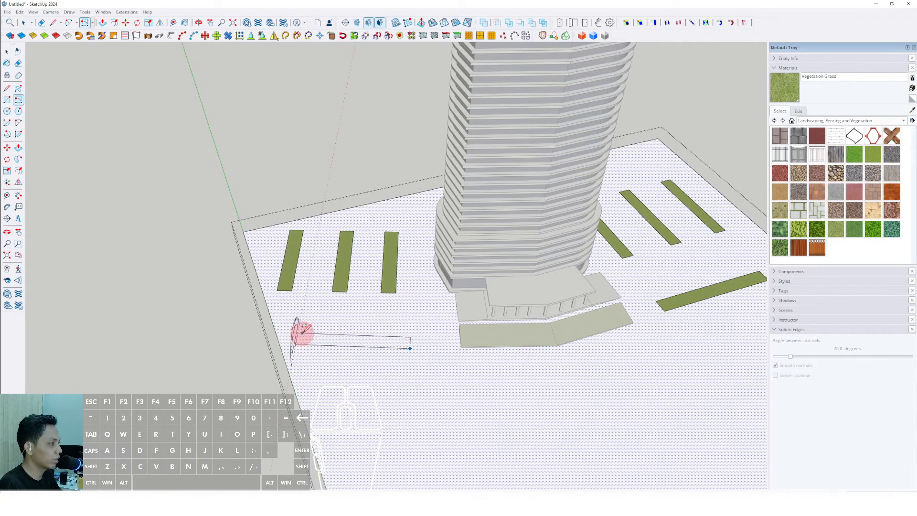
left_click(351, 342)
key("space")
middle_click_drag(362, 331, 442, 405)
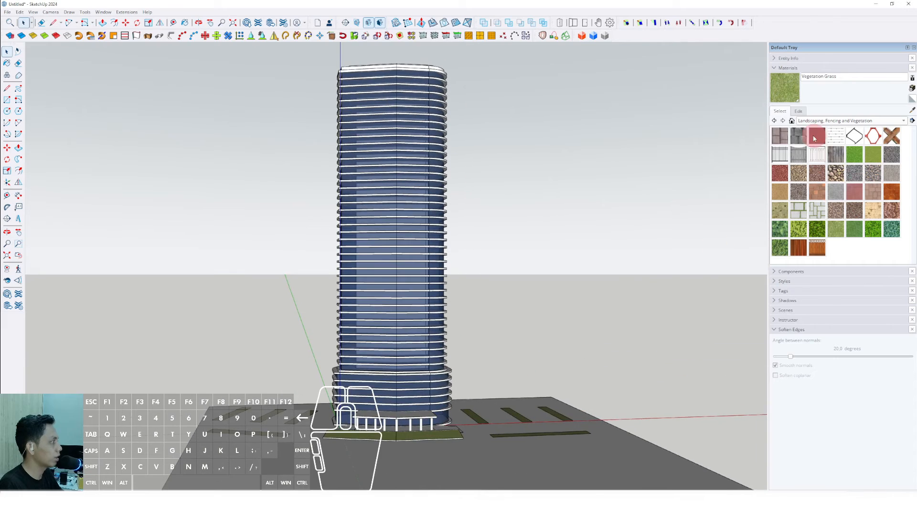
- Paint the ground plane with Asphalt New from the Asphalt and Concrete materials
left_click(902, 120)
left_click(811, 92)
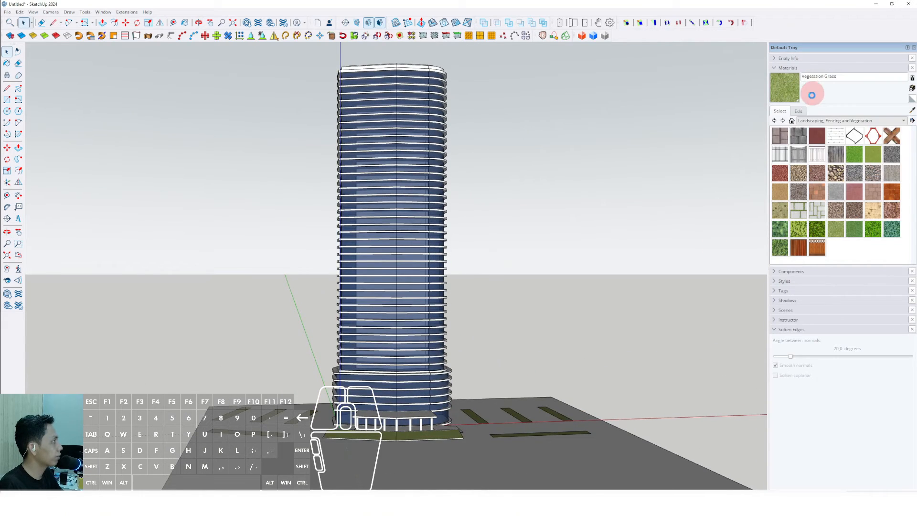
left_click(782, 138)
mouse_move(501, 404)
middle_mouse_down()
mouse_move(497, 488)
mouse_move(546, 400)
middle_mouse_up()
key("space")
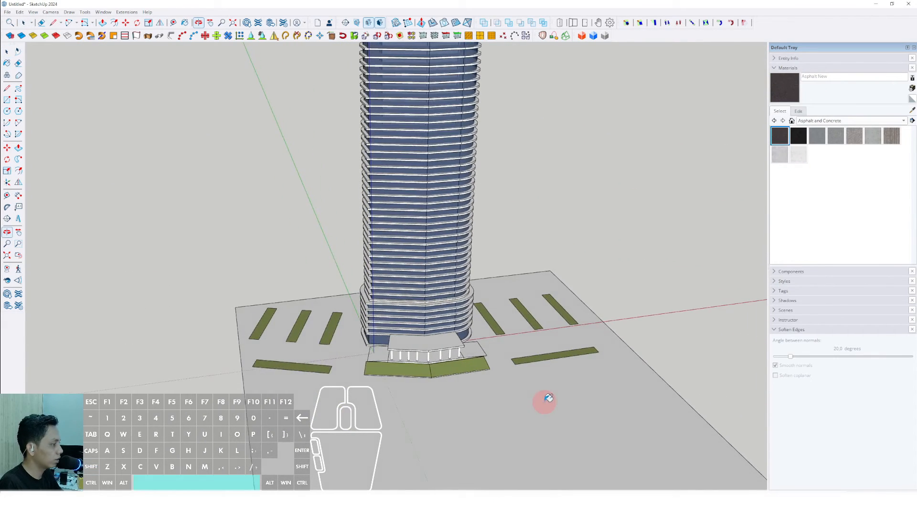
triple_click(534, 388)
left_click(535, 389)
key("b")
left_click(559, 383)
- Edit the Asphalt New material colour to make the ground lighter
middle_click_drag(542, 368, 544, 329)
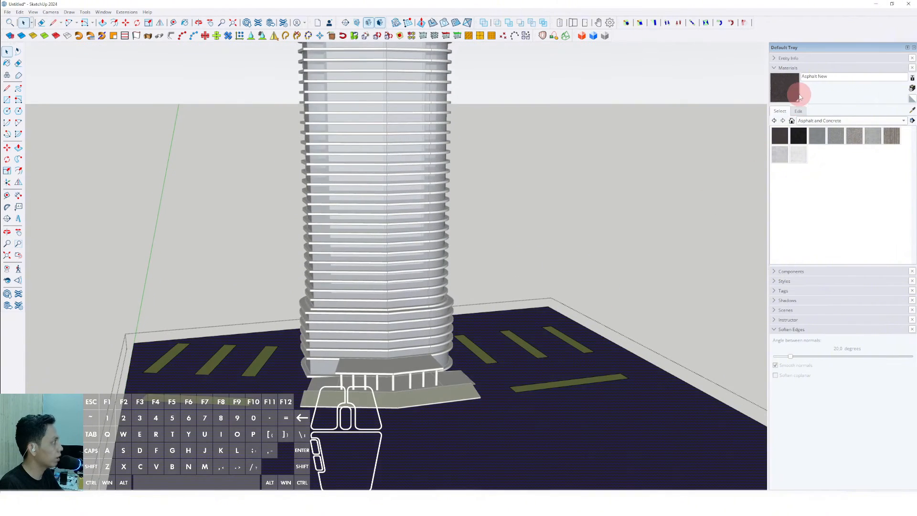
left_click(798, 110)
left_click(799, 165)
left_click_drag(796, 154, 774, 173)
left_click(805, 113)
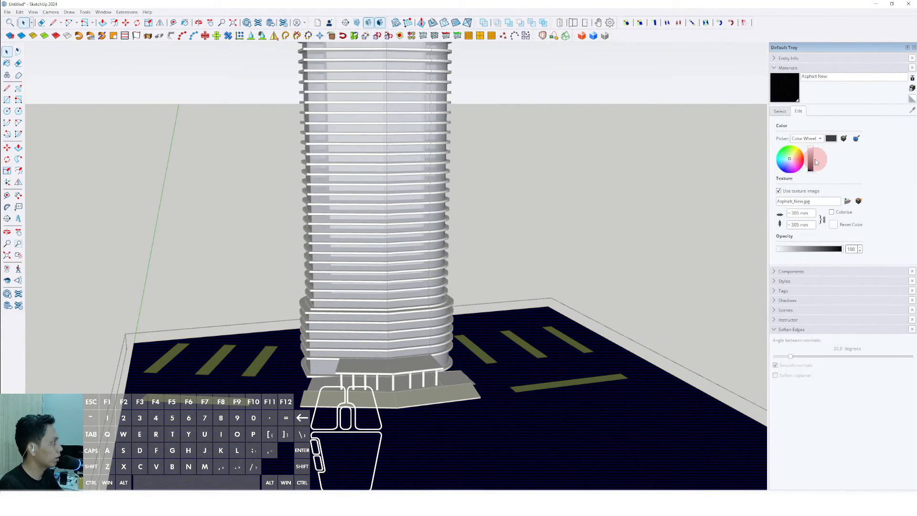
left_click(812, 166)
middle_click_drag(538, 328, 577, 236)
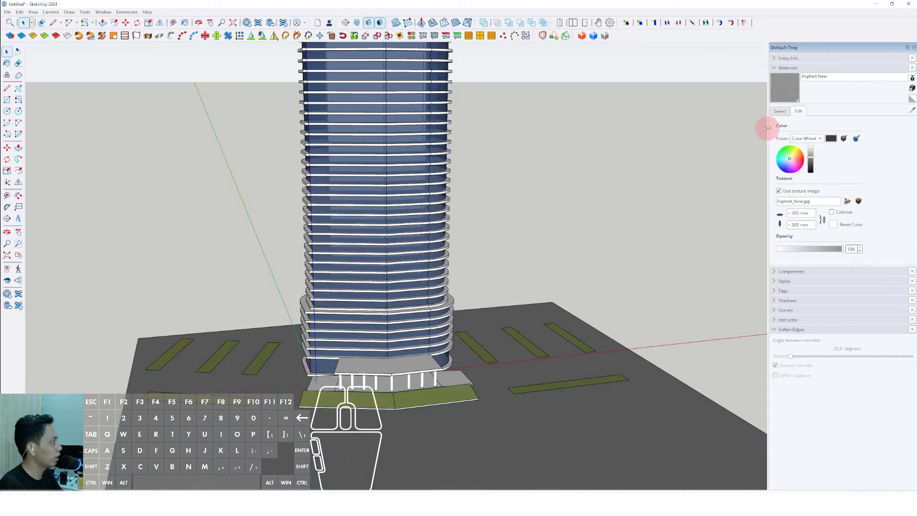
- Place a Free 2D Deciduous tree from the Components Sampler on a planter strip
left_click(779, 112)
left_click(774, 69)
left_click(775, 78)
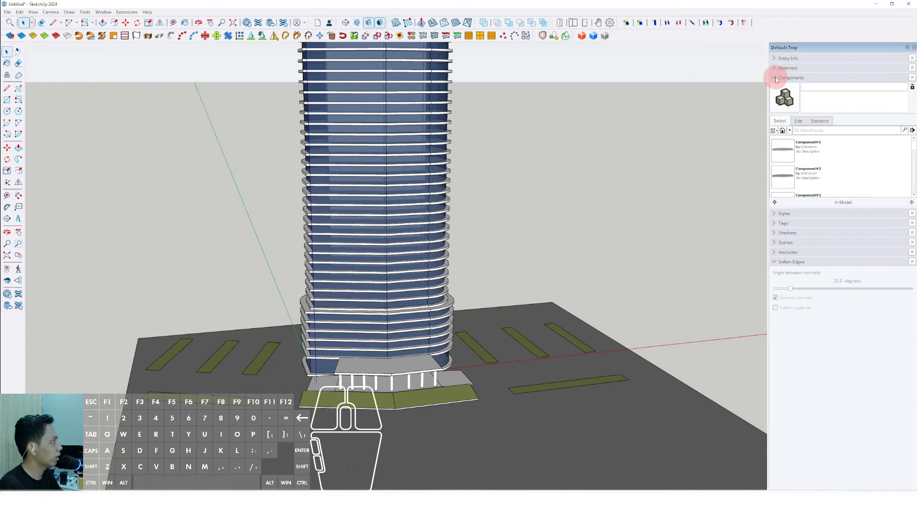
left_click(783, 130)
left_click(802, 149)
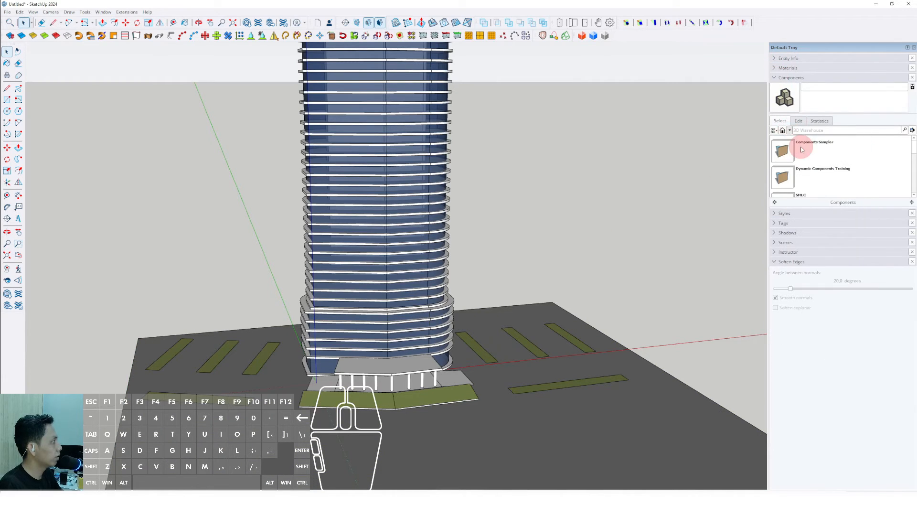
left_click(783, 149)
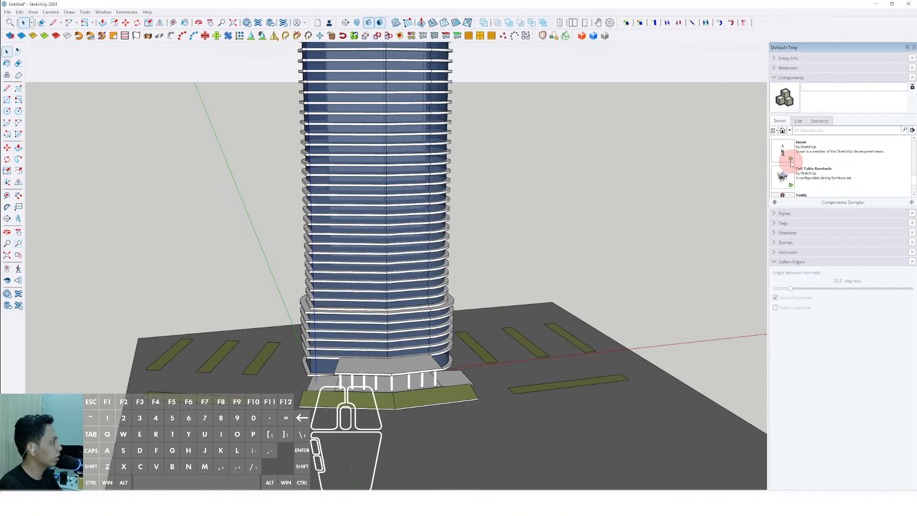
left_click(783, 151)
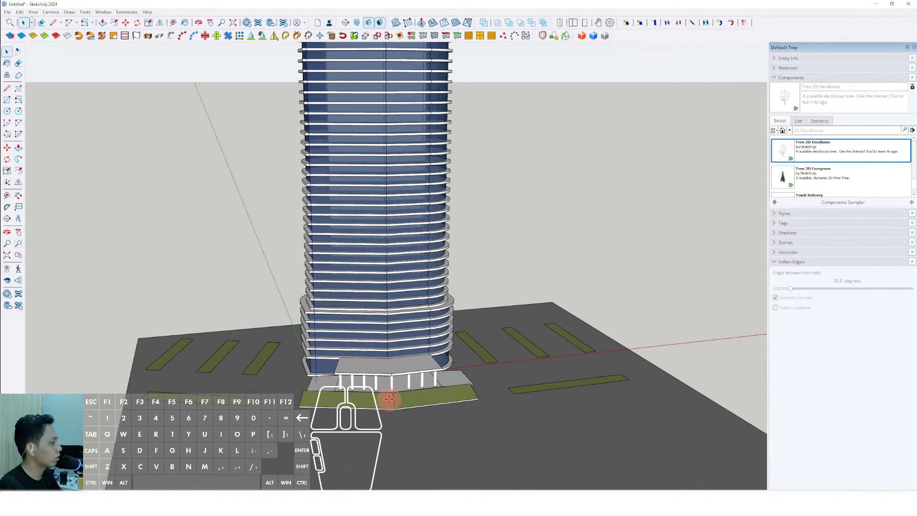
scroll(268, 349, "up", 6)
left_click(332, 358)
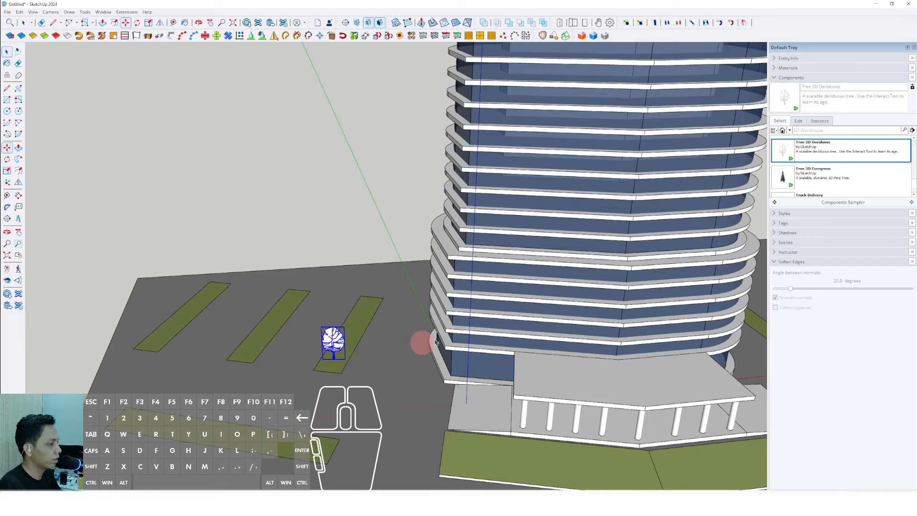
- Paint the tree with Translucent Glass Dark Green from Glass and Mirrors
left_click(776, 77)
left_click(783, 68)
left_click(792, 120)
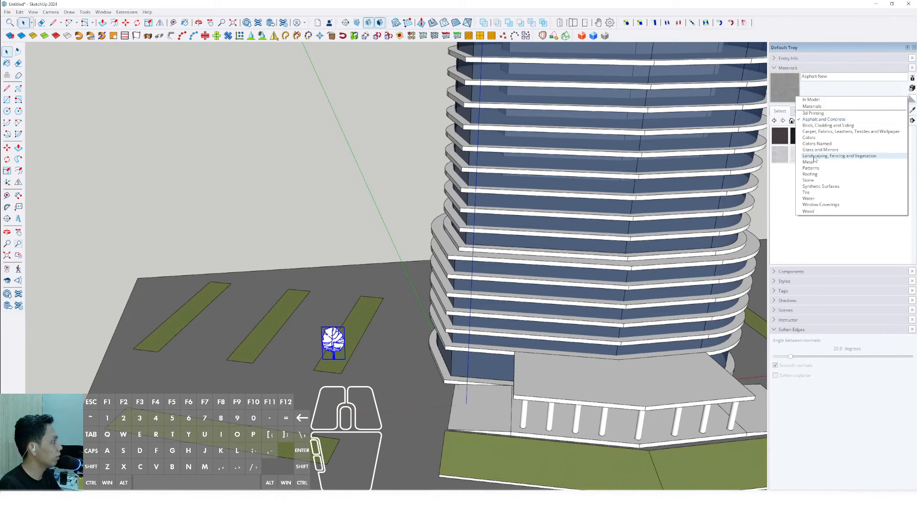
left_click(820, 149)
left_click(873, 136)
scroll(340, 334, "up", 2)
left_click(340, 331)
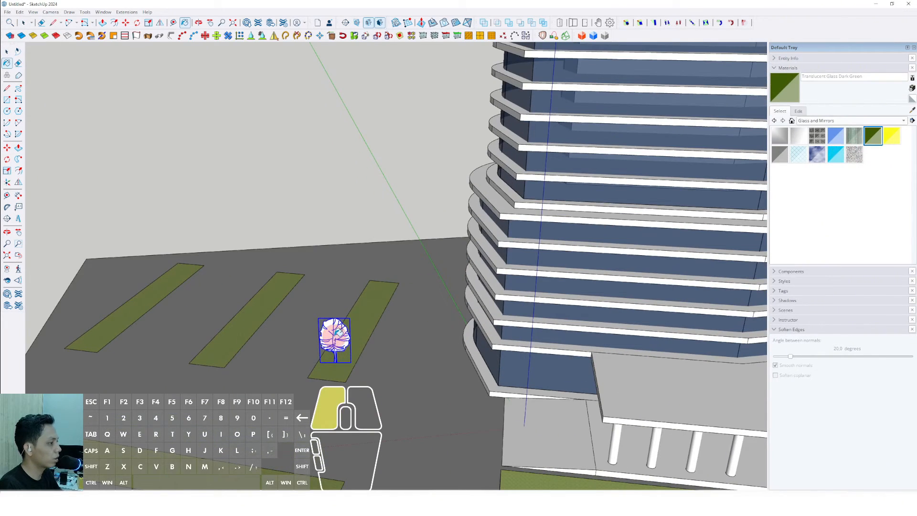
- Move the tree to the near end of its planter strip
scroll(336, 353, "up", 2)
middle_click_drag(334, 364, 331, 389)
scroll(340, 358, "up", 2)
key("m")
left_click(342, 357)
left_click(308, 383)
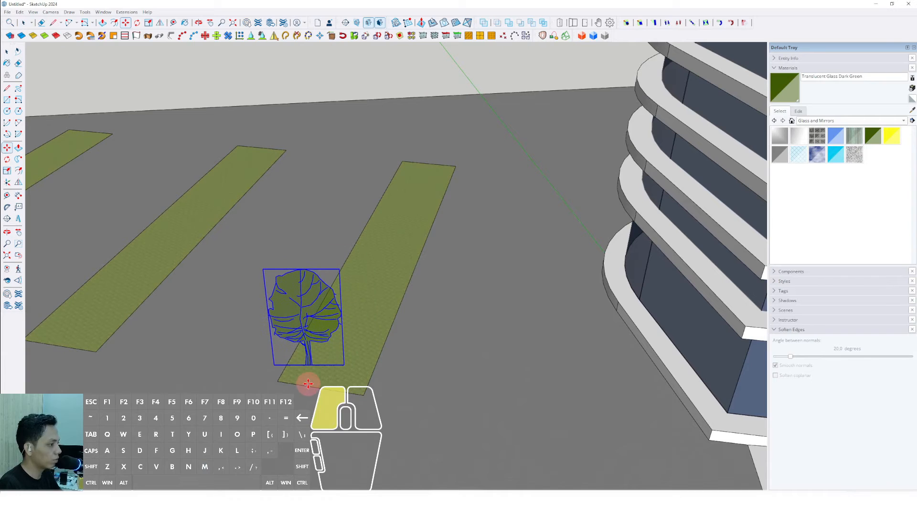
- Copy the tree along the planter strip to make a row of three trees
left_click(327, 376)
key("ctrl")
left_click(401, 297)
middle_click_drag(409, 264, 420, 374)
left_click(449, 342)
key("ctrl")
left_click(465, 266)
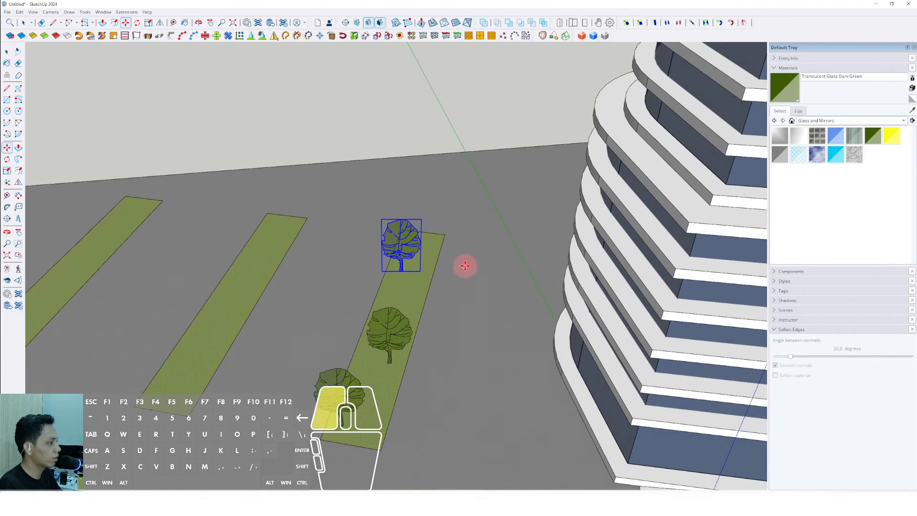
- Copy trees onto the neighbouring planter strips
left_click(409, 282)
key("ctrl")
scroll(438, 282, "up", 1)
middle_click_drag(397, 294, 443, 290)
left_click(410, 262)
left_click(405, 267)
key("ctrl")
scroll(395, 313, "down", 2)
key("ctrl")
left_click(401, 380)
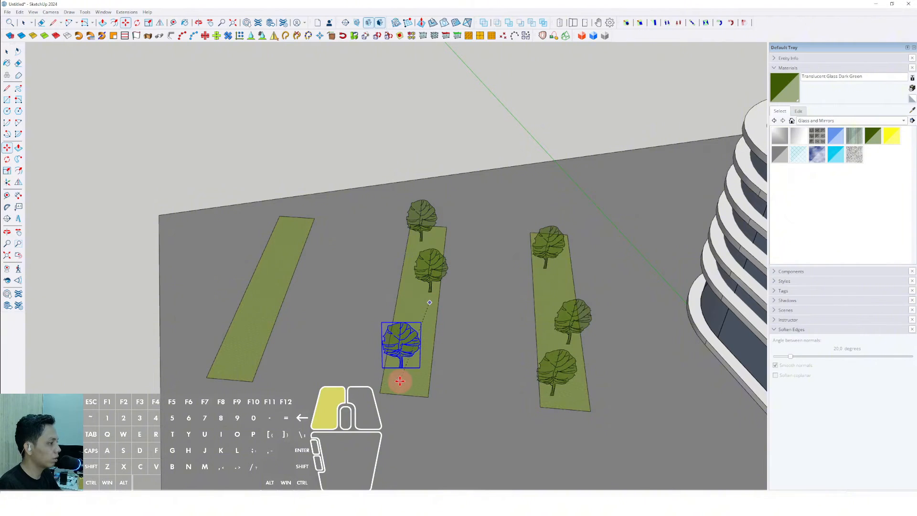
left_click(401, 380)
key("ctrl")
- Copy trees onto the remaining planter strip and the long front planter
scroll(221, 373, "up", 1)
left_click(224, 379)
left_click(236, 370)
key("ctrl")
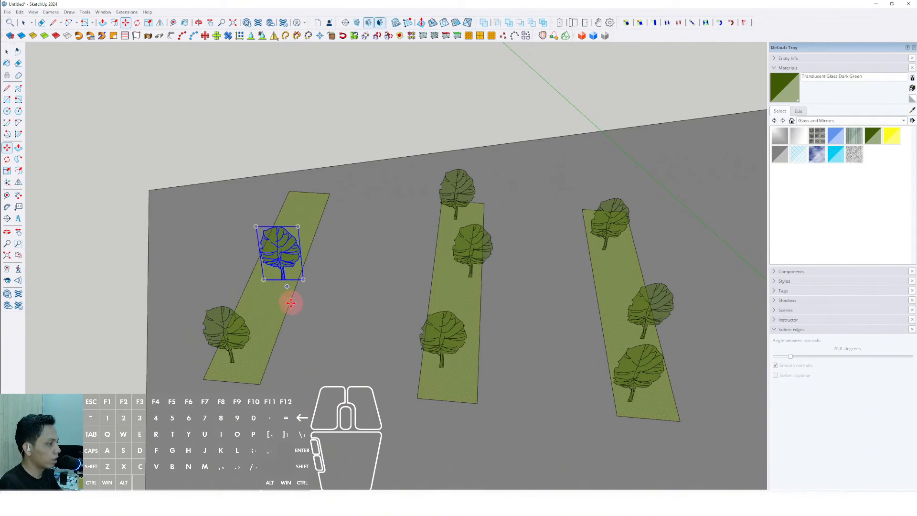
middle_click_drag(311, 213, 319, 285)
left_click(326, 313)
key("ctrl")
left_click(320, 323)
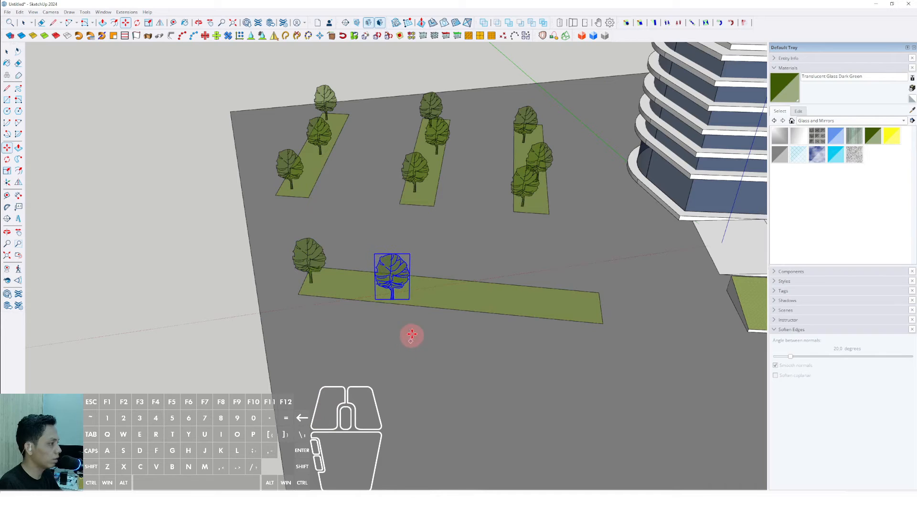
- Copy trees at intervals along the long front planter
left_click(412, 336)
key("ctrl")
left_click(413, 330)
left_click(591, 342)
key("ctrl")
left_click(579, 337)
scroll(633, 344, "down", 1)
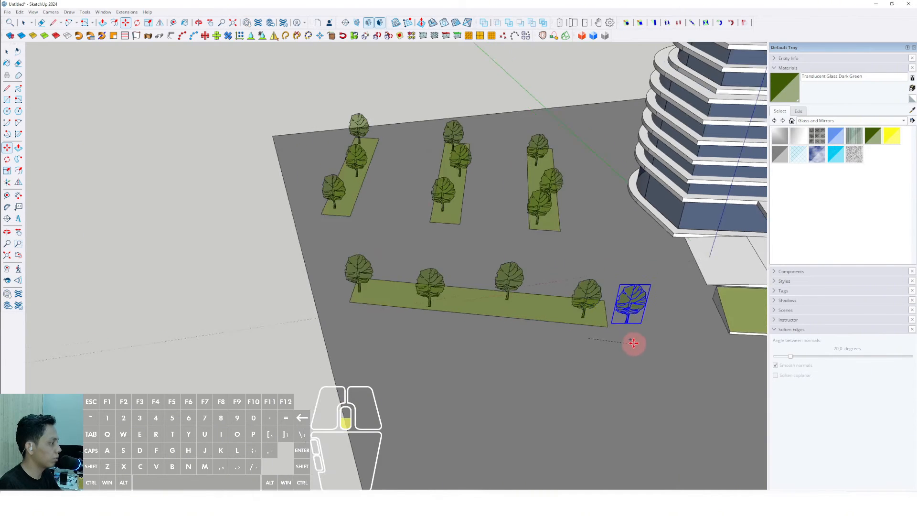
middle_click_drag(633, 344, 325, 325, "shift")
- Copy trees along the sloped grass planter in front of the podium
scroll(411, 305, "up", 1)
scroll(419, 307, "down", 2)
middle_click_drag(448, 305, 431, 327)
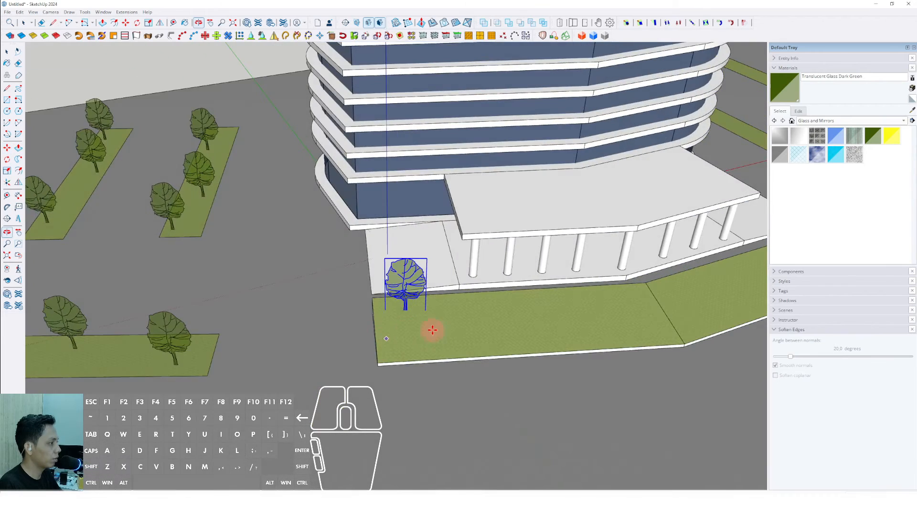
scroll(420, 311, "down", 2)
middle_click_drag(401, 277, 370, 306)
key("ctrl")
left_click(402, 335)
left_click(457, 354)
key("ctrl")
left_click(449, 332)
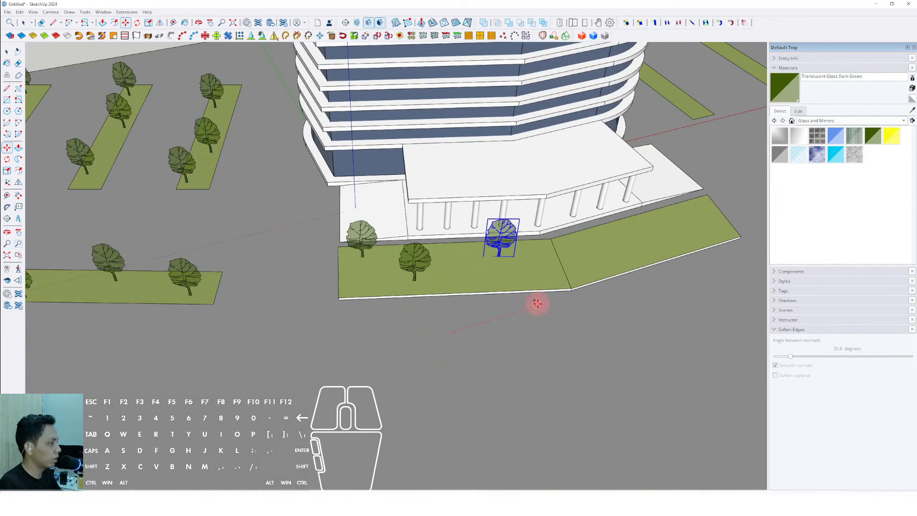
left_click(521, 295)
middle_click_drag(599, 313, 397, 342, "shift")
left_click(402, 345)
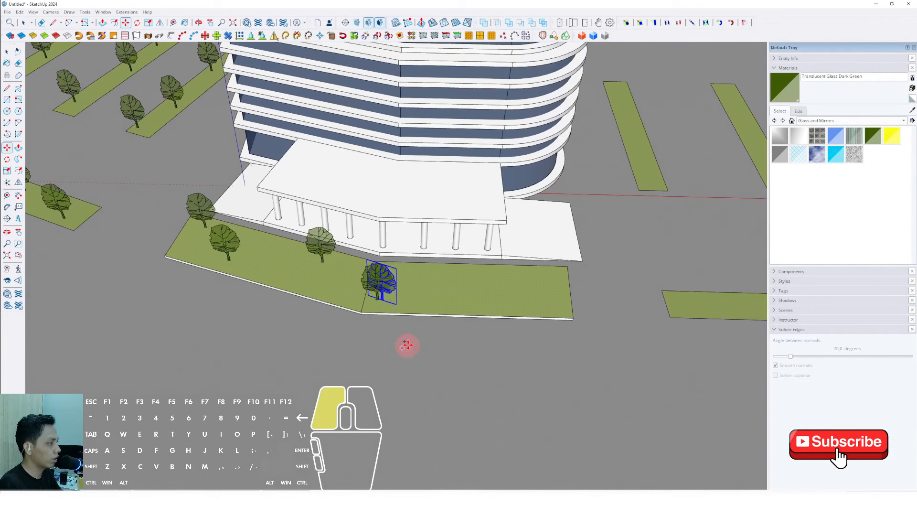
- Copy trees onto the end of the sloped planter and along the long planter beside the podium
left_click(489, 319)
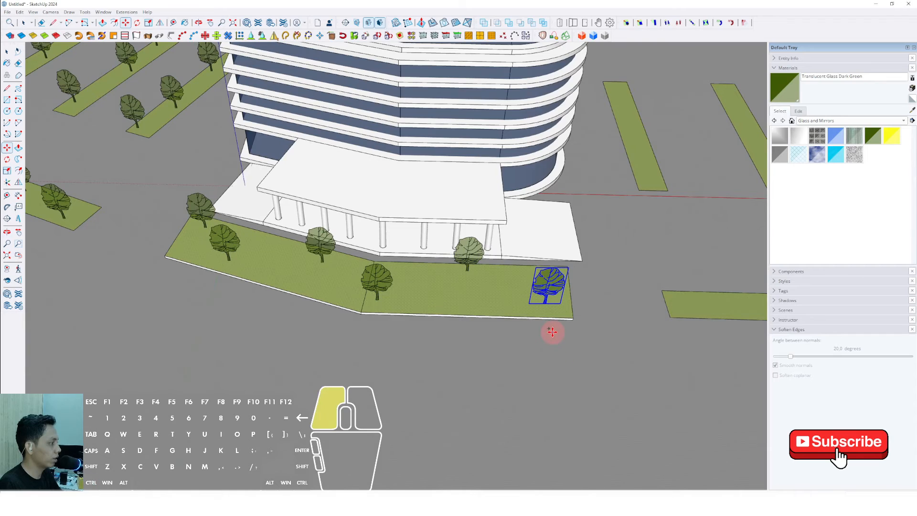
left_click(553, 332)
middle_click_drag(604, 344, 415, 323, "shift")
left_click(514, 313)
scroll(559, 306, "down", 1)
middle_click_drag(576, 305, 424, 298, "shift")
scroll(424, 299, "up", 1)
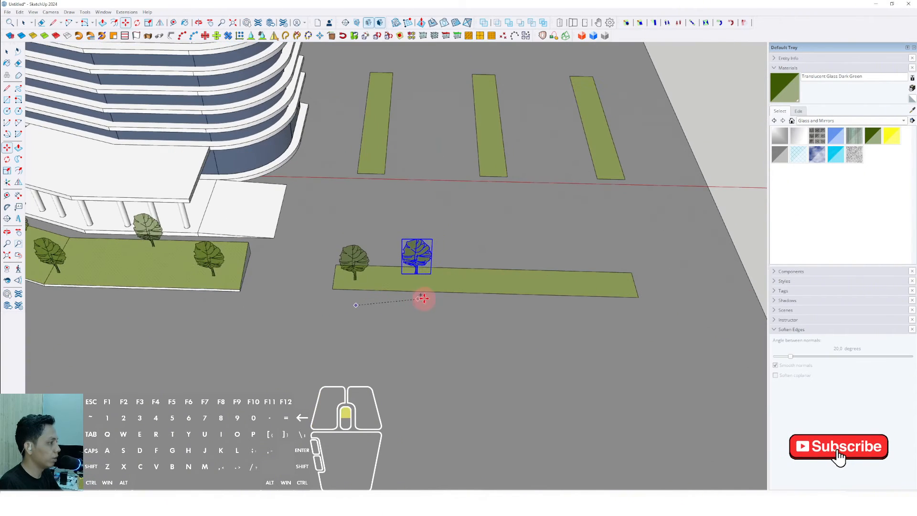
left_click(433, 298)
key("ctrl")
left_click(512, 317)
key("ctrl")
left_click(516, 318)
left_click(593, 311)
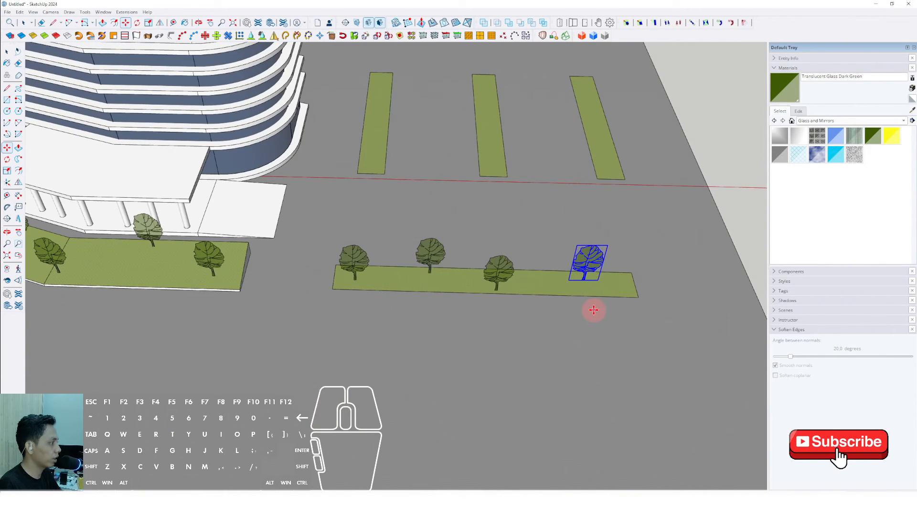
key("ctrl")
left_click(595, 311)
- Copy trees along the nearest parking-lot planter strip
middle_click_drag(661, 299, 483, 432, "shift")
scroll(479, 318, "up", 1)
middle_click_drag(487, 307, 449, 360)
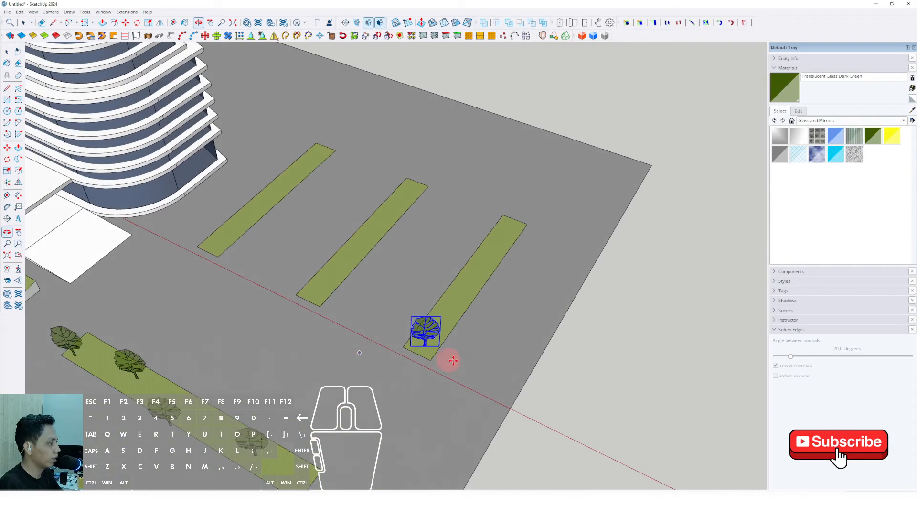
left_click(450, 361)
key("ctrl")
left_click(455, 361)
left_click(484, 317)
key("ctrl")
left_click(541, 261)
key("ctrl")
left_click(532, 264)
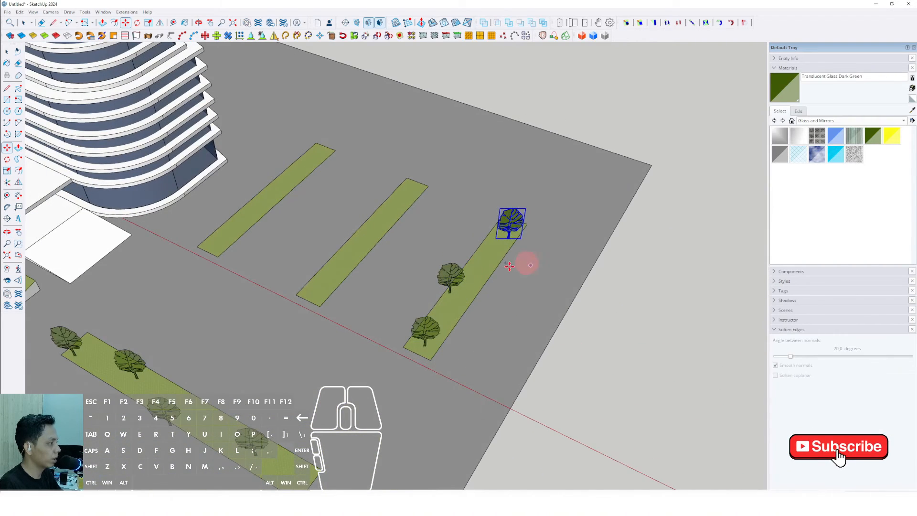
- Copy trees onto the middle and farthest parking-lot planter strips
middle_click_drag(522, 264, 544, 275)
scroll(456, 268, "up", 1)
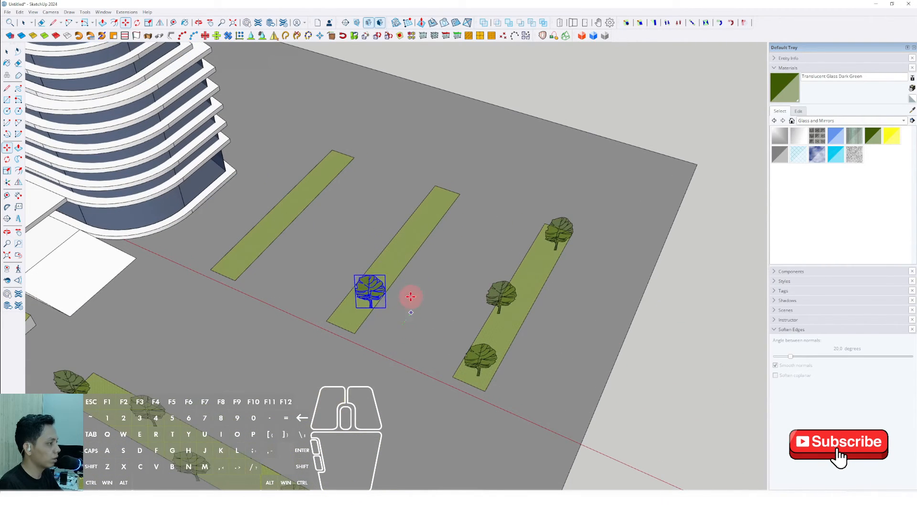
left_click(403, 309)
left_click(404, 306)
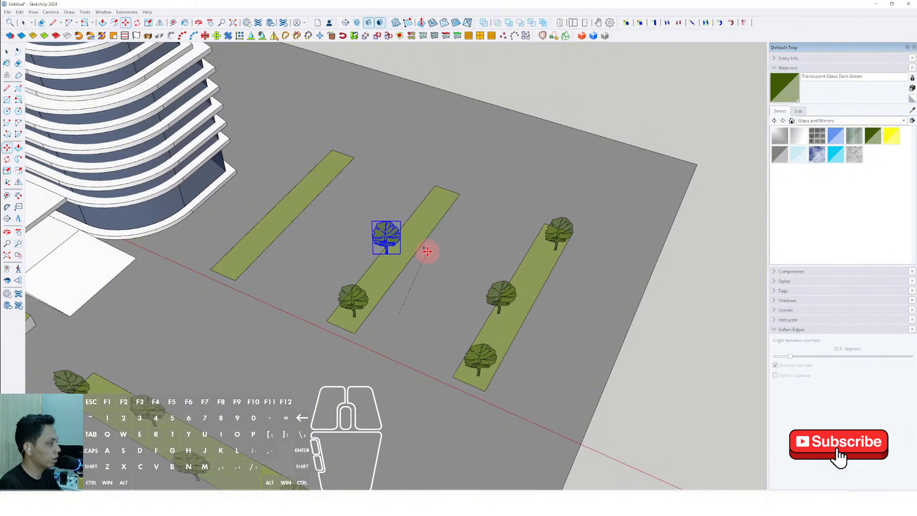
left_click(469, 222)
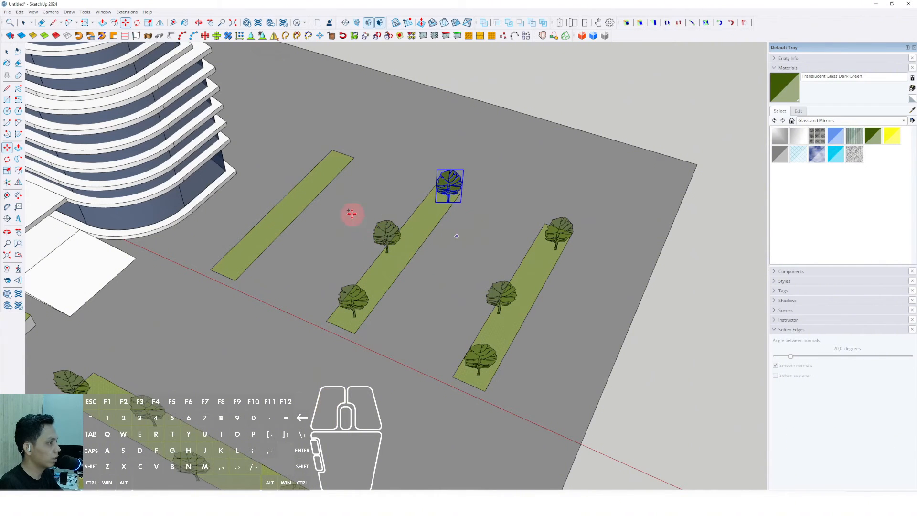
left_click(326, 196)
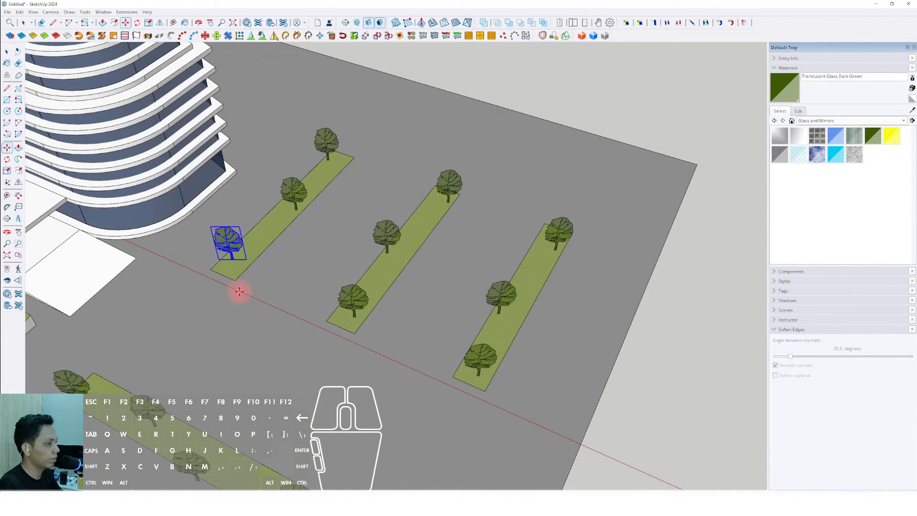
scroll(240, 292, "down", 5)
key("space")
- Turn on shadows for the model
middle_click_drag(299, 291, 459, 356)
left_click(565, 259)
middle_click_drag(414, 253, 358, 292)
middle_click_drag(359, 292, 384, 309, "shift")
middle_click_drag(384, 310, 311, 230)
scroll(411, 282, "up", 2)
scroll(397, 297, "down", 1)
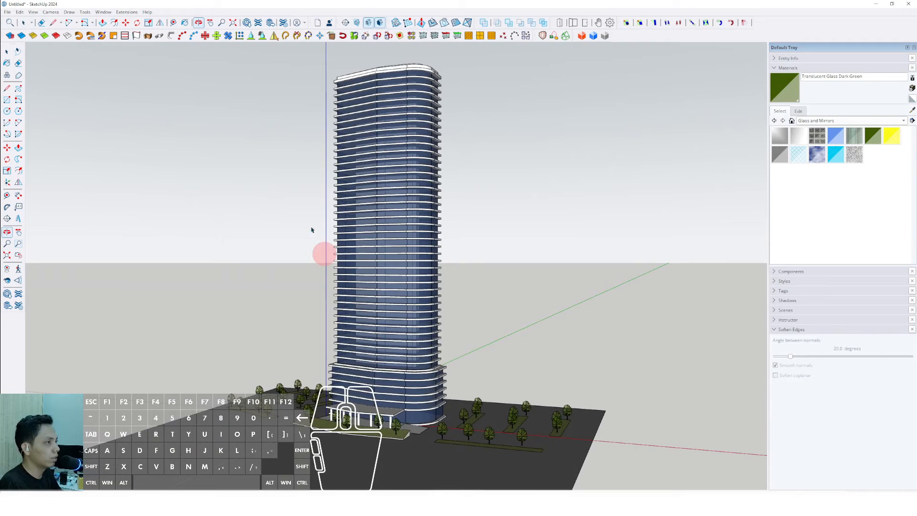
left_click(33, 13)
left_click(41, 103)
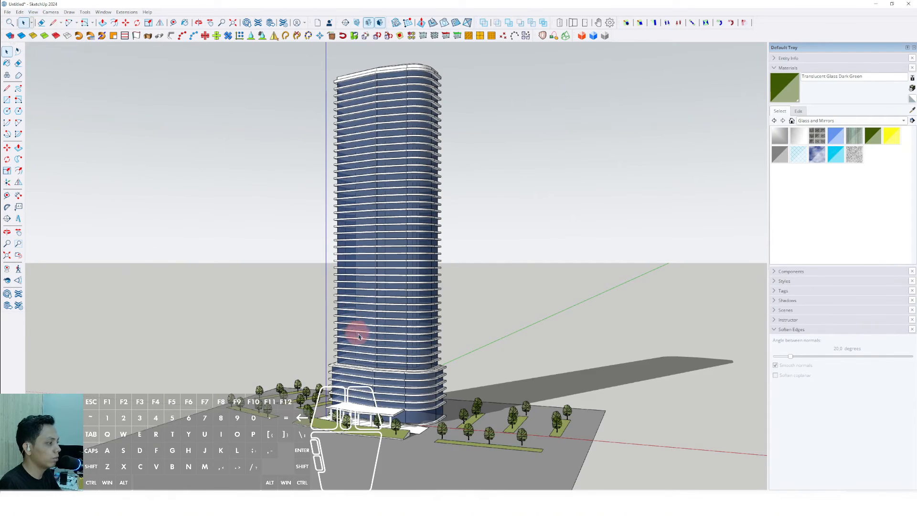
- Apply the Simple Style from the default styles
middle_click_drag(358, 331, 425, 290)
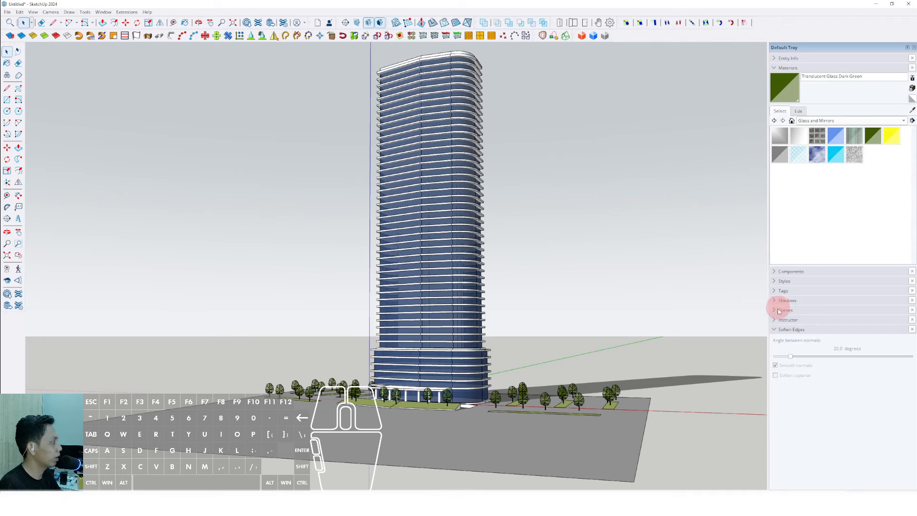
left_click(775, 282)
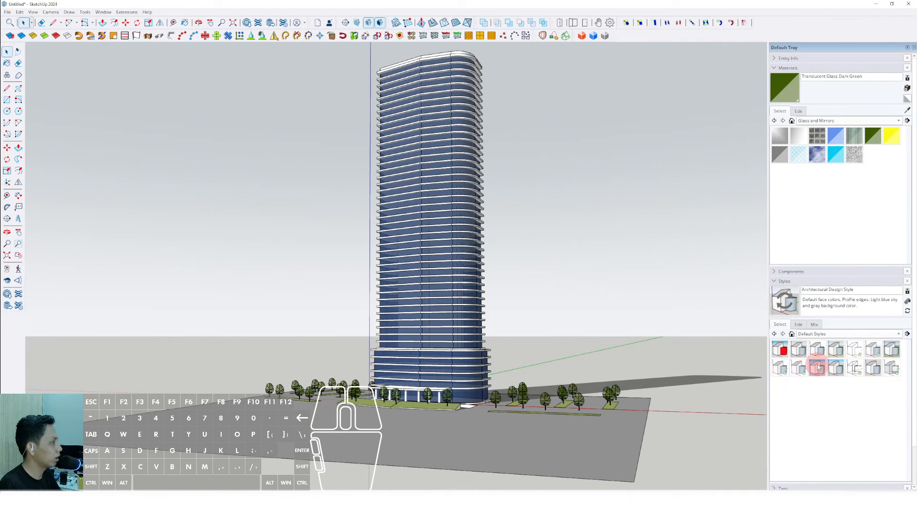
left_click(817, 367)
- Draw a rectangle on the podium-level facade and push it out into a vertical fin panel
middle_click_drag(440, 287, 474, 330)
middle_click_drag(450, 323, 368, 379)
scroll(419, 379, "up", 5)
key("r")
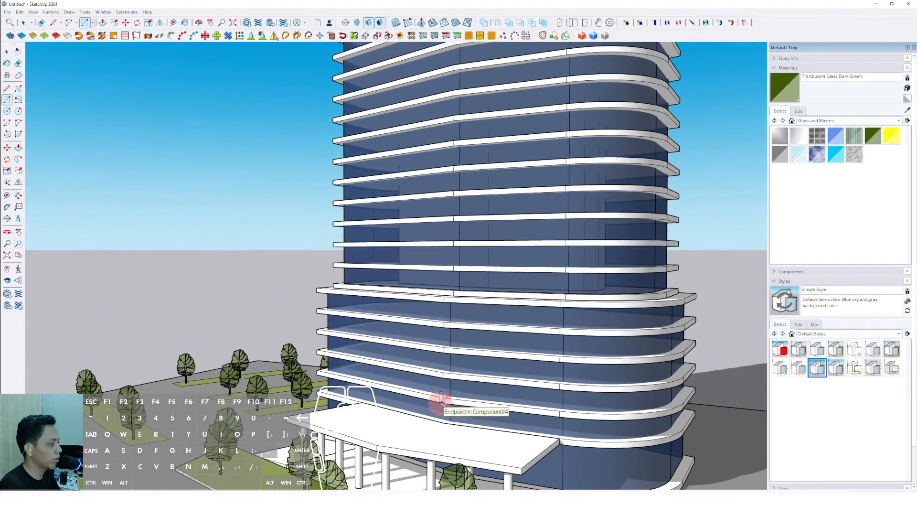
left_click(442, 399)
scroll(412, 285, "up", 1)
left_click(407, 290)
middle_click_drag(407, 290, 553, 360)
double_click(503, 293)
key("space")
scroll(502, 376, "up", 5)
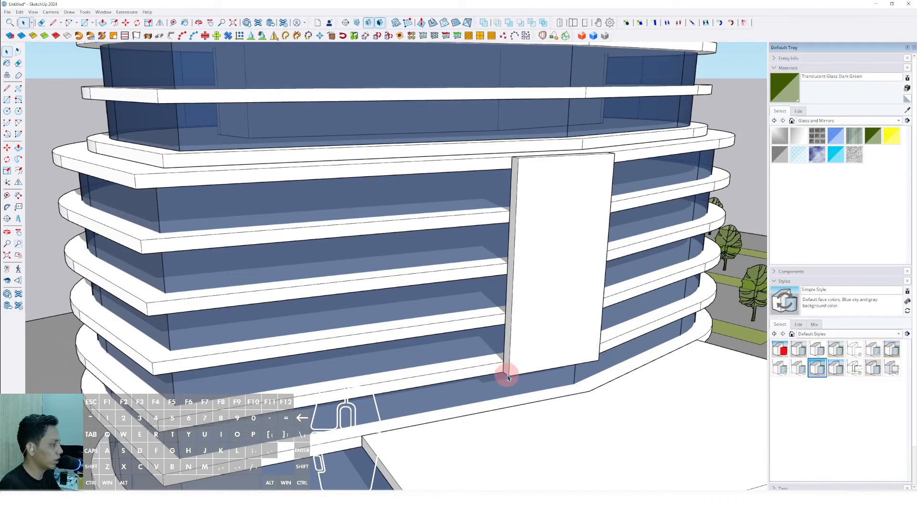
- Move the fin's bottom edge sideways to taper it
scroll(507, 376, "up", 2)
left_click(513, 372)
key("shift")
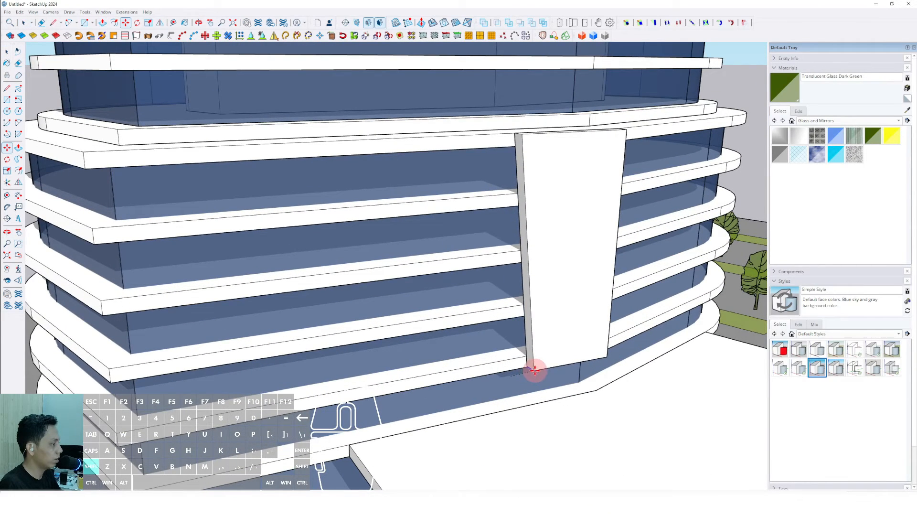
key("ctrl")
left_click(578, 362)
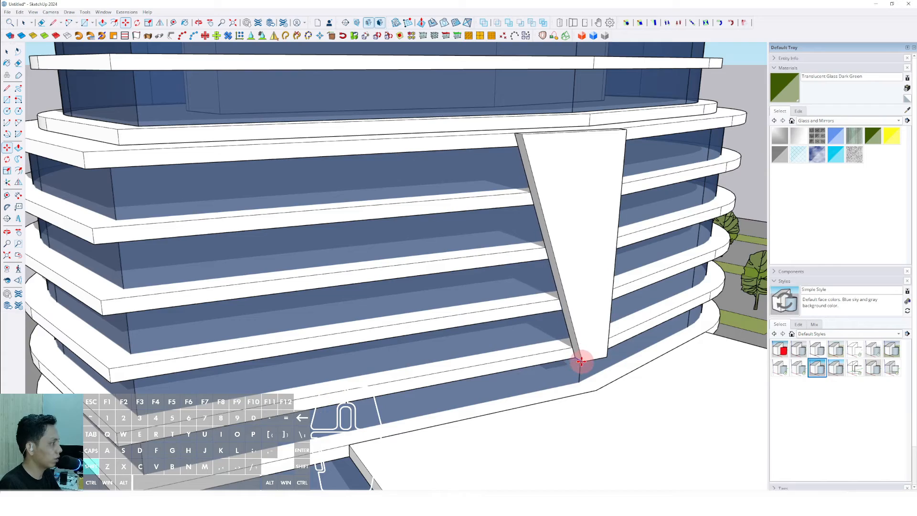
middle_click_drag(578, 363, 572, 250)
key("space")
- Make the tapered fin a group
right_click(571, 253)
left_click(593, 319)
middle_click_drag(594, 319, 505, 165)
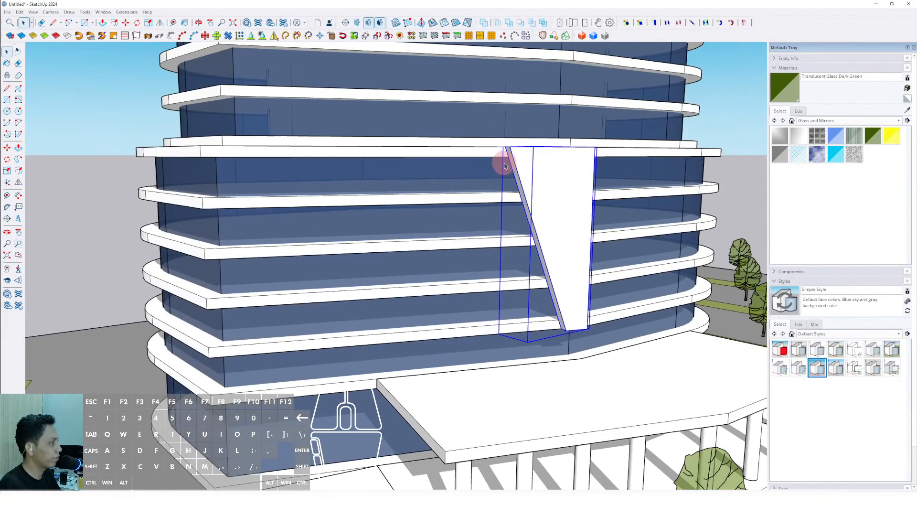
- Draw and push/pull a second rectangular fin panel beside the first
left_click(422, 337)
middle_click_drag(473, 266, 327, 276)
key("p")
key("space")
left_click(330, 278)
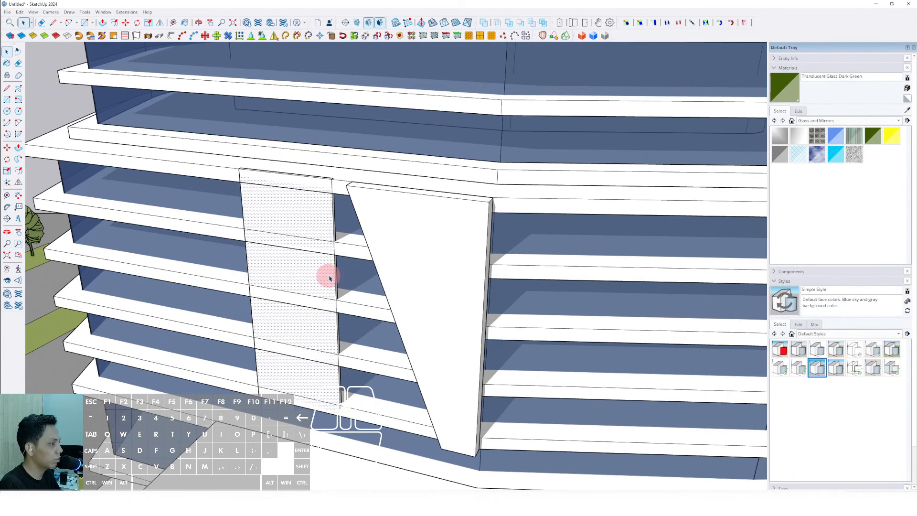
- Taper the second panel's bottom and make it a group
middle_click_drag(395, 250, 281, 275)
scroll(334, 382, "down", 5)
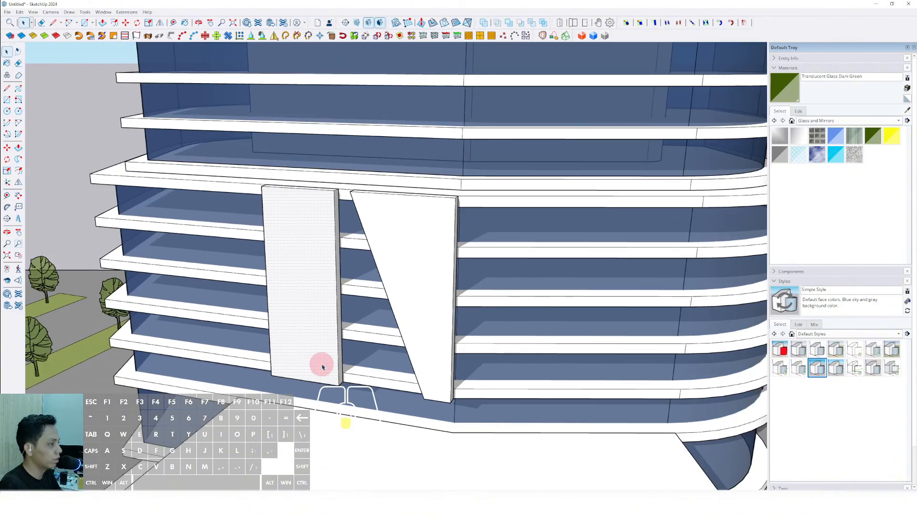
middle_click_drag(321, 364, 333, 382)
scroll(337, 374, "up", 5)
left_click(341, 378)
scroll(307, 385, "down", 5)
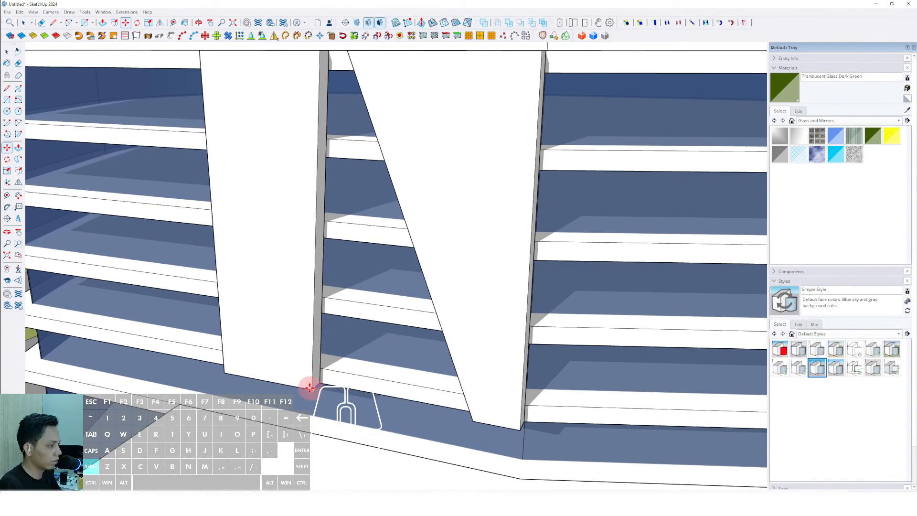
middle_click_drag(288, 376, 471, 365)
triple_click(337, 271)
right_click(337, 271)
left_click(353, 340)
- Draw a third rectangular fin panel on the facade and push/pull it out
key("r")
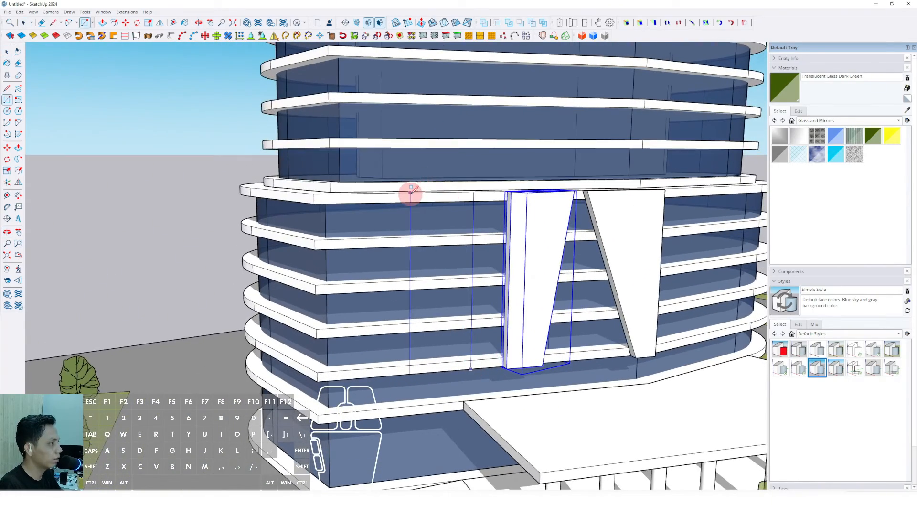
left_click(410, 193)
key("space")
middle_click_drag(411, 195, 464, 237)
key("p")
left_click(468, 224)
left_click(522, 212)
key("space")
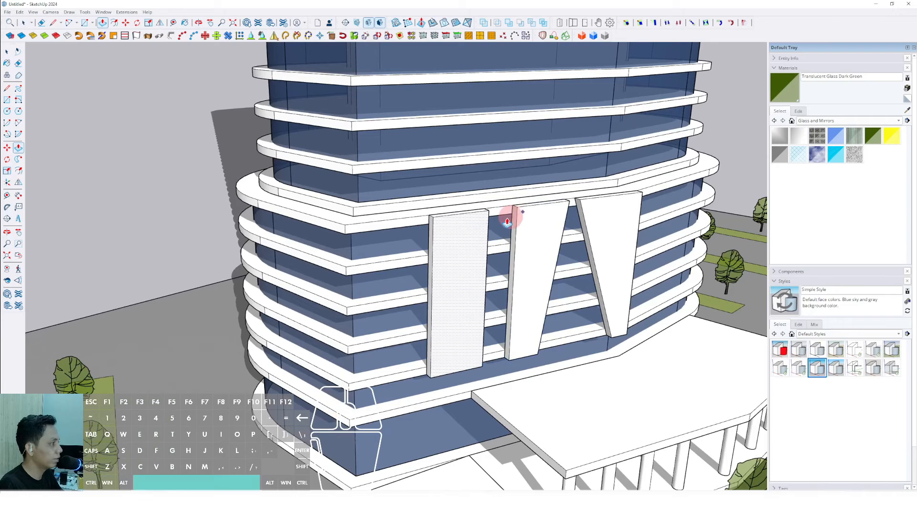
- Group the third panel and move its bottom edge to taper it
triple_click(475, 219)
right_click(462, 211)
left_click(494, 289)
middle_click_drag(495, 290, 416, 380)
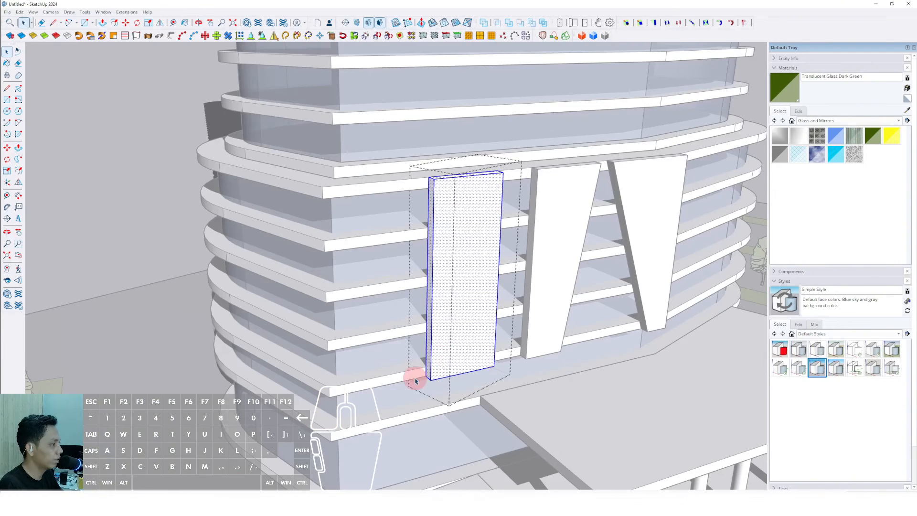
scroll(415, 380, "up", 4)
key("m")
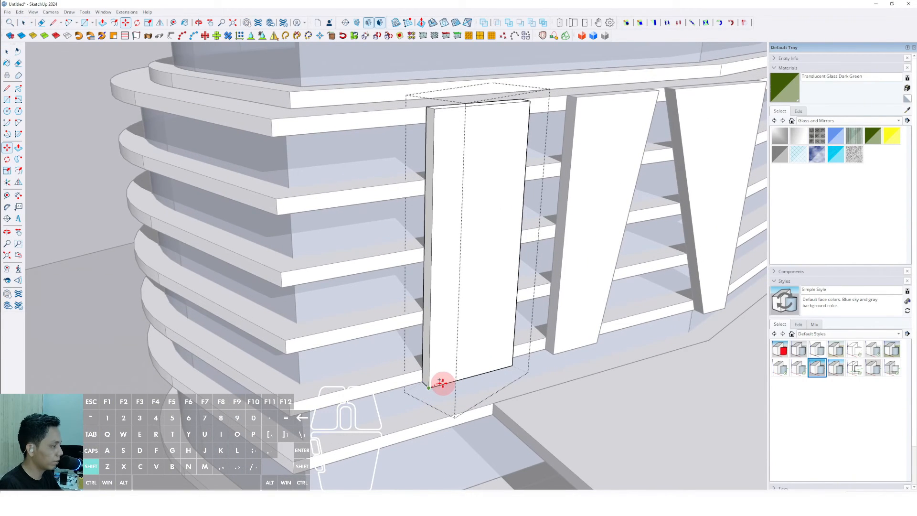
left_click_drag(441, 384, 471, 376)
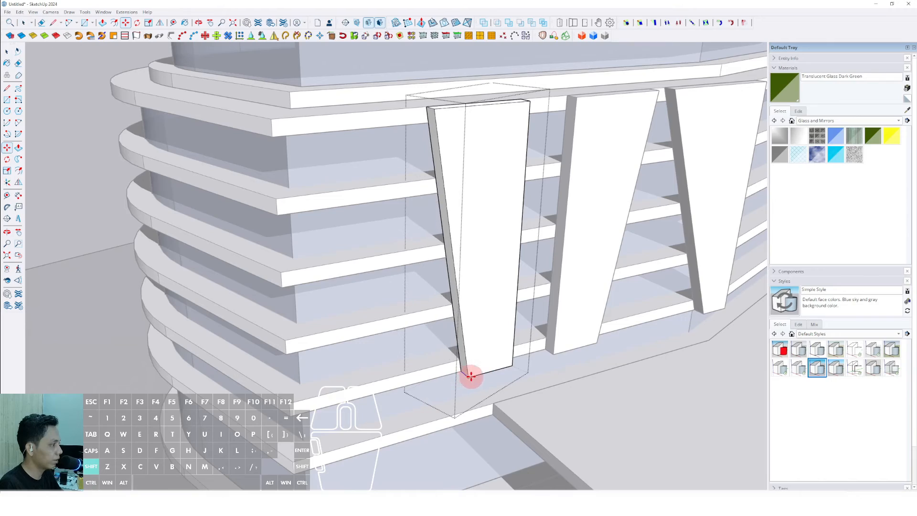
left_click(475, 375)
key("space")
- Adjust the third panel's top corner to meet the slab edge
scroll(453, 342, "down", 5)
left_click(578, 346)
middle_click_drag(579, 346, 357, 283)
scroll(411, 253, "up", 3)
double_click(411, 253)
double_click(412, 254)
left_click(384, 259)
scroll(395, 266, "up", 3)
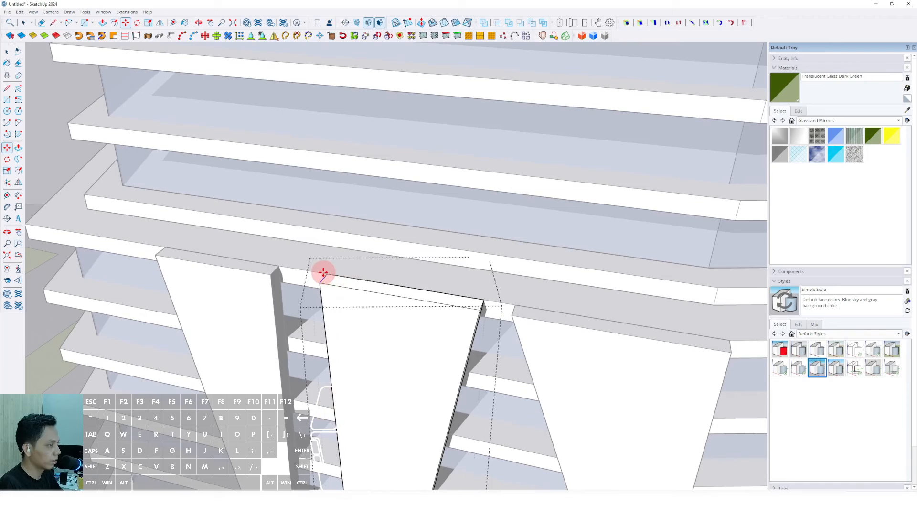
key("space")
scroll(316, 275, "down", 4)
double_click(285, 284)
double_click(288, 283)
scroll(294, 268, "up", 4)
left_click(294, 266)
scroll(295, 266, "up", 1)
middle_click_drag(295, 266, 296, 270)
key("m")
left_click(297, 271)
left_click(318, 277)
key("space")
scroll(337, 269, "down", 7)
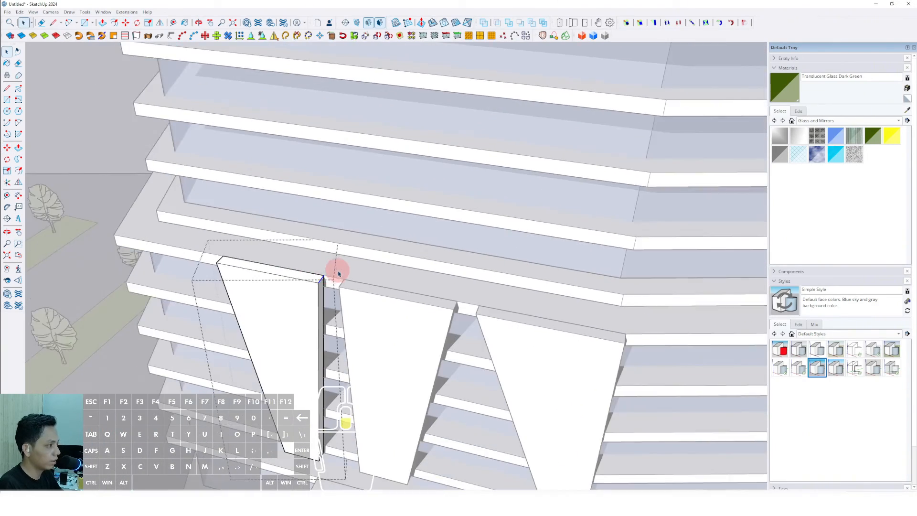
- Draw a fourth fin panel and push/pull it out
left_click(439, 231)
mouse_move(359, 321)
middle_mouse_down()
mouse_move(383, 316)
mouse_move(428, 252)
mouse_move(442, 260)
middle_mouse_up()
key("l")
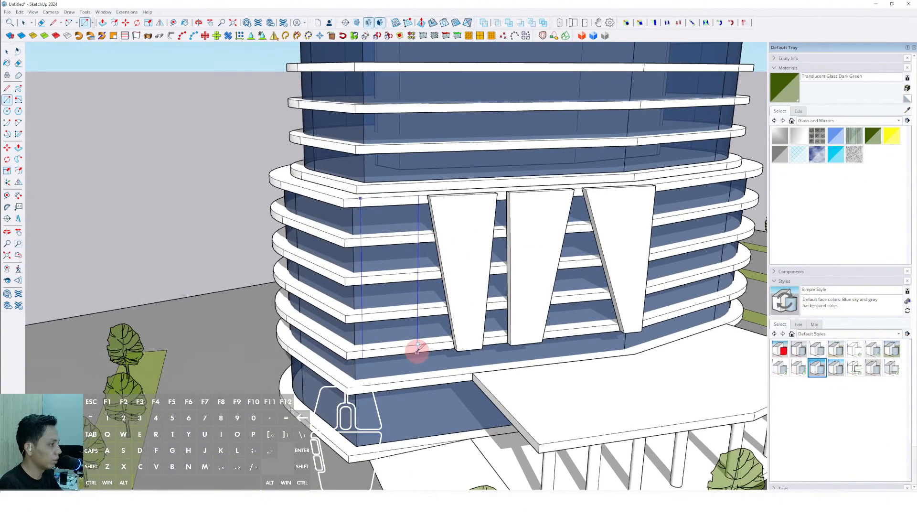
left_click(417, 347)
mouse_move(416, 344)
middle_mouse_down()
mouse_move(466, 280)
mouse_move(459, 250)
middle_mouse_up()
key("p")
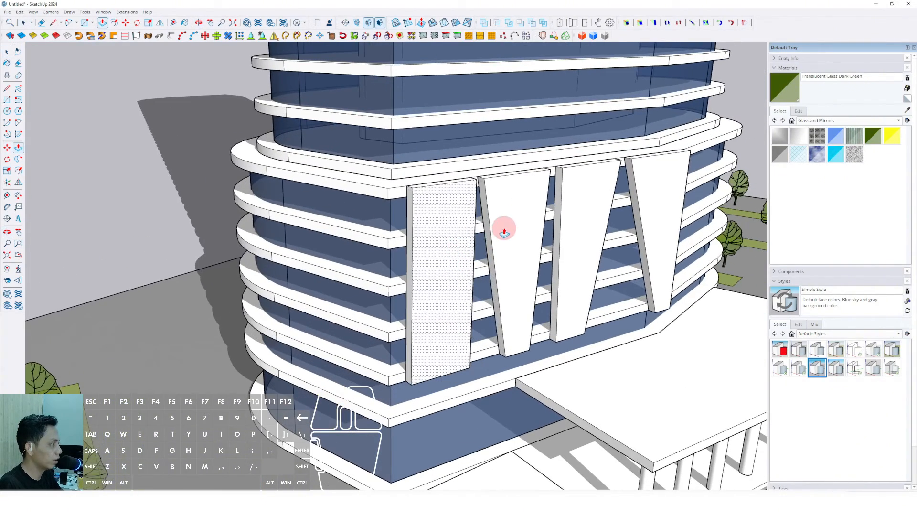
key("space")
- Make the fourth fin panel a group
scroll(420, 209, "up", 3)
scroll(416, 213, "up", 2)
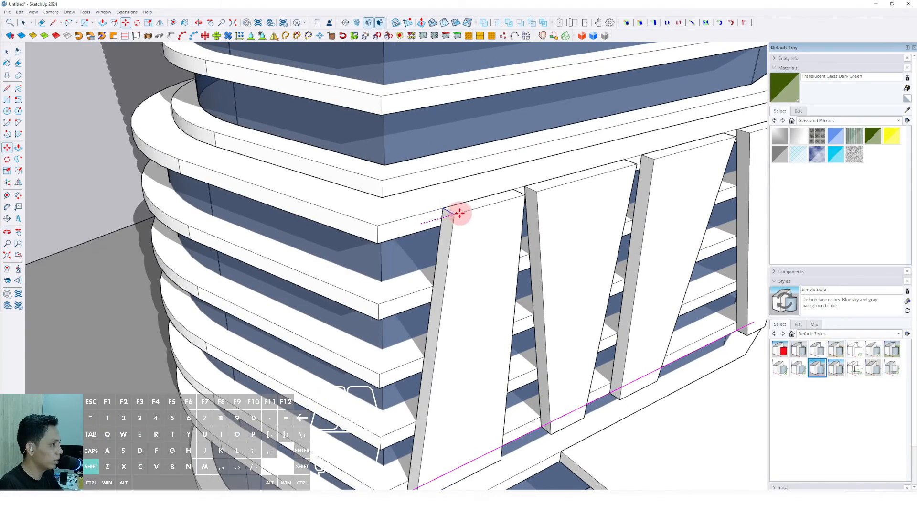
key("space")
scroll(460, 213, "down", 3)
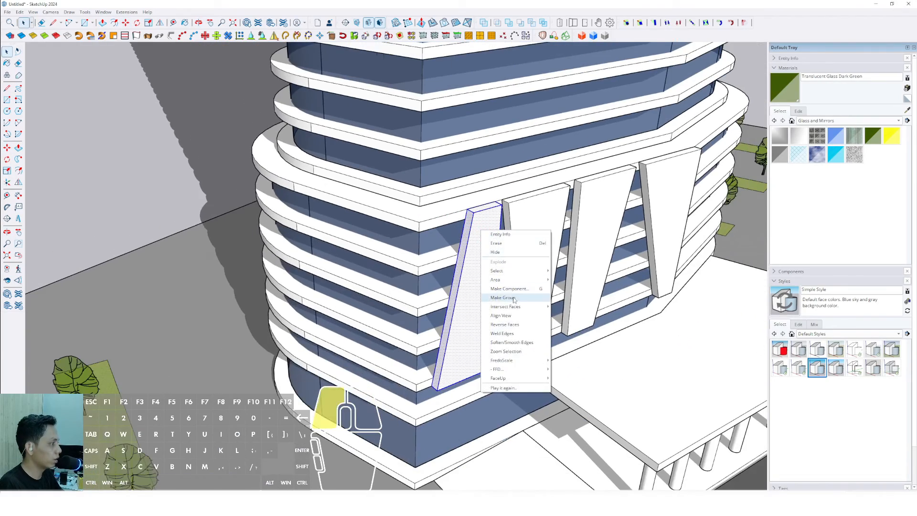
left_click(514, 299)
- Orbit and zoom around the tower to review the fin panels
scroll(484, 328, "down", 4)
middle_click_drag(485, 328, 390, 259)
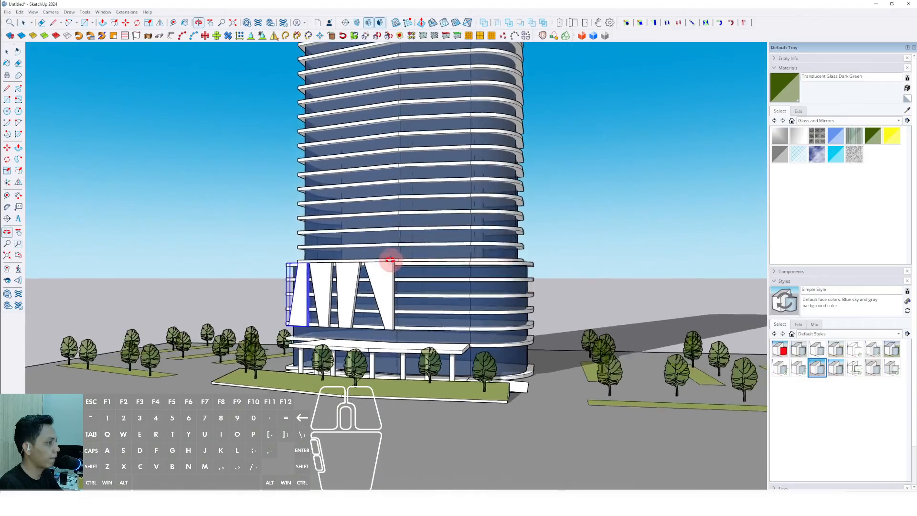
scroll(390, 259, "down", 5)
middle_click_drag(409, 317, 430, 299)
scroll(409, 317, "up", 5)
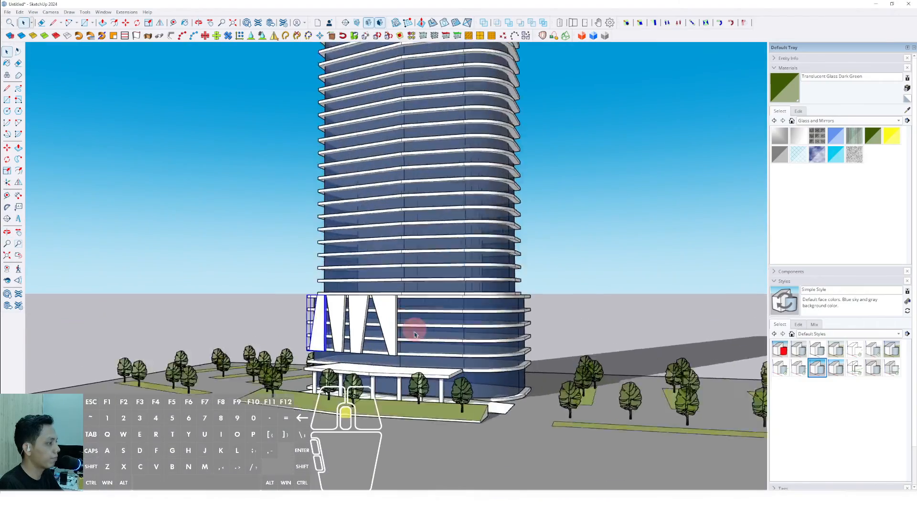
scroll(414, 334, "up", 4)
scroll(355, 377, "down", 6)
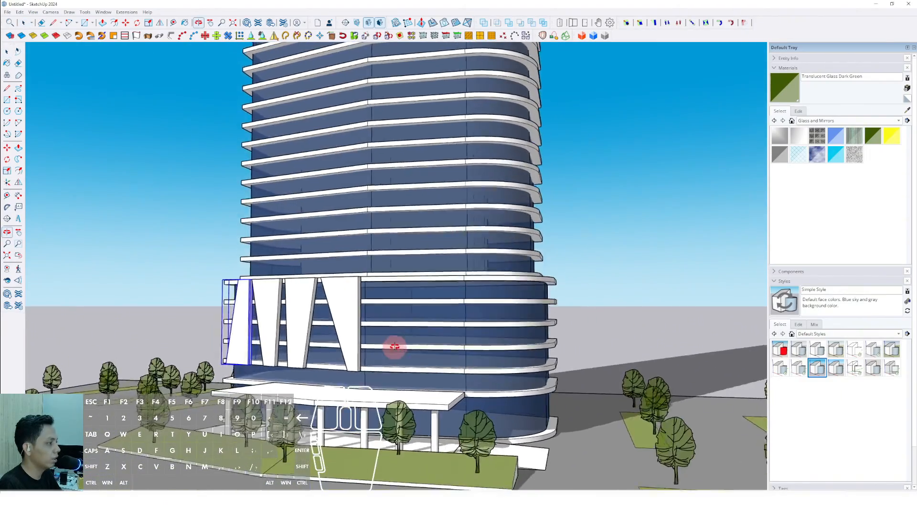
middle_click_drag(379, 337, 413, 336, "shift")
scroll(413, 336, "down", 5)
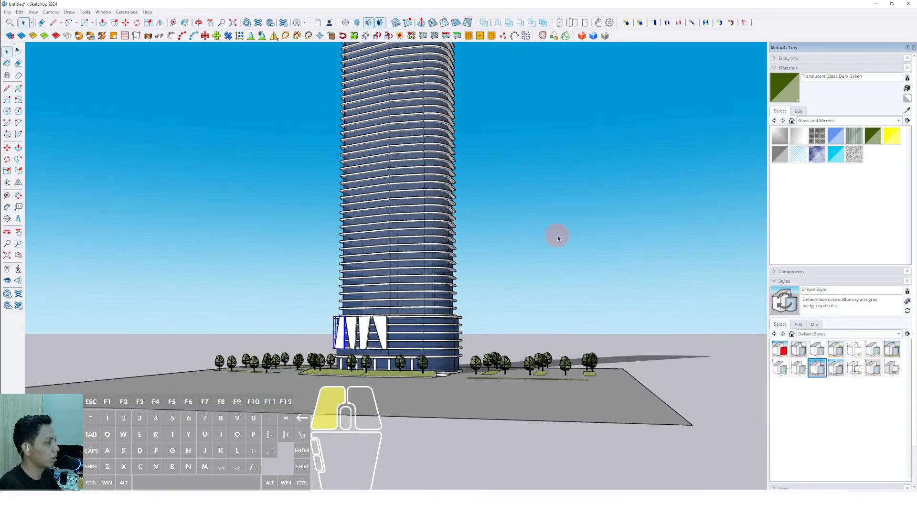
scroll(496, 301, "down", 3)
scroll(364, 337, "up", 7)
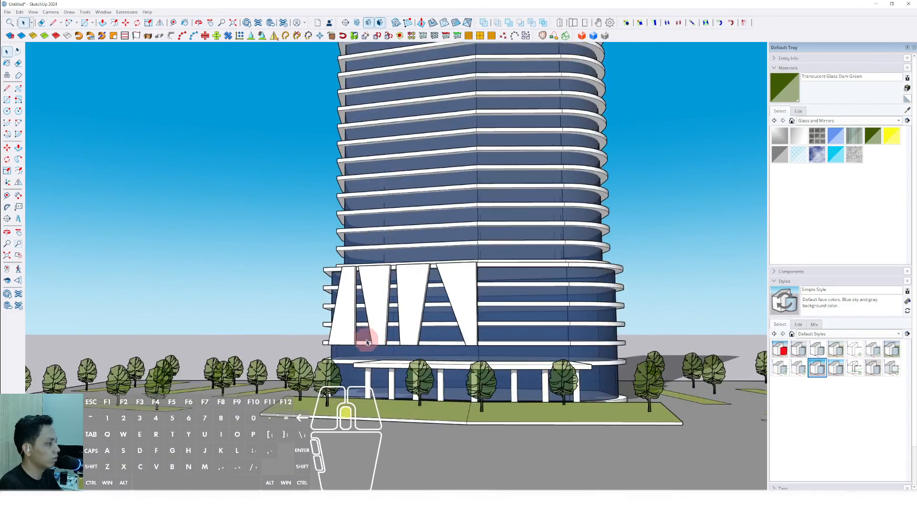
- Erase the fin panels from the facade
left_click(371, 287)
key("e")
left_click(382, 277)
key("e")
left_click(448, 263)
key("e")
left_click(505, 254)
middle_click_drag(432, 299, 544, 381, "shift")
key("e")
middle_click_drag(440, 348, 389, 333, "shift")
- Draw a diagonal line across the lower facade slabs
scroll(335, 367, "up", 2)
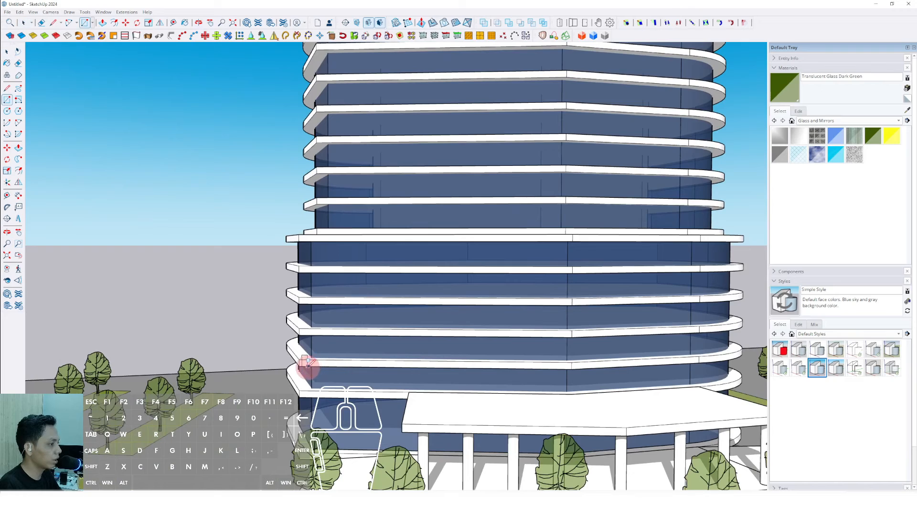
key("d")
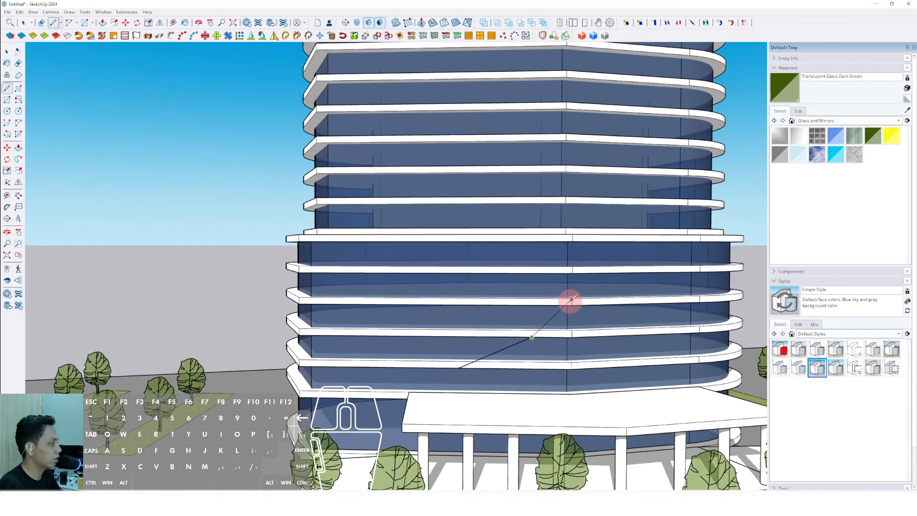
key("space")
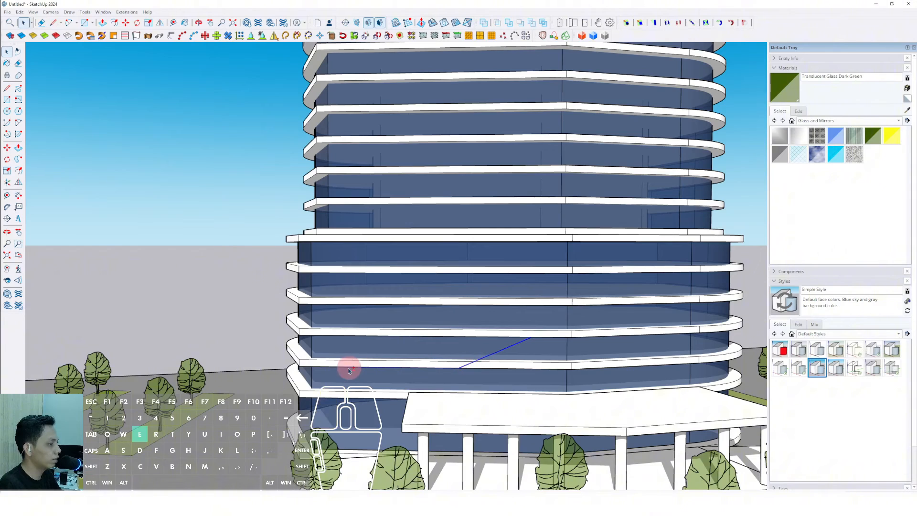
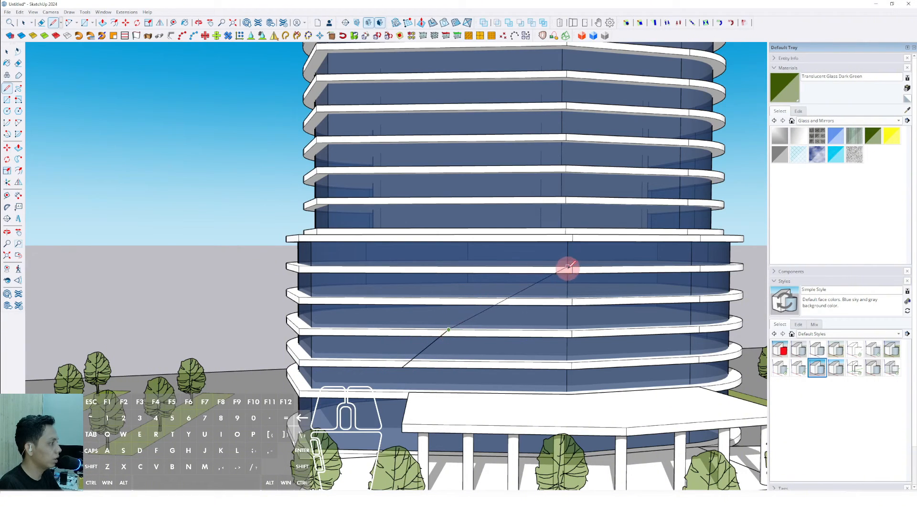
- Close the outline of the lower facade panel with vertical edges and push/pull the panel face outward
left_click(573, 234)
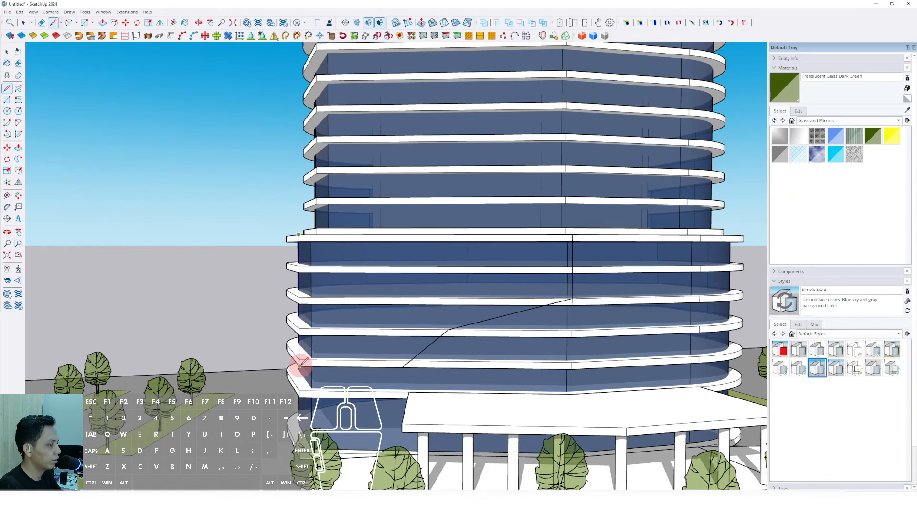
left_click(300, 365)
middle_click_drag(300, 366, 299, 327)
key("p")
left_click(375, 302)
left_click(372, 300)
key("space")
scroll(299, 271, "up", 2)
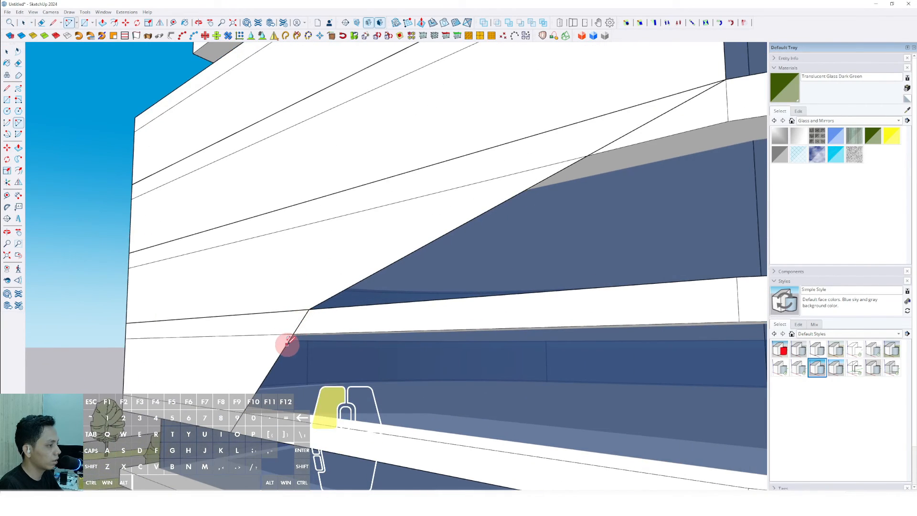
- Draw two arcs that round the corners of the panel's diagonal edge
left_click(287, 343)
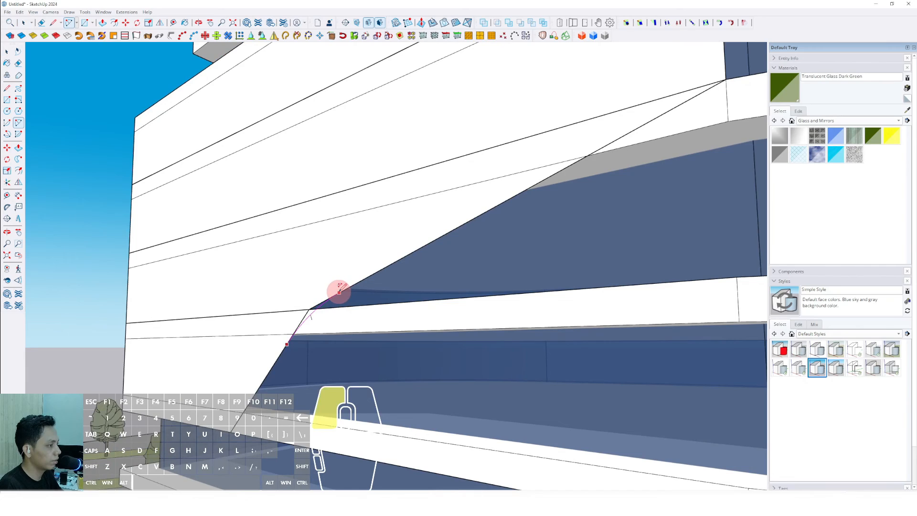
double_click(339, 292)
key("space")
scroll(338, 294, "down", 2)
middle_click_drag(334, 317, 335, 358)
scroll(460, 281, "down", 1)
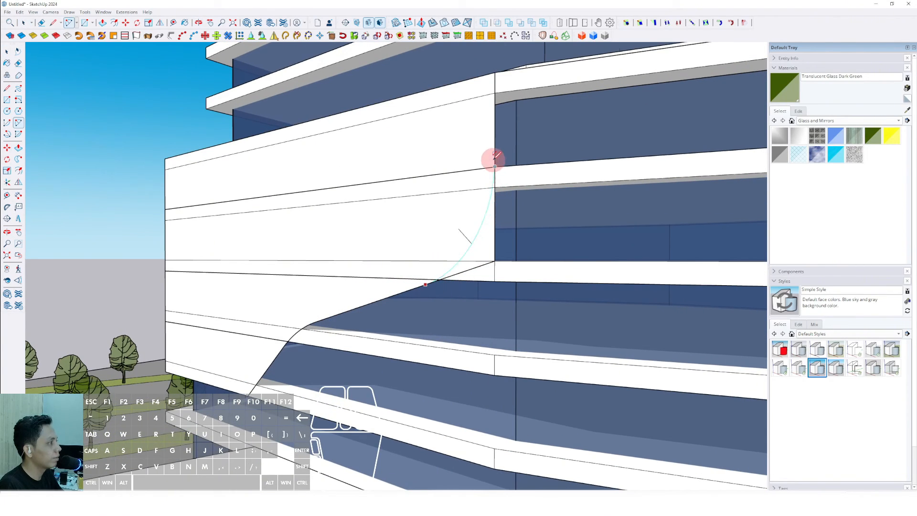
double_click(494, 156)
key("space")
- Make the S-curved facade panel a group
scroll(472, 203, "down", 2)
middle_click_drag(375, 241, 384, 296, "shift")
scroll(365, 323, "up", 1)
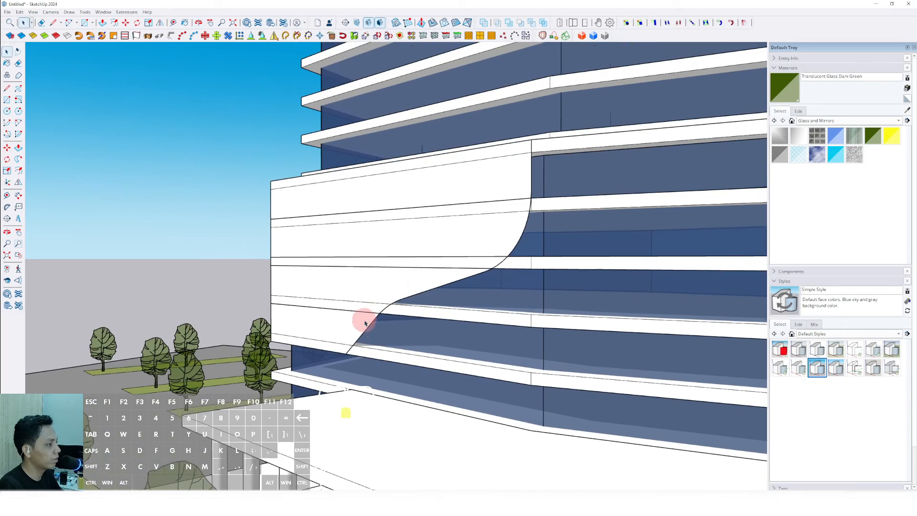
key("p")
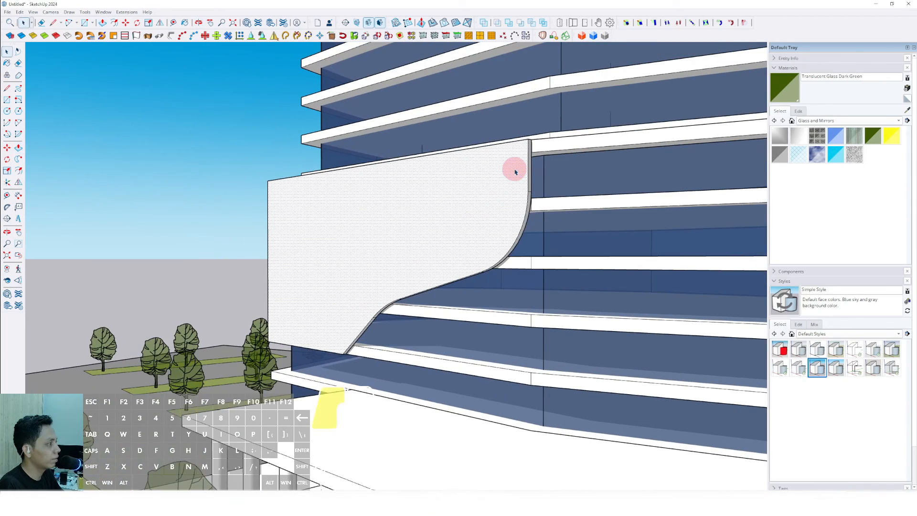
right_click(514, 172)
left_click(530, 237)
- Draw a rectangle over the podium floors on the opposite tower corner and push/pull it into a panel
scroll(417, 308, "down", 6)
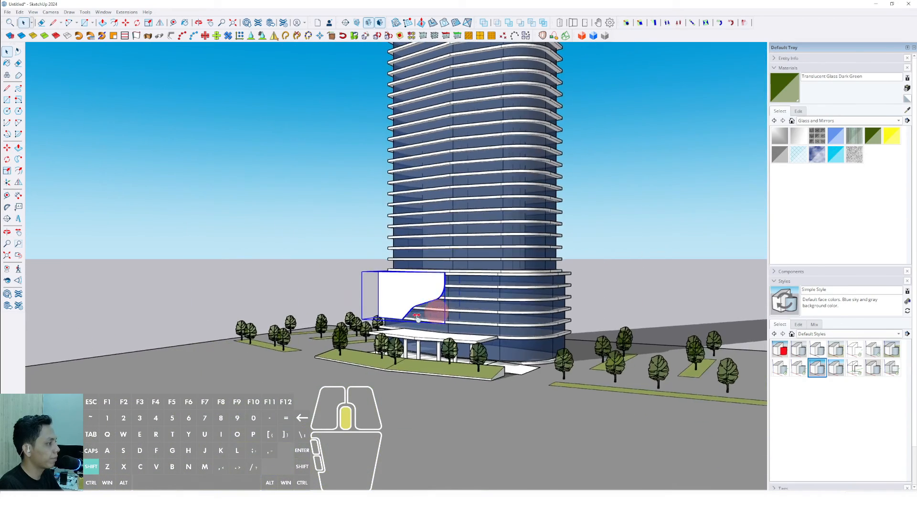
middle_click_drag(436, 311, 485, 352)
scroll(462, 319, "up", 3)
scroll(439, 360, "up", 3)
scroll(471, 350, "up", 2)
scroll(491, 359, "up", 1)
key("r")
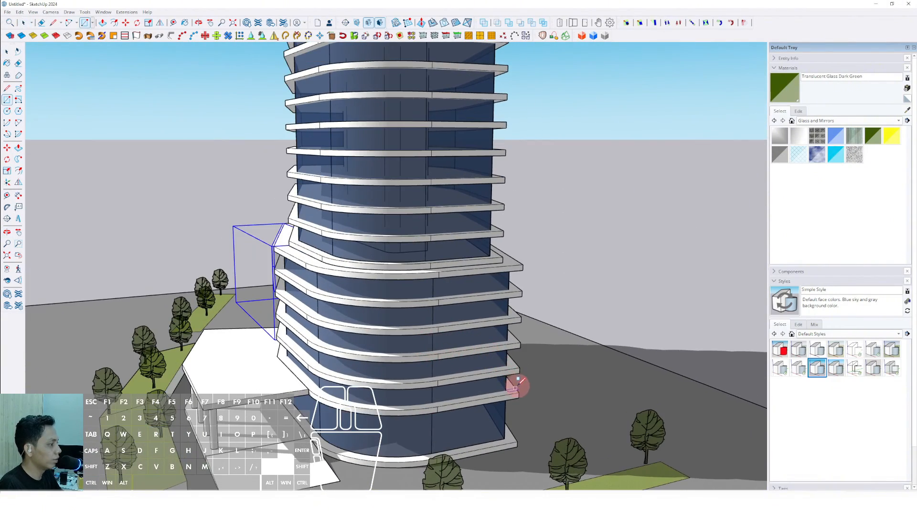
left_click(444, 269)
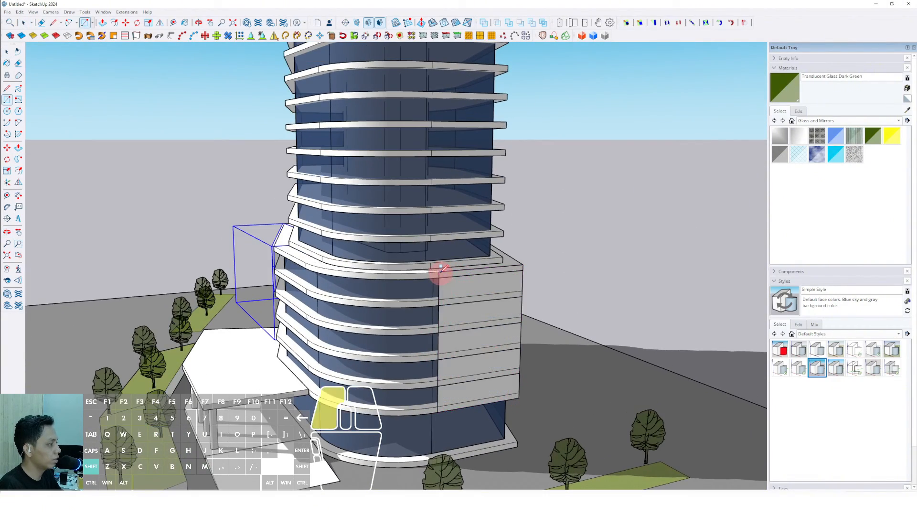
middle_click_drag(439, 266, 464, 287)
key("p")
key("space")
left_click(516, 295)
scroll(516, 295, "down", 1)
scroll(463, 288, "up", 1)
- Draw a curving cut line across the side panel, erase leftover edges and push/pull away the part beyond it
key("l")
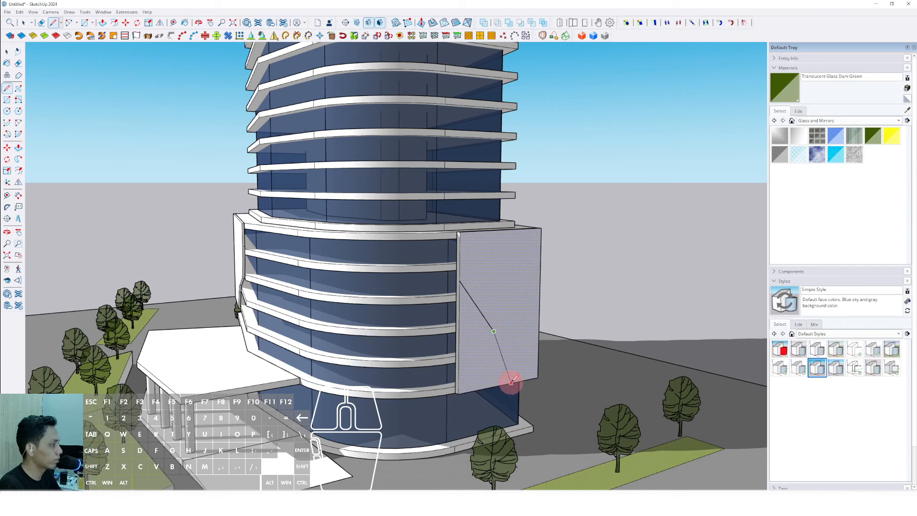
left_click(527, 377)
key("space")
middle_click_drag(526, 377, 470, 296)
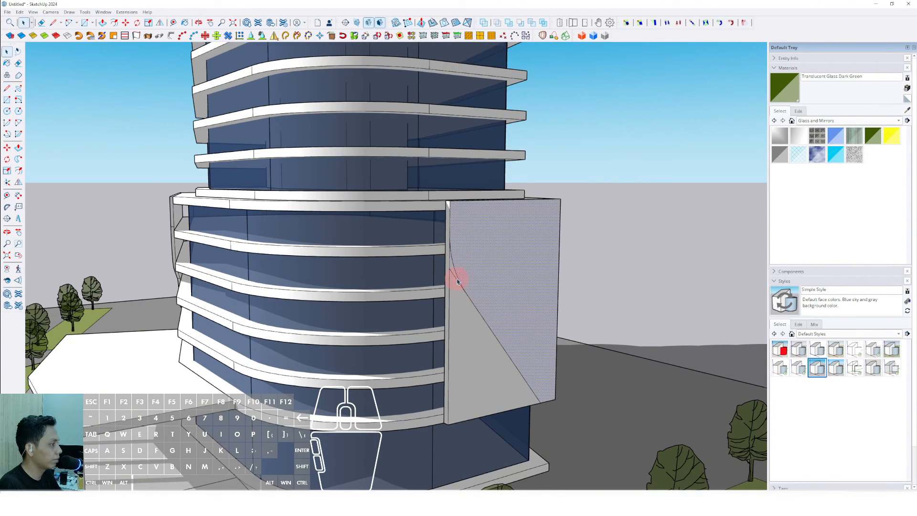
scroll(457, 282, "up", 2)
key("e")
key("p")
left_click(459, 309)
left_click(444, 269)
key("space")
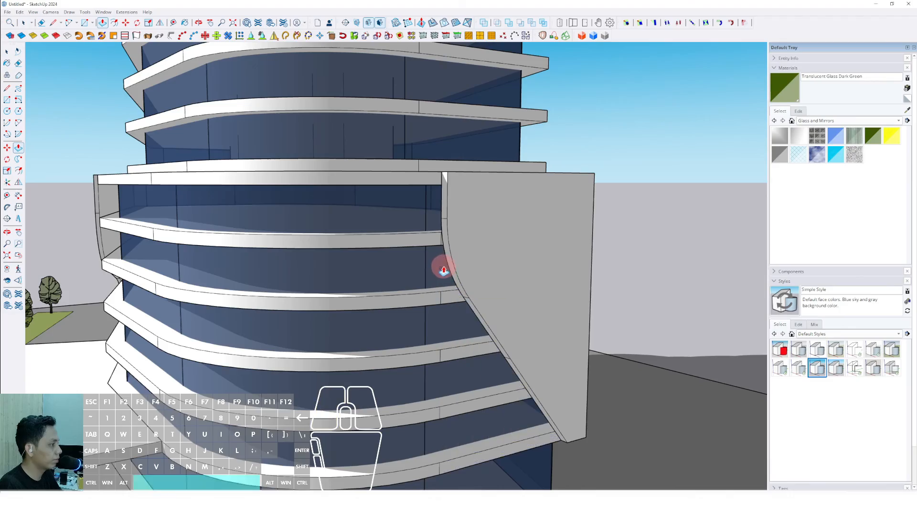
- Draw a rectangle panel on the front facade between the tower edge and the corner panel
scroll(470, 284, "down", 5)
scroll(474, 287, "down", 2)
mouse_move(429, 300)
middle_mouse_down()
mouse_move(474, 288)
mouse_move(504, 307)
mouse_move(434, 331)
mouse_move(487, 327)
mouse_move(411, 317)
mouse_move(436, 317)
mouse_move(423, 330)
middle_mouse_up()
scroll(474, 287, "down", 3)
scroll(503, 307, "down", 3)
scroll(423, 329, "up", 3)
mouse_move(422, 329)
middle_mouse_down()
mouse_move(411, 362)
mouse_move(606, 364)
middle_mouse_up()
scroll(328, 381, "up", 1)
mouse_move(327, 381)
middle_mouse_down()
mouse_move(497, 400)
mouse_move(520, 427)
middle_mouse_up()
scroll(370, 389, "up", 2)
middle_click_drag(370, 388, 406, 415)
scroll(378, 413, "up", 3)
scroll(376, 409, "up", 3)
key("r")
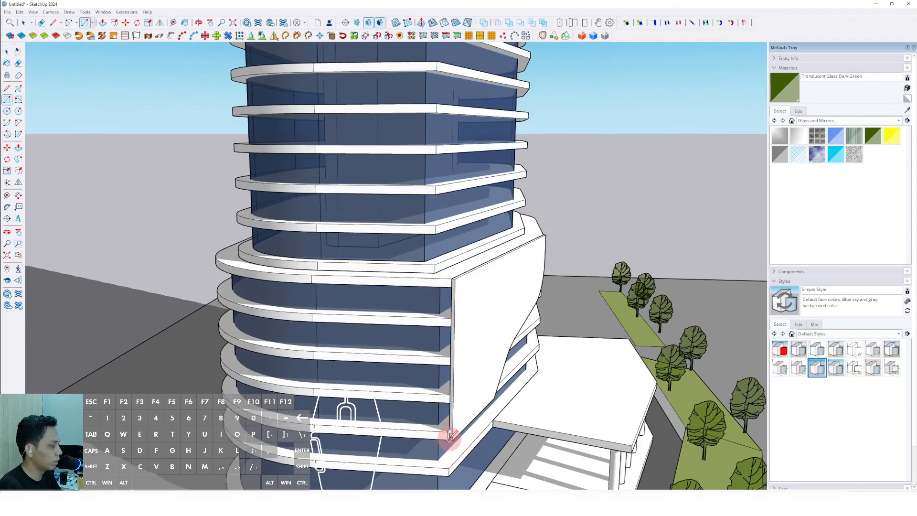
left_click(314, 278)
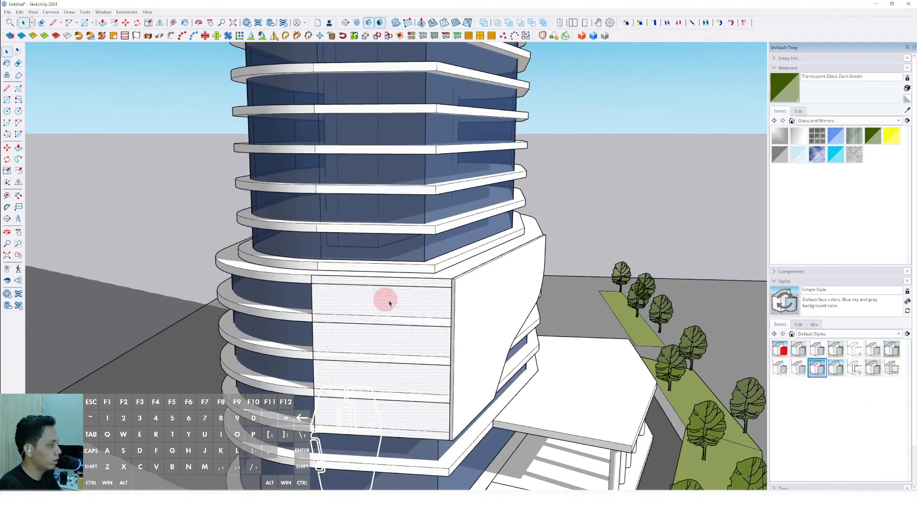
middle_click_drag(383, 300, 343, 294)
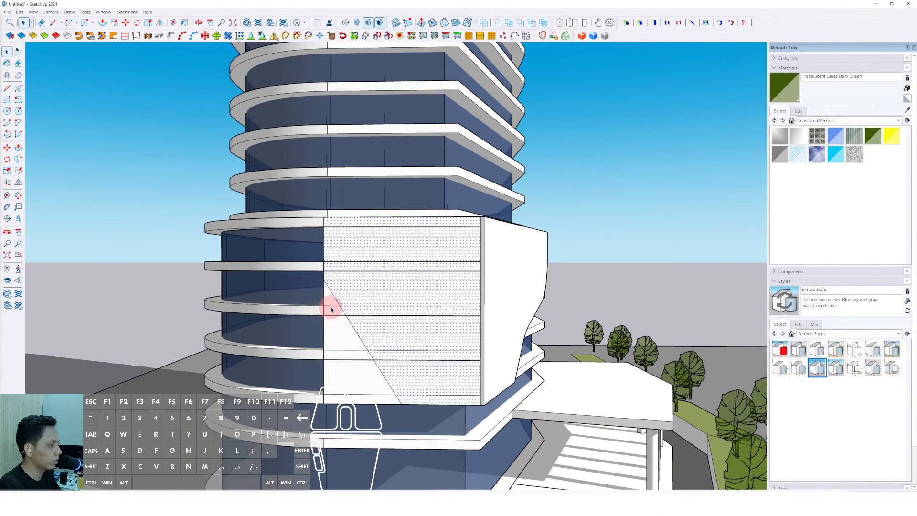
- Shape an S-curve on the front panel with arcs and erase the straight guide segments
scroll(325, 260, "up", 2)
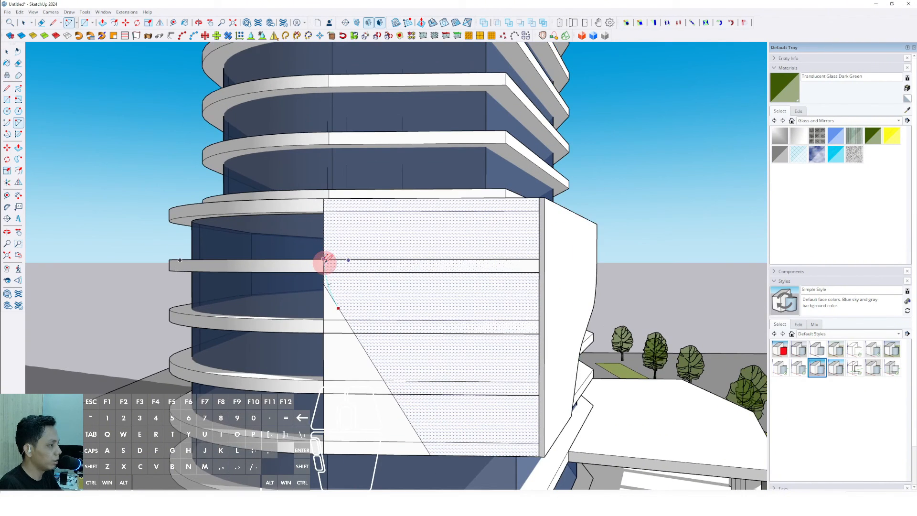
double_click(323, 255)
key("space")
scroll(328, 292, "up", 1)
scroll(328, 293, "up", 2)
key("e")
left_click(325, 270)
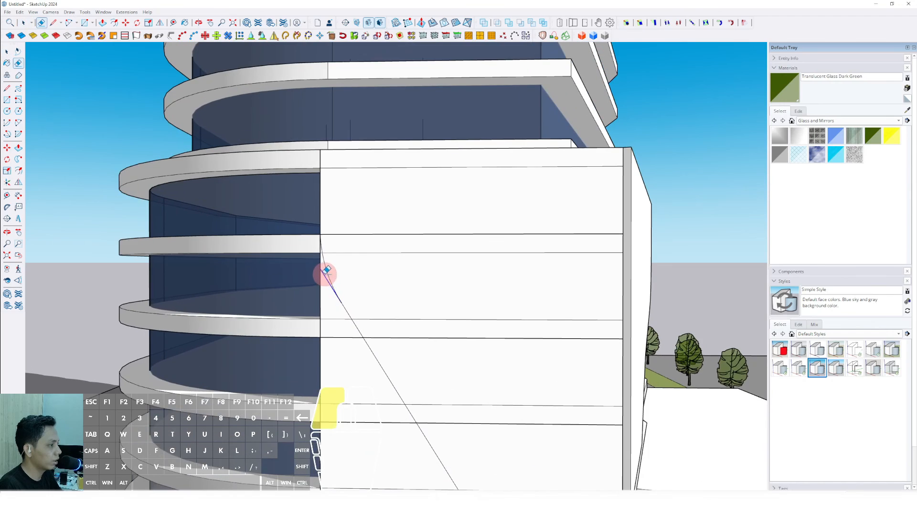
key("space")
scroll(327, 288, "down", 3)
scroll(327, 290, "down", 1)
middle_click_drag(400, 392, 369, 338, "shift")
key("a")
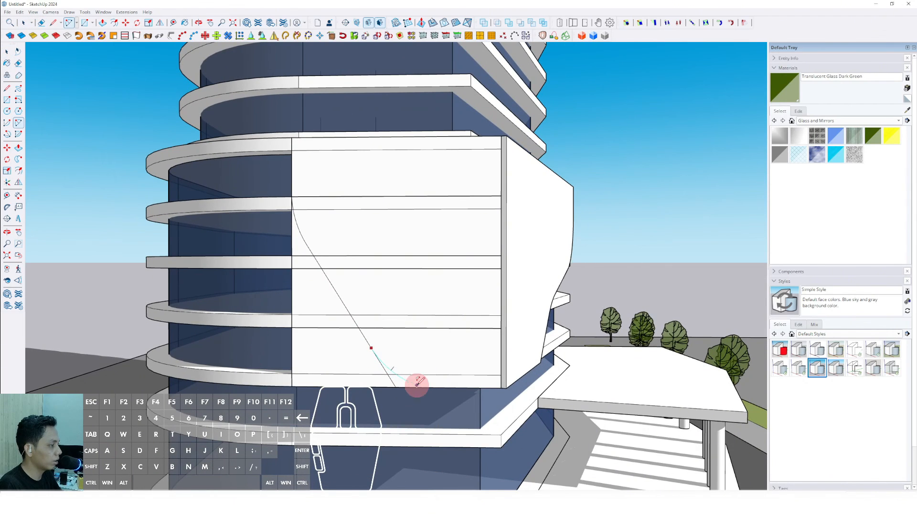
key("e")
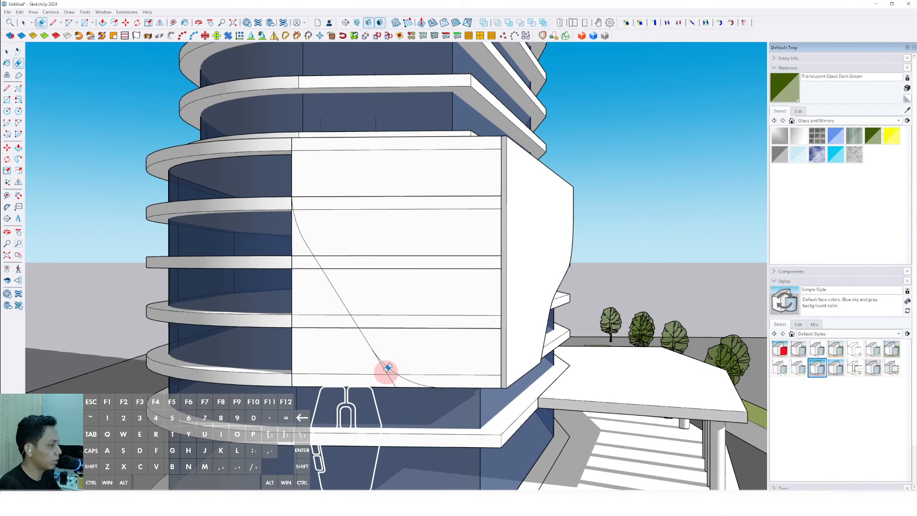
left_click(292, 338)
key("space")
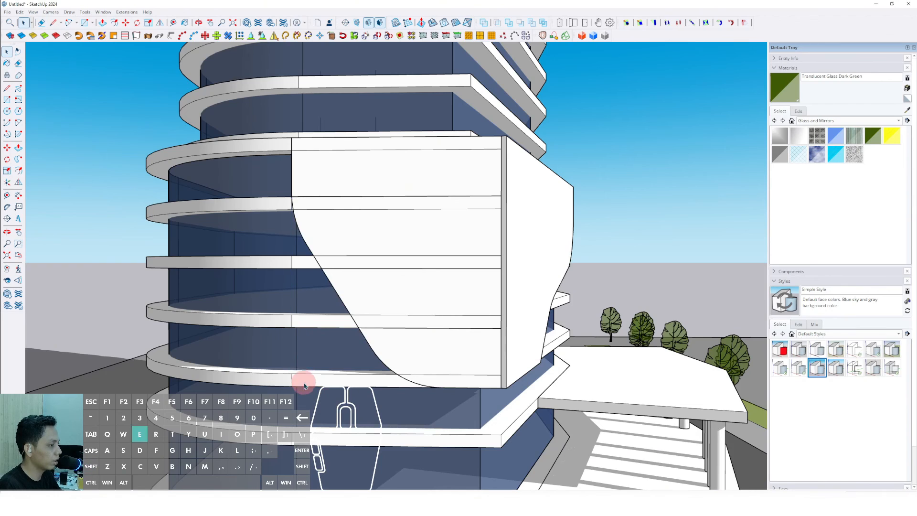
- Push/pull the curved front panel outward and make it a group
left_click(308, 388)
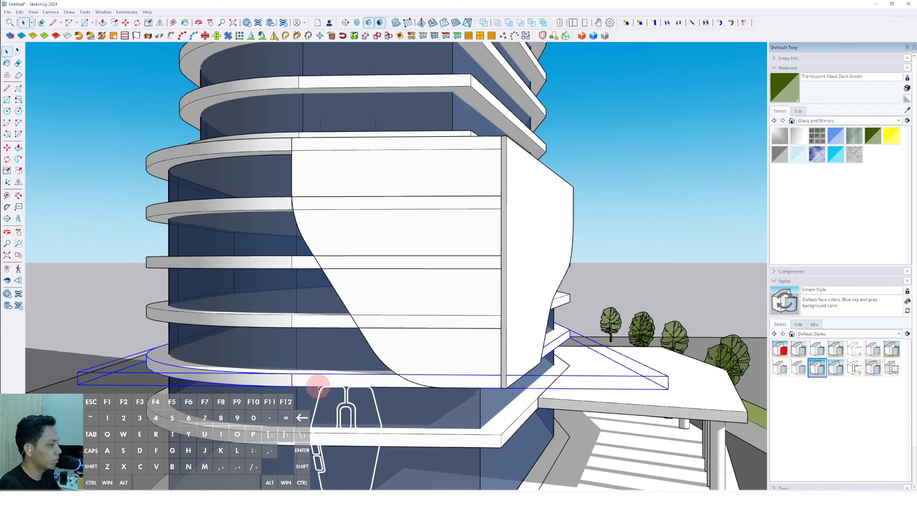
left_click(319, 387)
middle_click_drag(319, 386, 339, 309)
key("p")
left_click(355, 276)
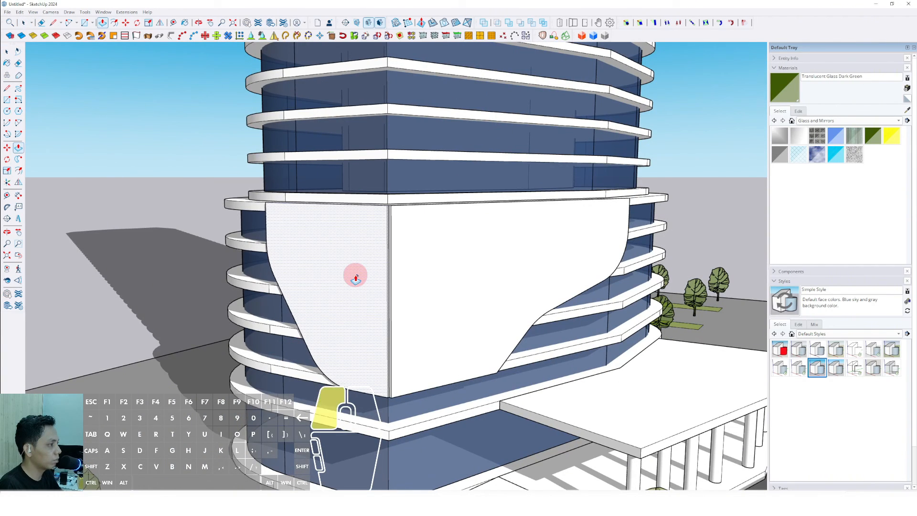
right_click(375, 226)
left_click(403, 291)
- Paint the curved facade panels with the Aluminum material from the Metal collection
scroll(404, 292, "down", 8)
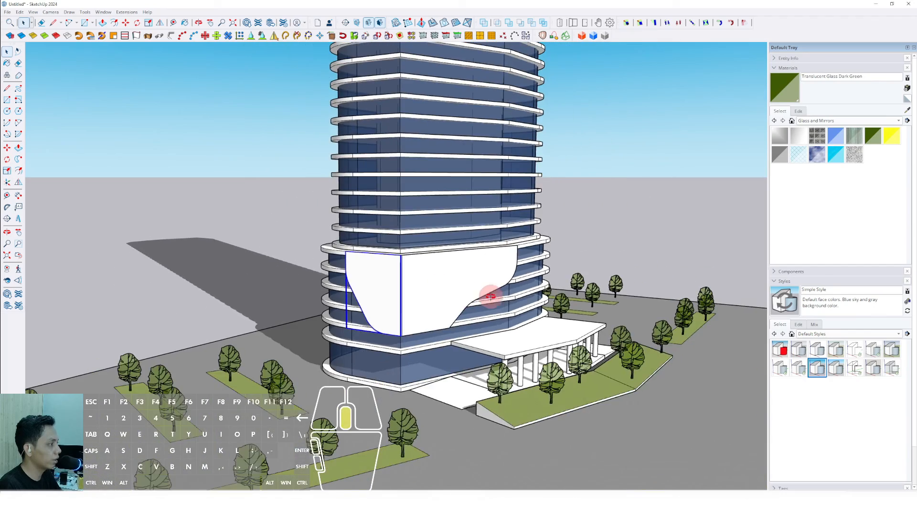
scroll(418, 295, "down", 5)
middle_click_drag(307, 281, 399, 355)
scroll(404, 380, "up", 3)
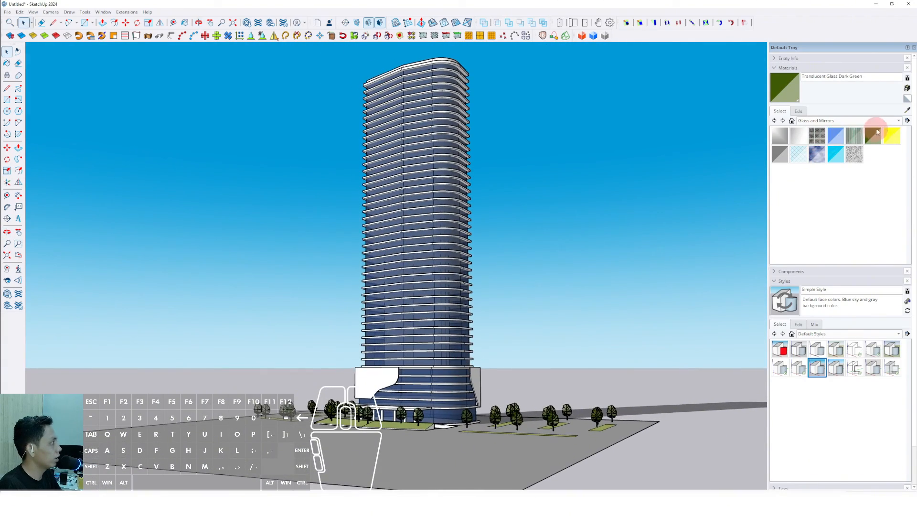
left_click(898, 121)
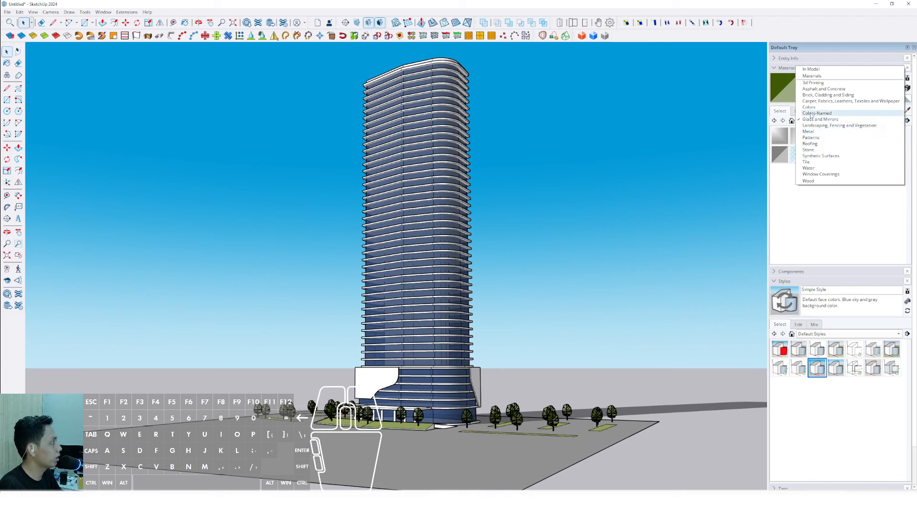
left_click(808, 131)
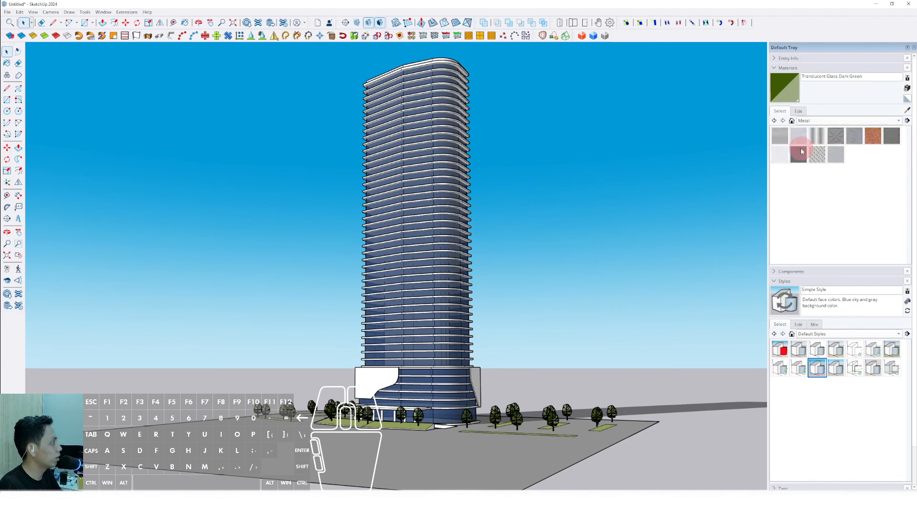
left_click(782, 136)
scroll(382, 377, "up", 1)
left_click(375, 382)
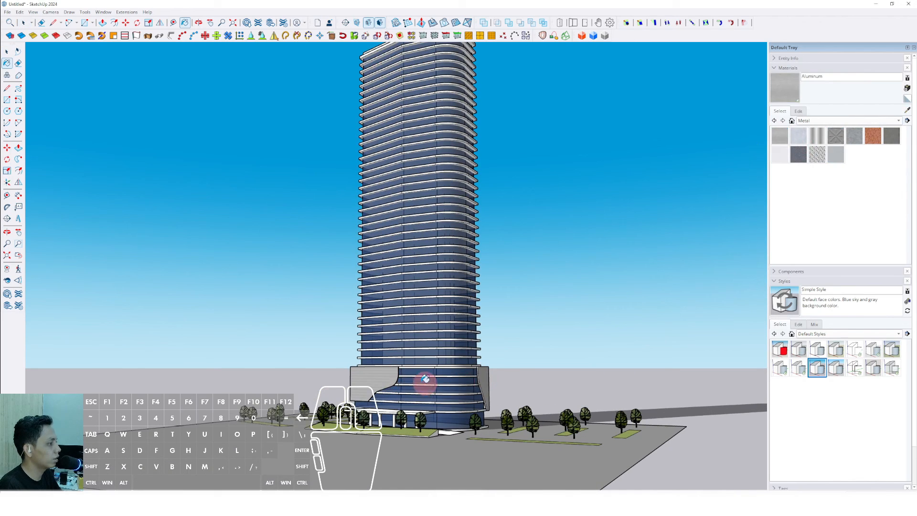
mouse_move(424, 378)
middle_mouse_down()
mouse_move(487, 376)
mouse_move(327, 368)
mouse_move(319, 391)
mouse_move(419, 403)
mouse_move(343, 409)
mouse_move(297, 436)
middle_mouse_up()
scroll(348, 419, "up", 4)
left_click(337, 443)
scroll(283, 433, "up", 3)
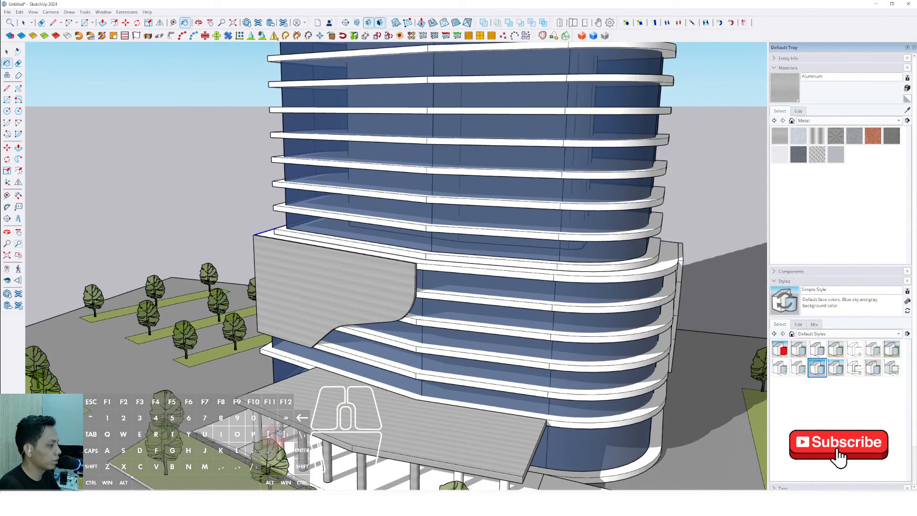
- Open the Asphalt and Concrete material collection
scroll(497, 471, "down", 2)
mouse_move(477, 454)
middle_mouse_down("shift")
mouse_move(449, 356)
mouse_move(460, 401)
middle_mouse_up("shift")
key("space")
scroll(488, 345, "down", 4)
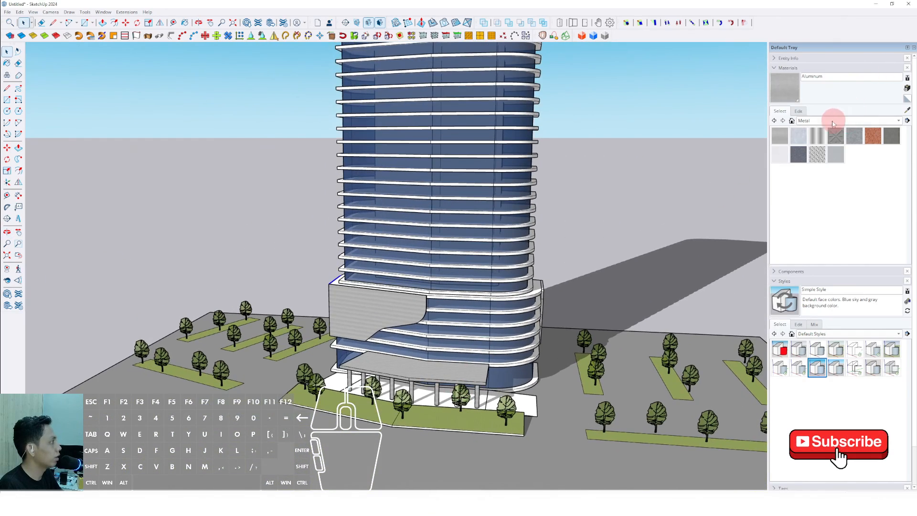
left_click(898, 121)
left_click(824, 82)
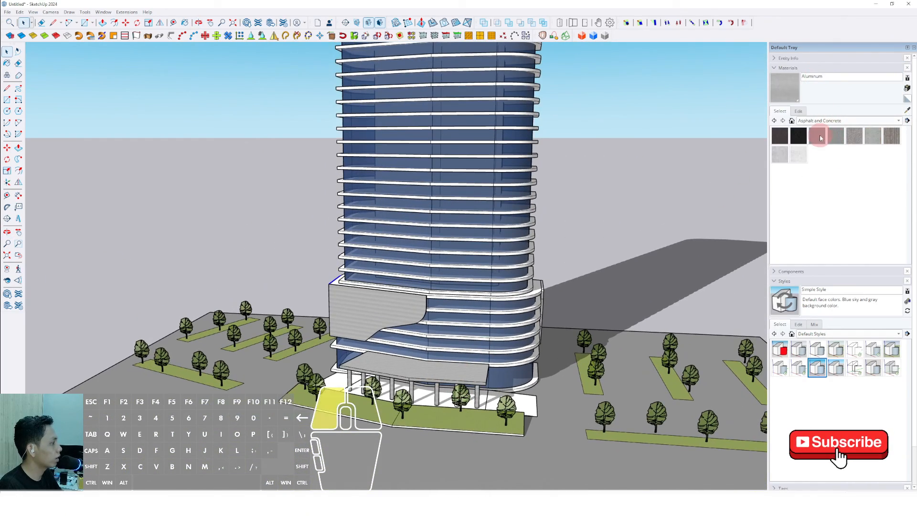